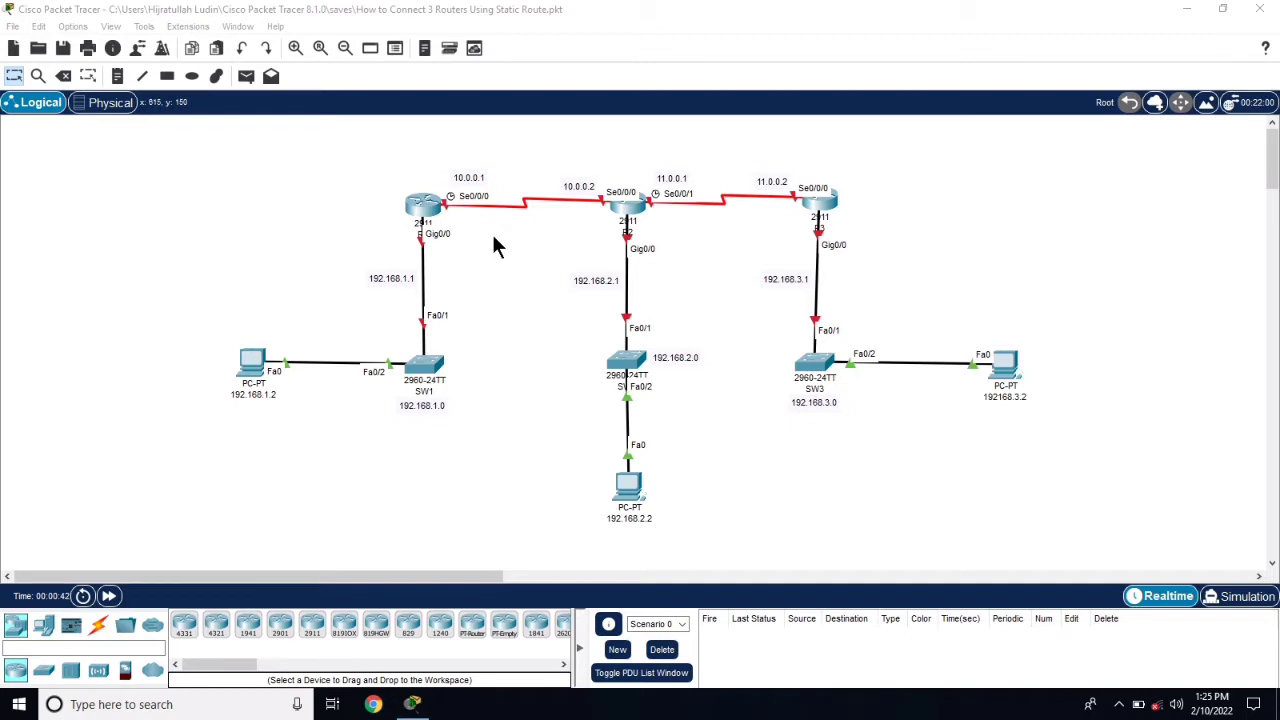
Open router R1's command-line interface in a maximized window and start the console session
{"action": "left_click", "coordinate": [424, 210]}
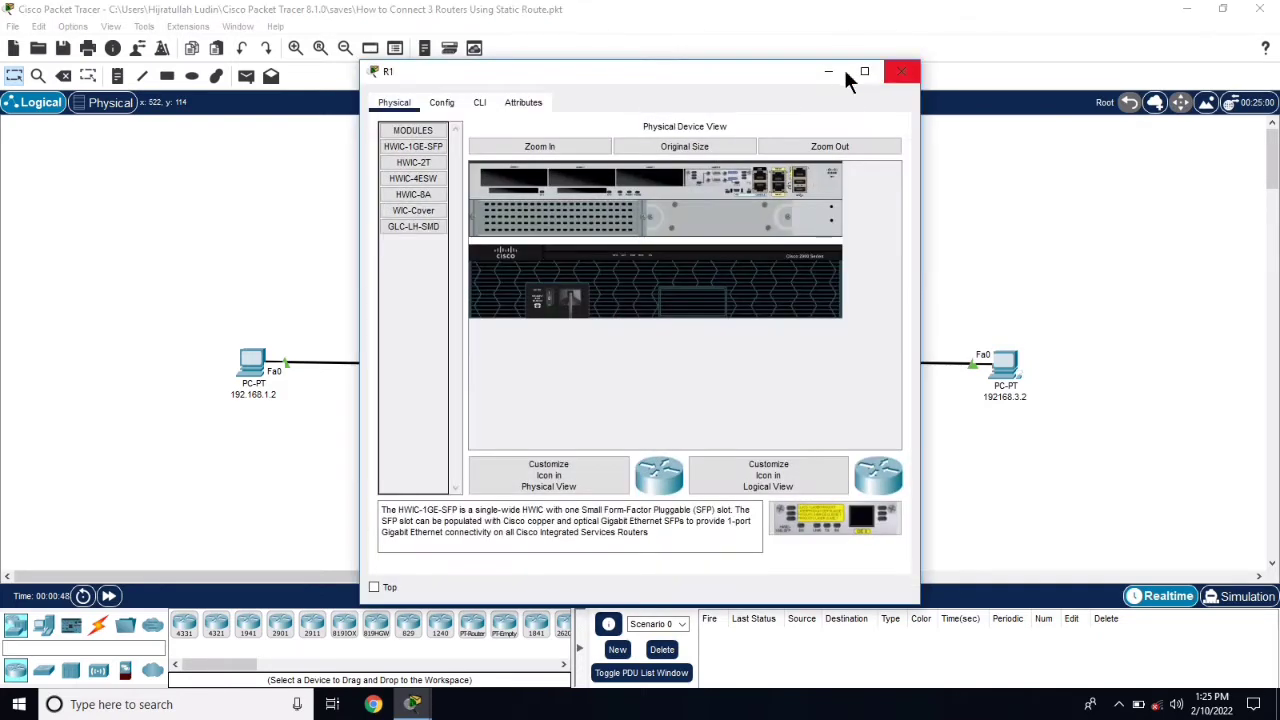
{"action": "left_click", "coordinate": [860, 70]}
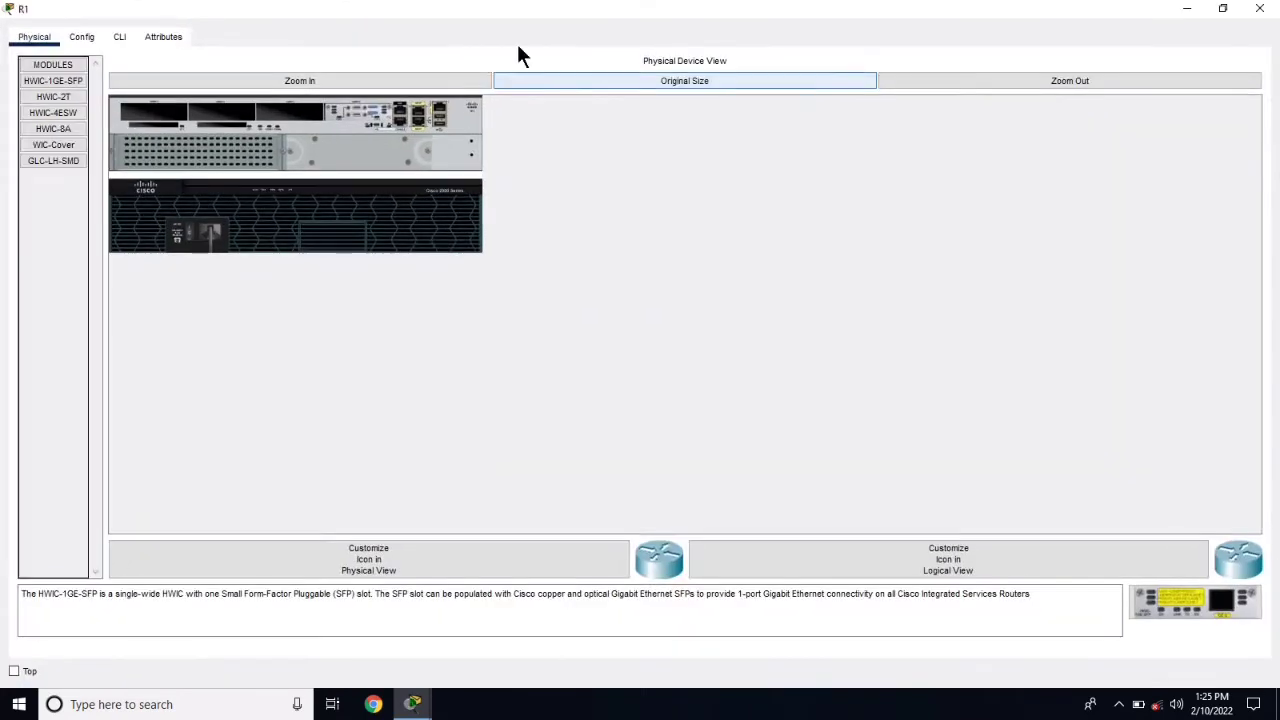
{"action": "left_click", "coordinate": [120, 40]}
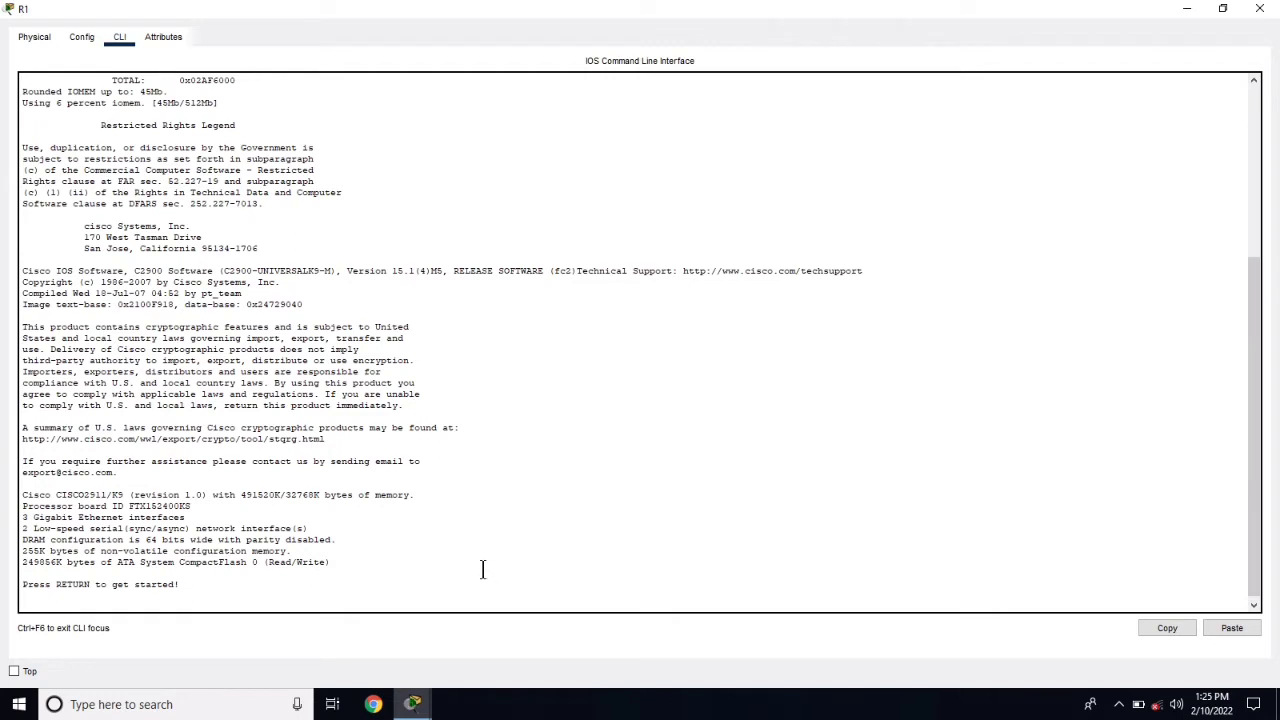
{"action": "key", "text": "Return"}
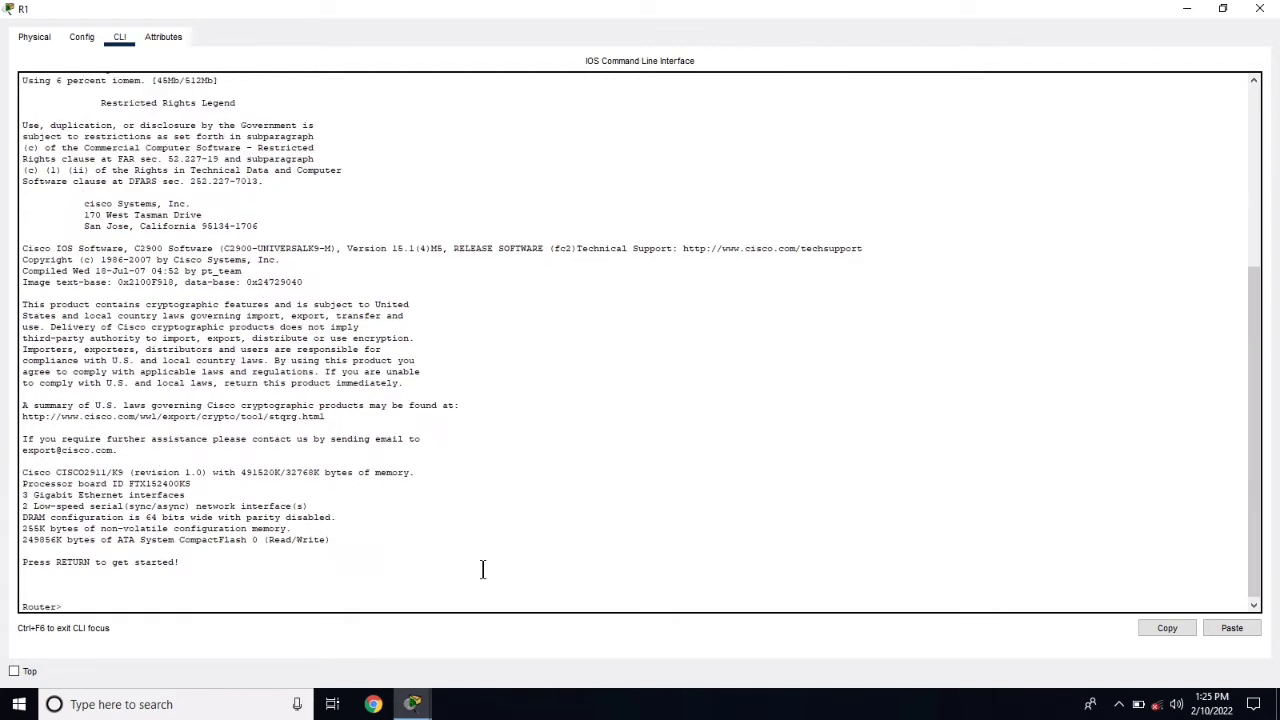
Enter global configuration mode on R1 and set its hostname to R1
{"action": "type", "text": "enable"}
{"action": "key", "text": "Return"}
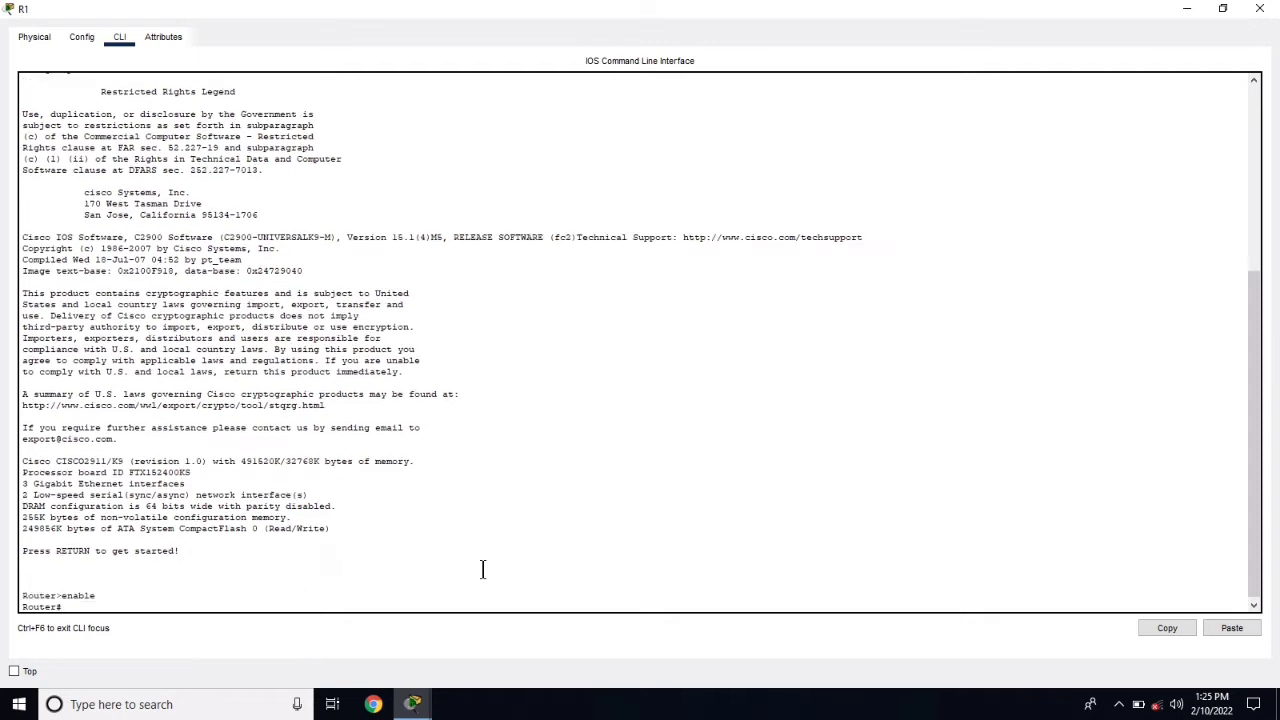
{"action": "type", "text": "conf t"}
{"action": "key", "text": "Return"}
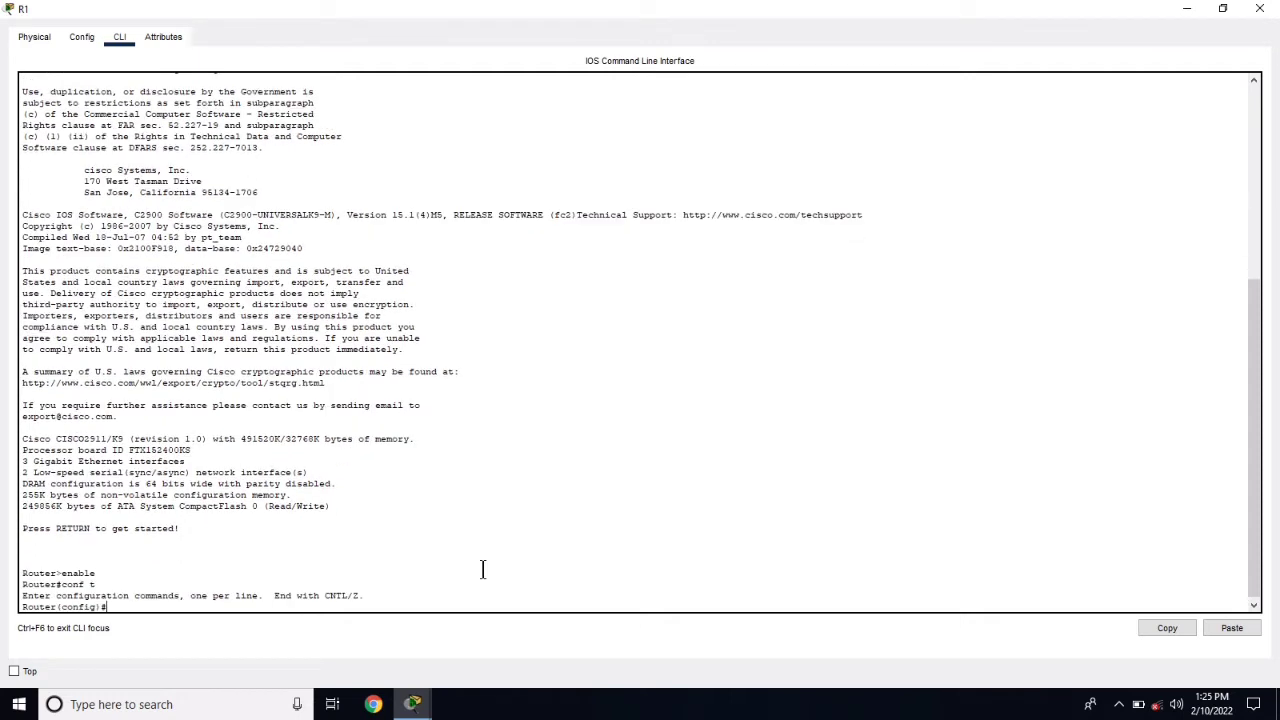
{"action": "type", "text": "hostname R1"}
{"action": "key", "text": "Return"}
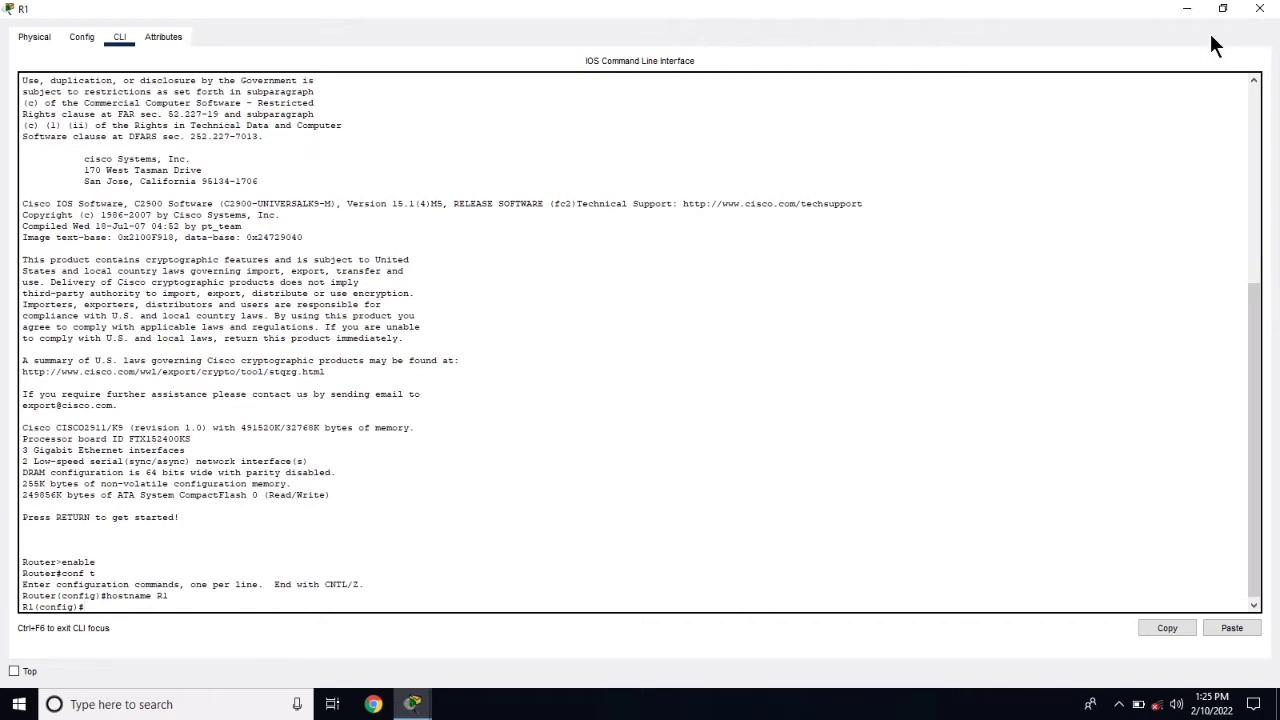
Check the topology's address labels, and assign IP address 192.168.1.1 with mask 255.255.255.0 to R1's interface g0/0
{"action": "left_click", "coordinate": [1187, 9]}
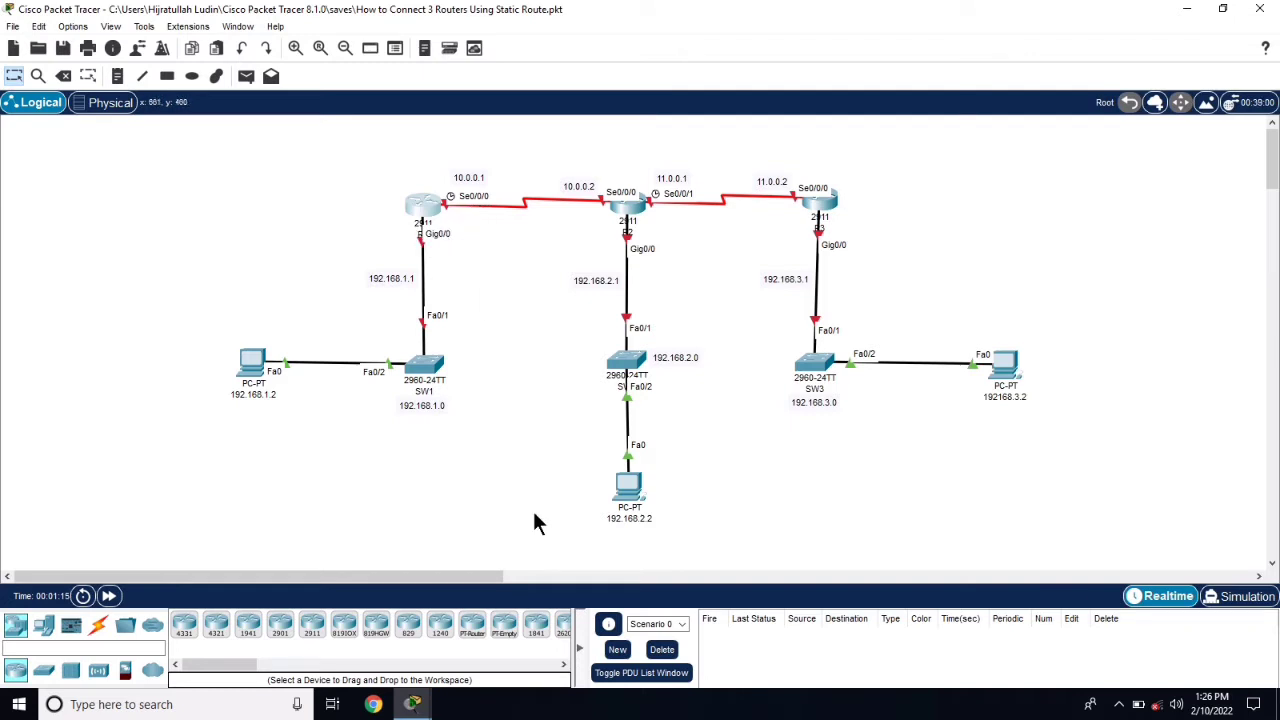
{"action": "mouse_move", "coordinate": [412, 704]}
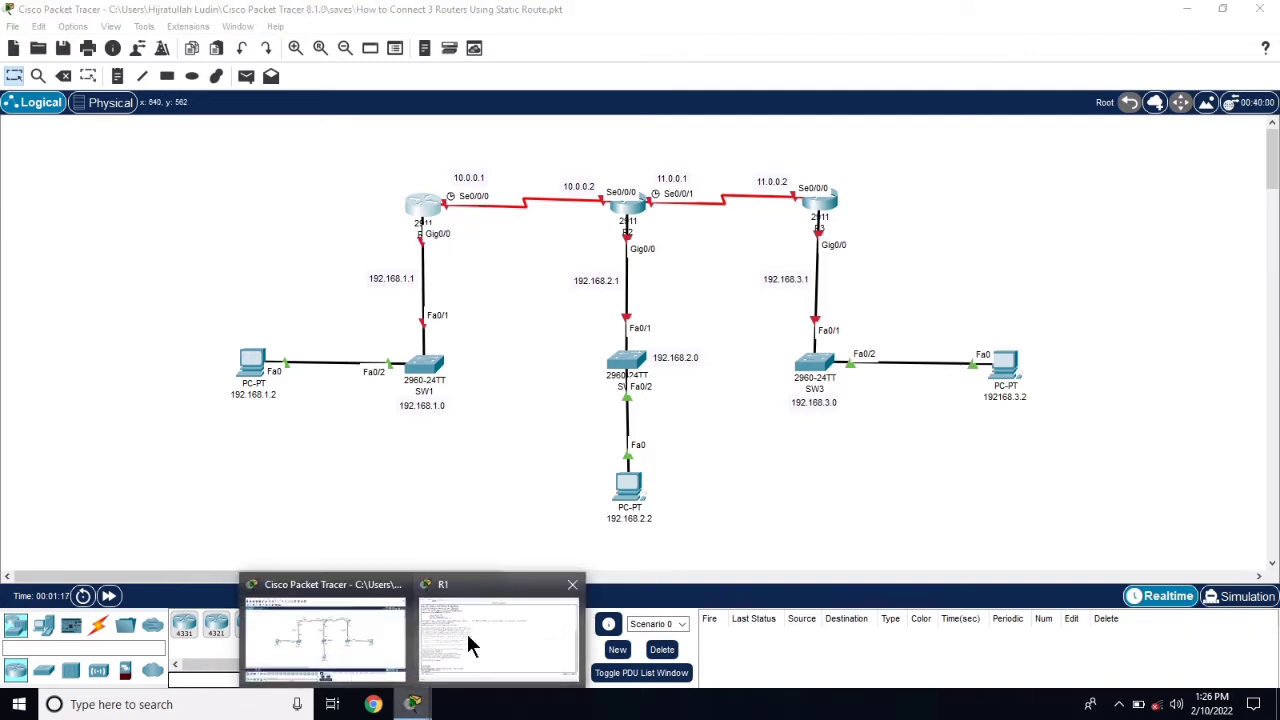
{"action": "left_click", "coordinate": [470, 645]}
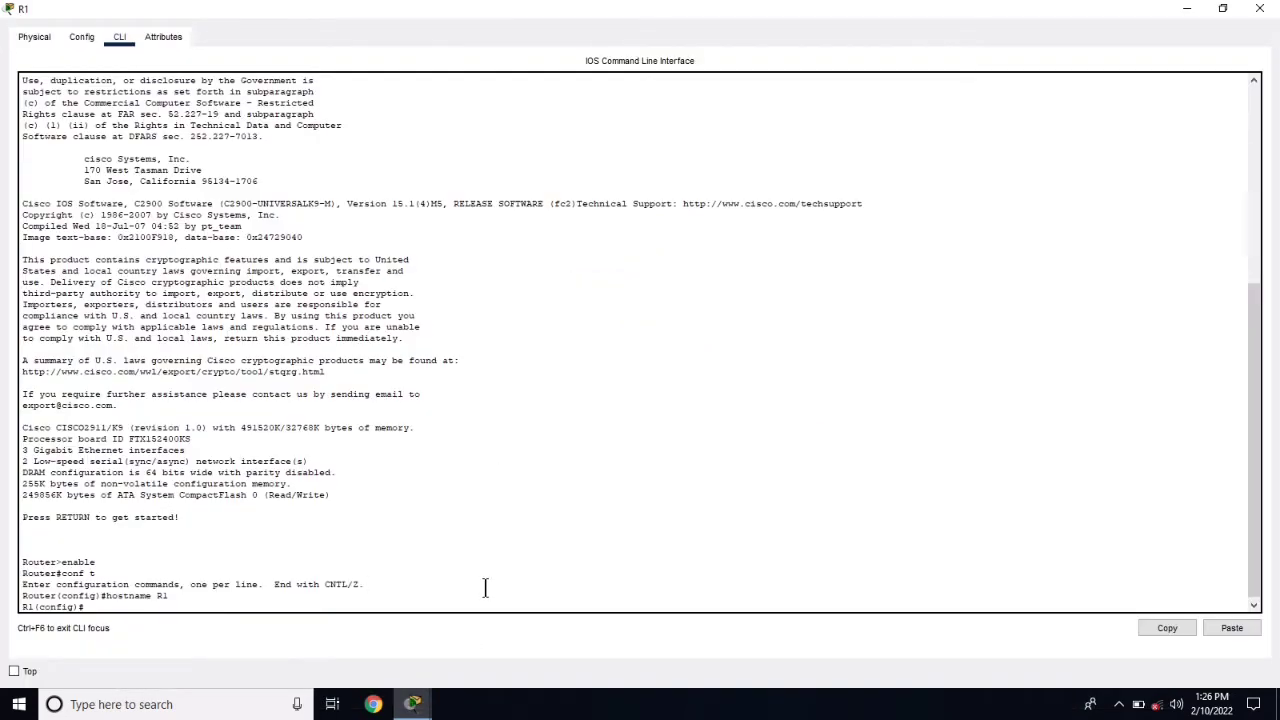
{"action": "key", "text": "Return"}
{"action": "type", "text": "inf"}
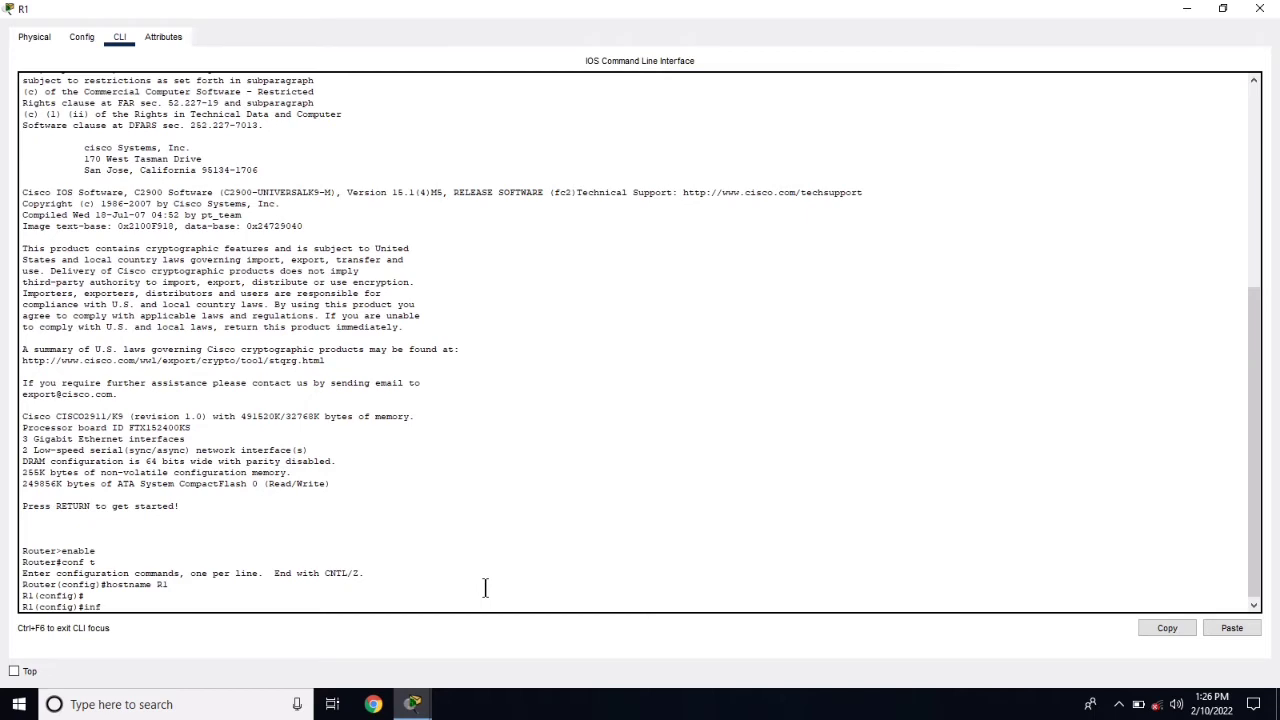
{"action": "type", "text": "erface g0/0"}
{"action": "key", "text": "Return"}
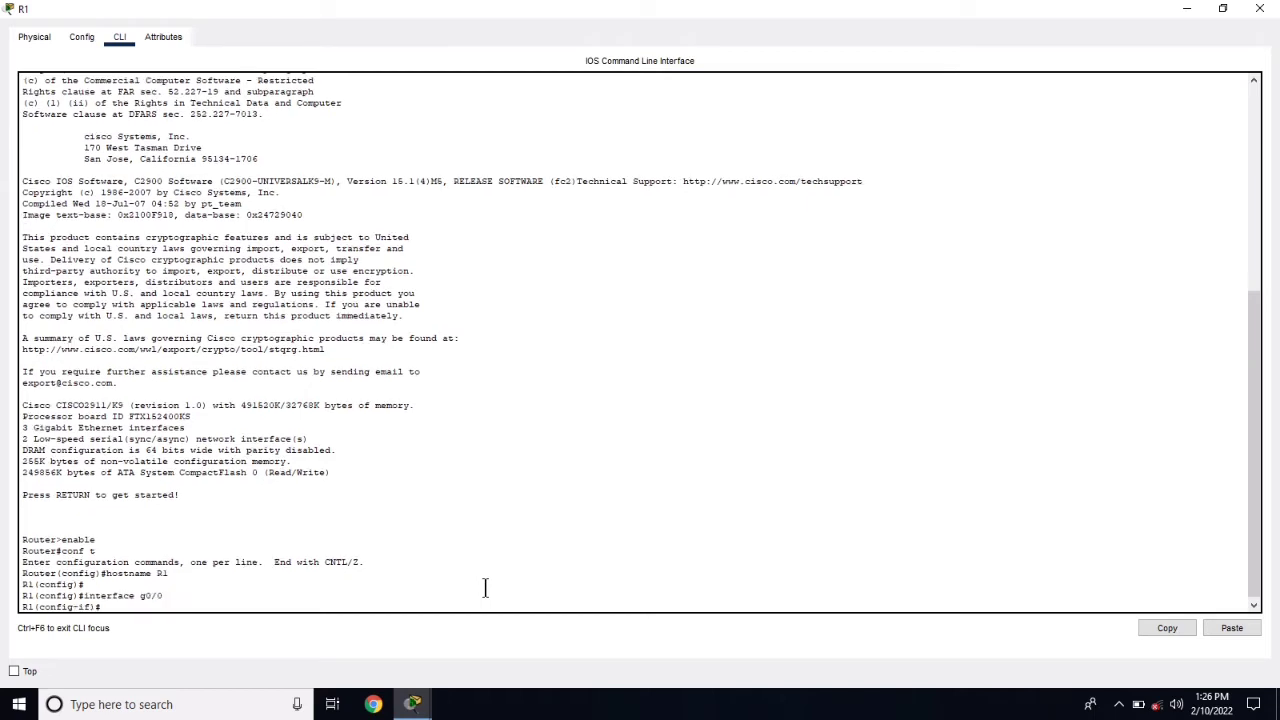
{"action": "type", "text": "ip address 192.168.1.1 255.255.255.0"}
{"action": "key", "text": "Return"}
Enable R1's interface g0/0 with no shutdown and return to global configuration mode
{"action": "type", "text": "no sh"}
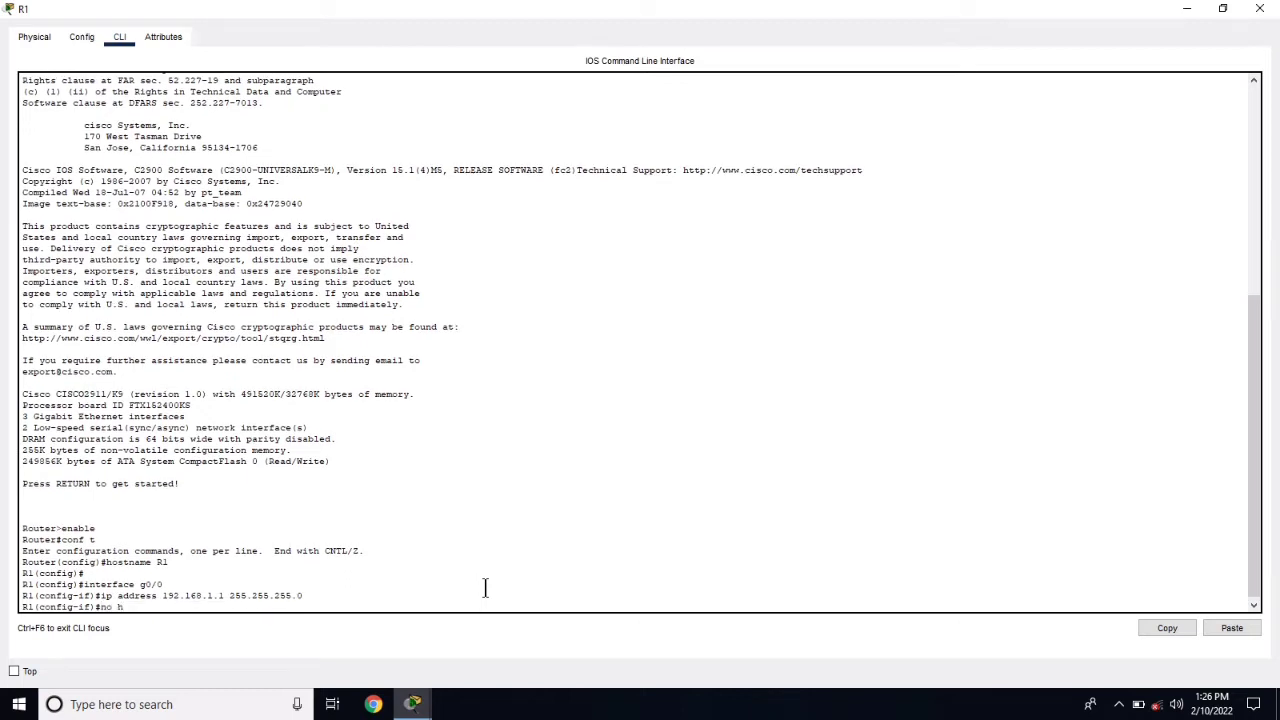
{"action": "type", "text": "utdown"}
{"action": "key", "text": "Return"}
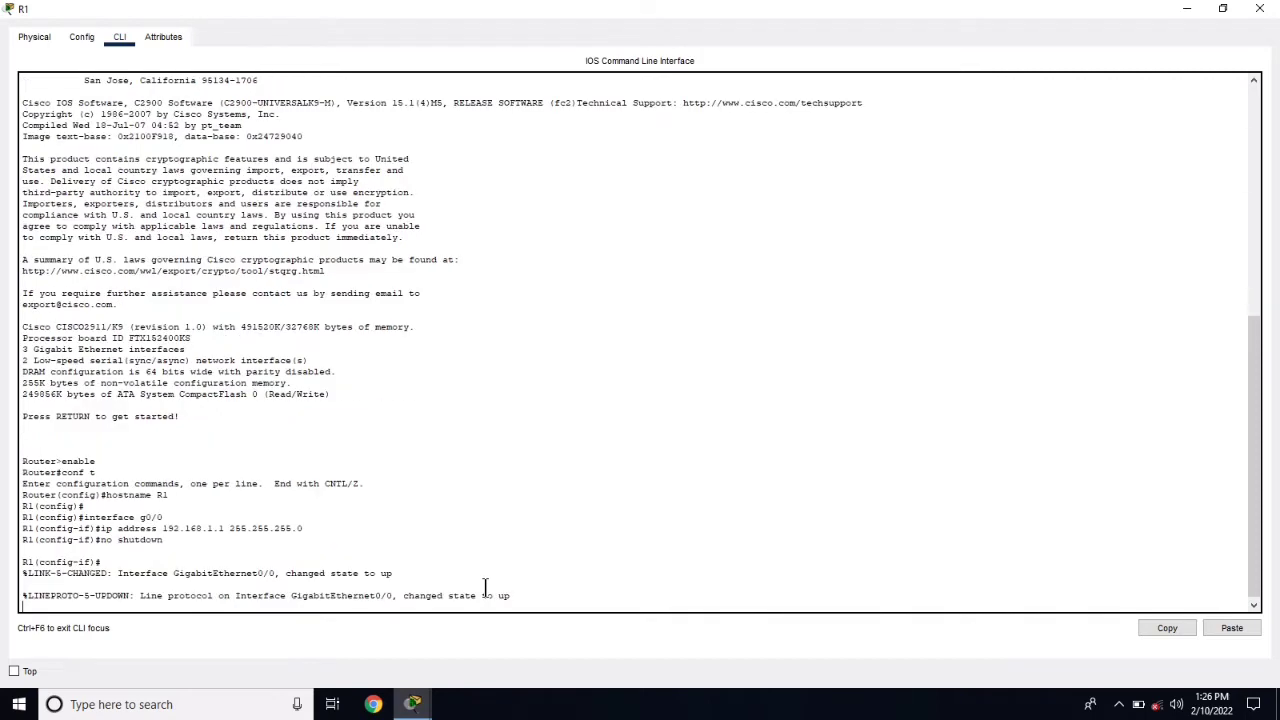
{"action": "key", "text": "Return"}
{"action": "type", "text": "exit"}
{"action": "key", "text": "Return"}
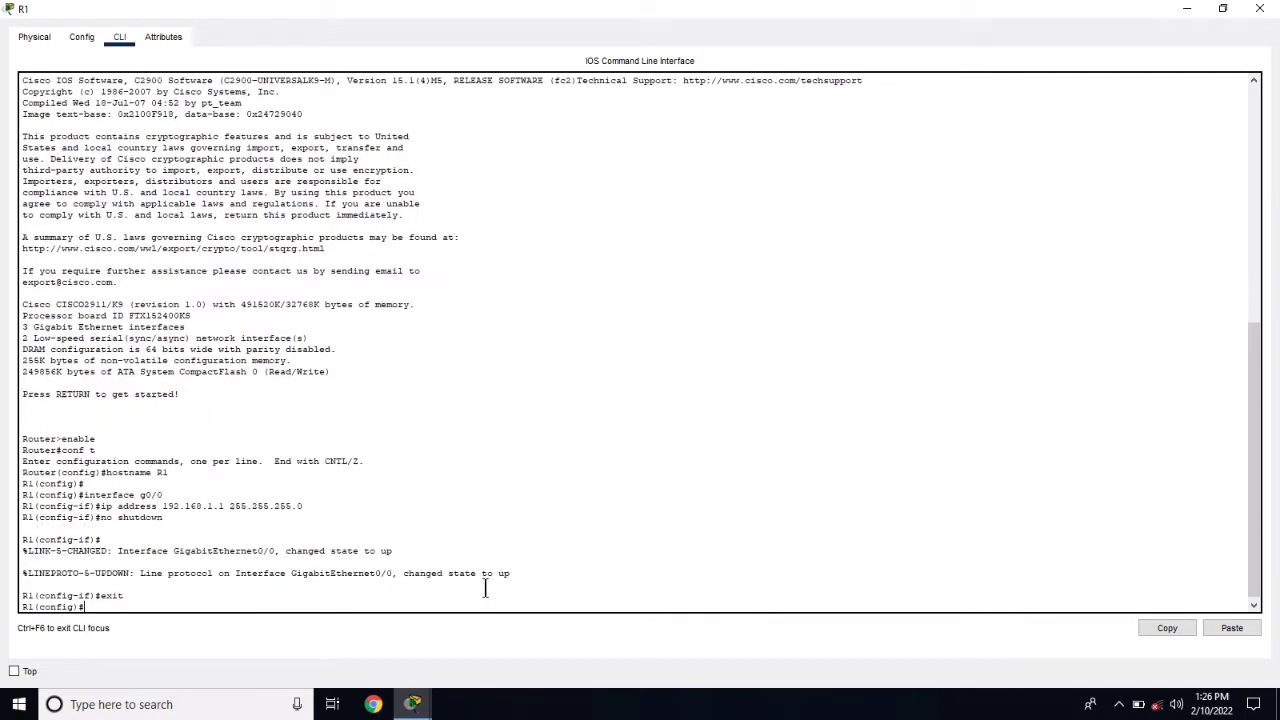
Assign IP address 10.0.0.1 with mask 255.255.255.0 to R1's serial interface se0/0/0
{"action": "type", "text": "interface se0/0/0"}
{"action": "key", "text": "Return"}
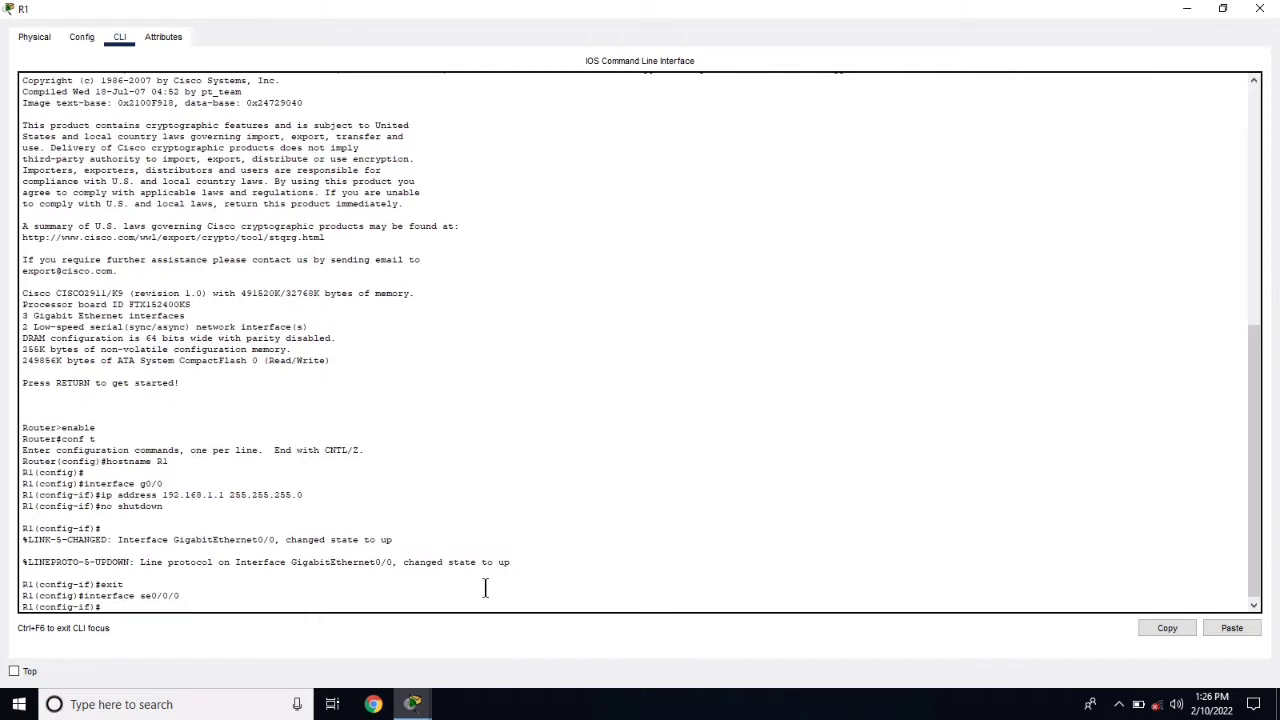
{"action": "type", "text": "ip address"}
{"action": "type", "text": " 10"}
{"action": "type", "text": "/0/0/"}
{"action": "key", "text": "BackSpace"}
{"action": "key", "text": "BackSpace"}
{"action": "key", "text": "BackSpace"}
{"action": "key", "text": "BackSpace"}
{"action": "key", "text": "BackSpace"}
{"action": "key", "text": "BackSpace"}
{"action": "type", "text": ".0.0.1"}
{"action": "key", "text": "Return"}
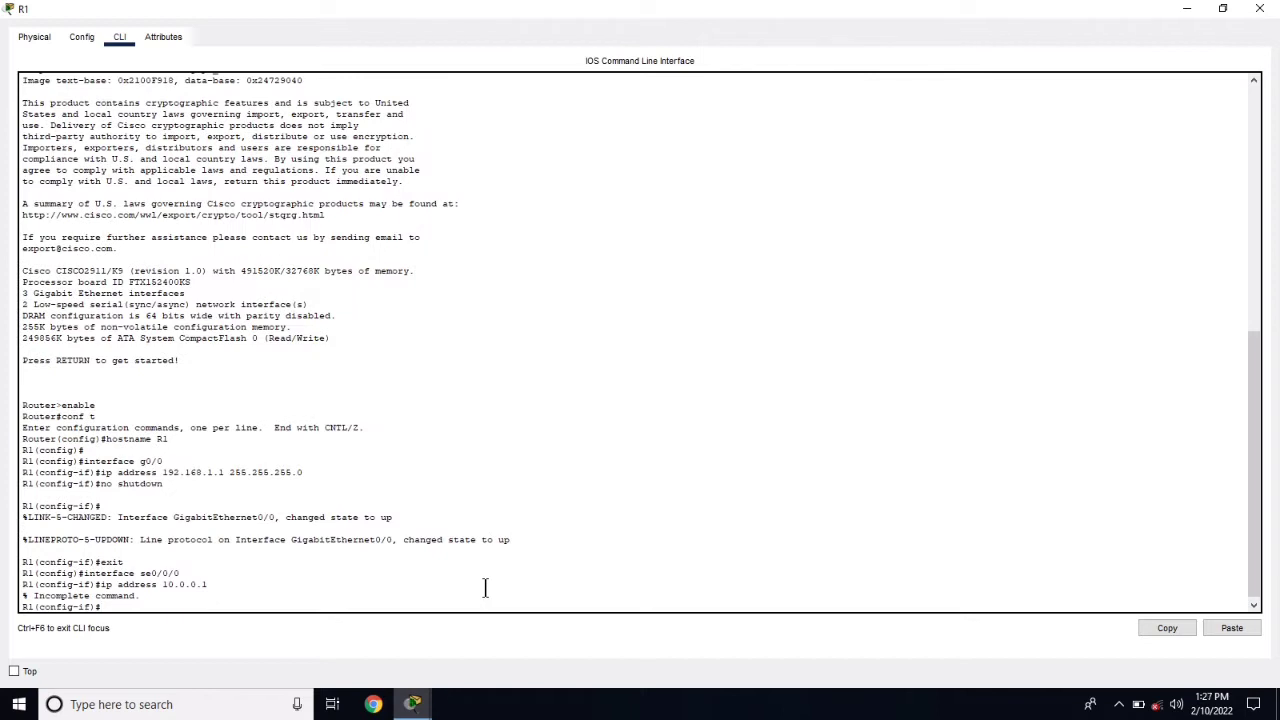
{"action": "key", "text": "Up"}
{"action": "type", "text": "255.255.255.0"}
{"action": "key", "text": "Return"}
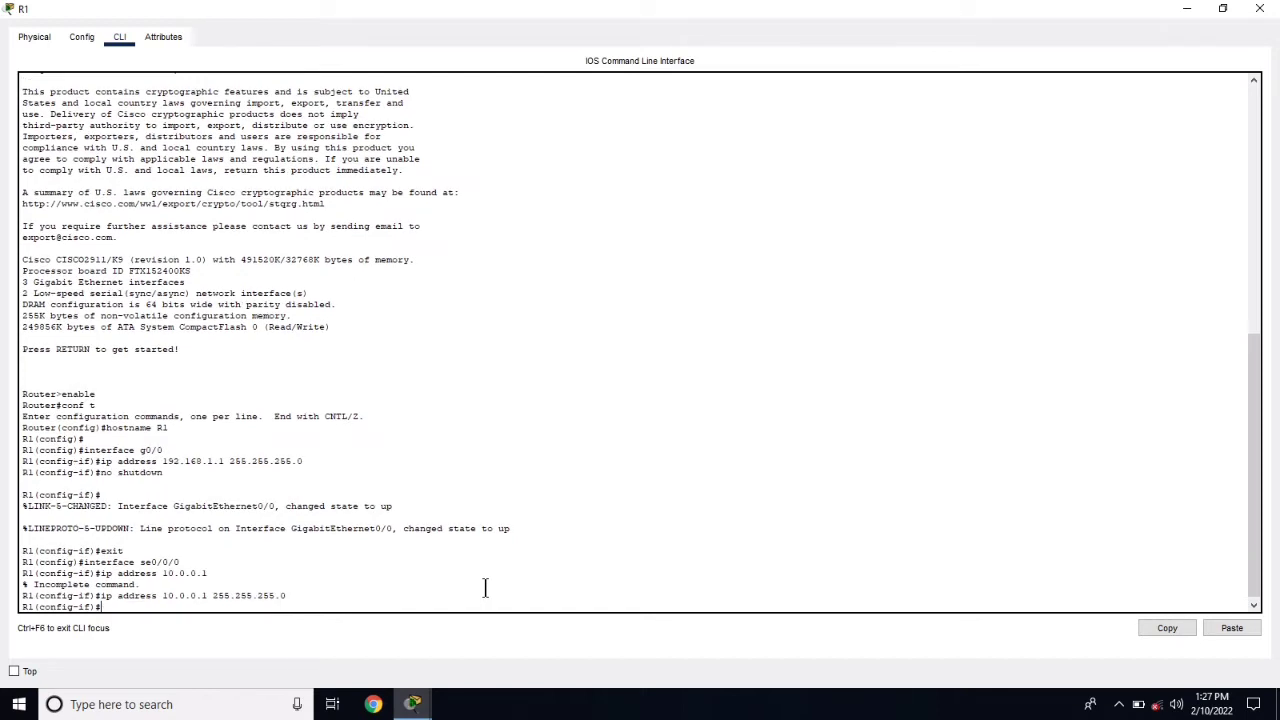
Enable R1's interface se0/0/0 with no shutdown, exit interface configuration and close R1's window
{"action": "type", "text": "no shutdown"}
{"action": "key", "text": "Return"}
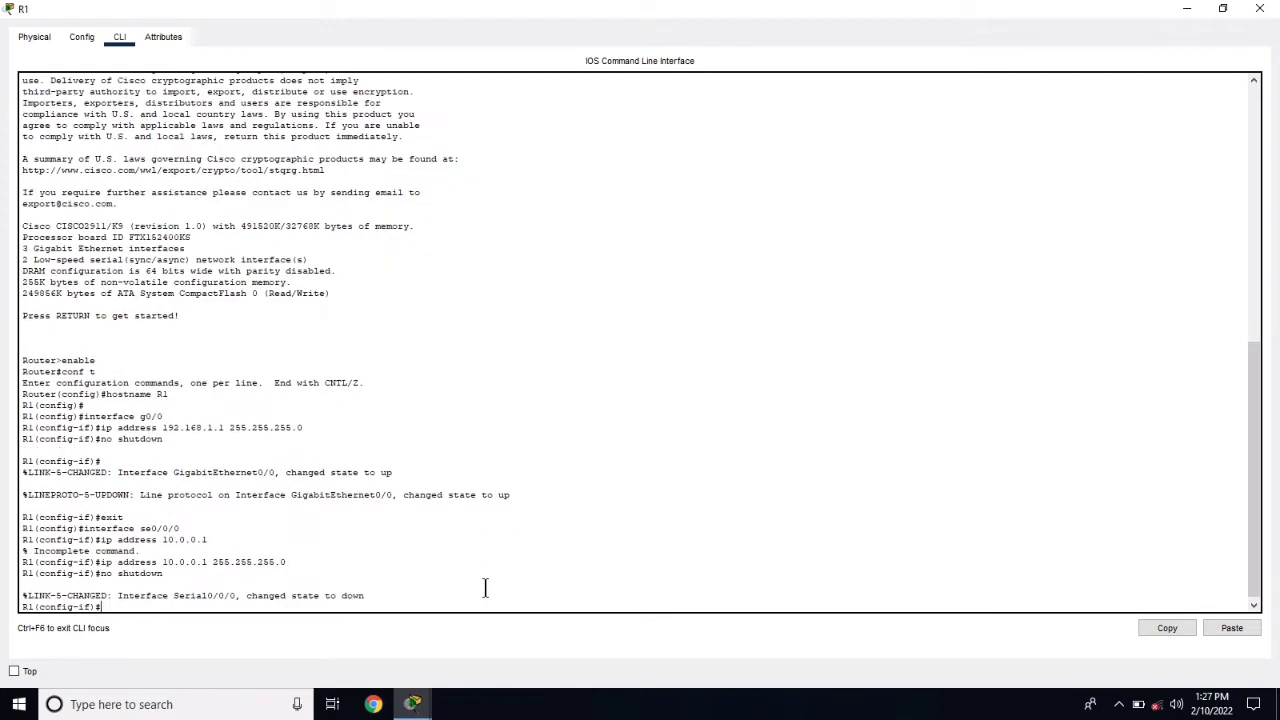
{"action": "type", "text": "exit"}
{"action": "key", "text": "Return"}
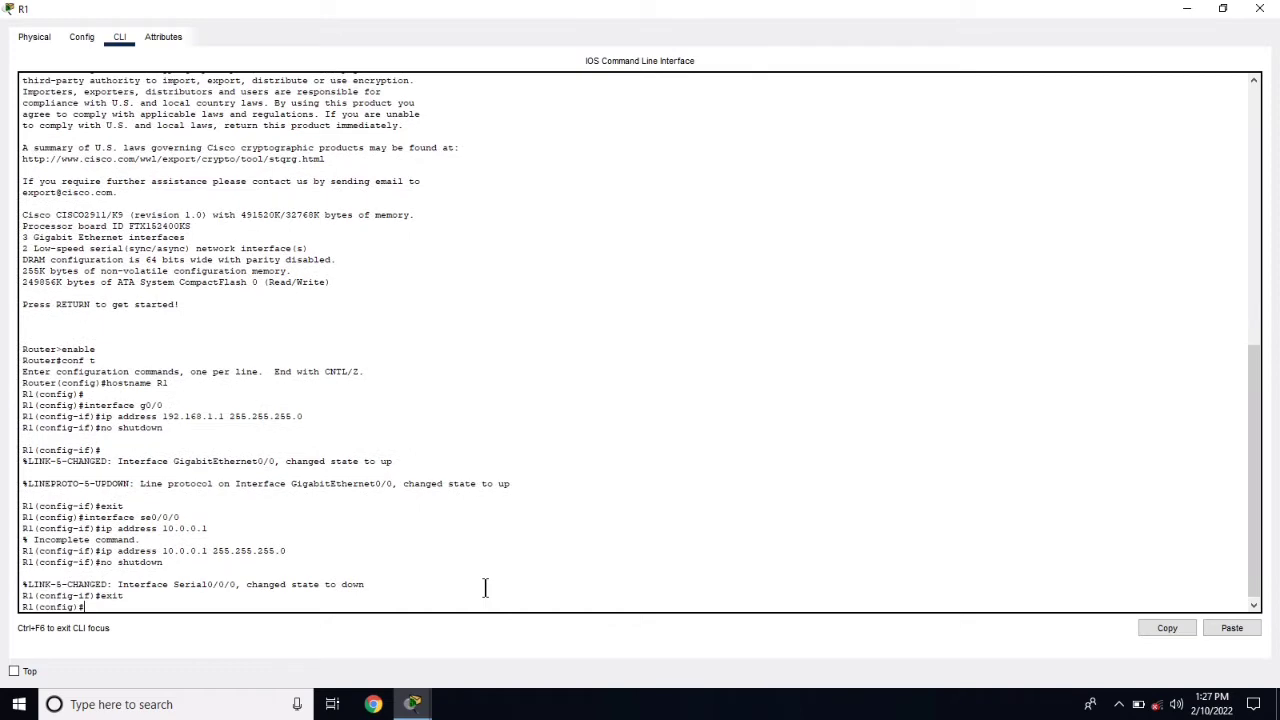
{"action": "left_click", "coordinate": [1262, 8]}
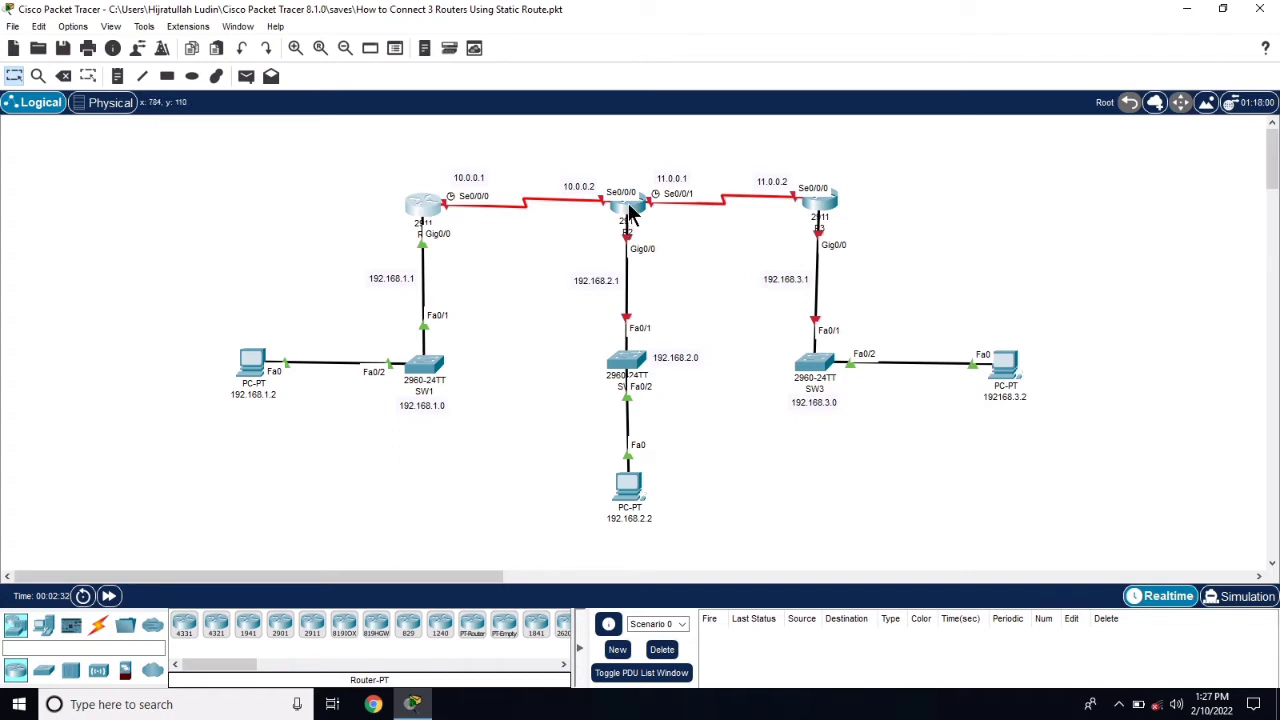
Open router R2's command-line interface in a maximized window and start the console session
{"action": "mouse_move", "coordinate": [630, 212]}
{"action": "left_click", "coordinate": [624, 212]}
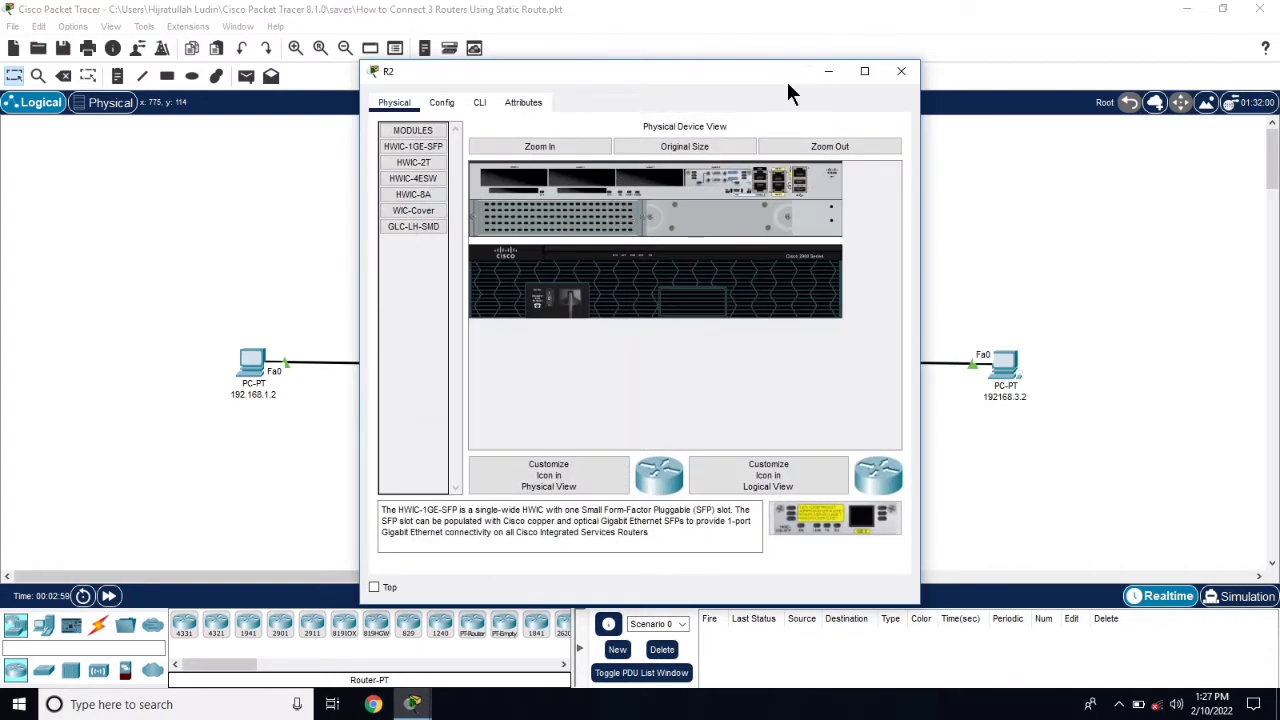
{"action": "left_click", "coordinate": [866, 71]}
{"action": "left_click", "coordinate": [131, 36]}
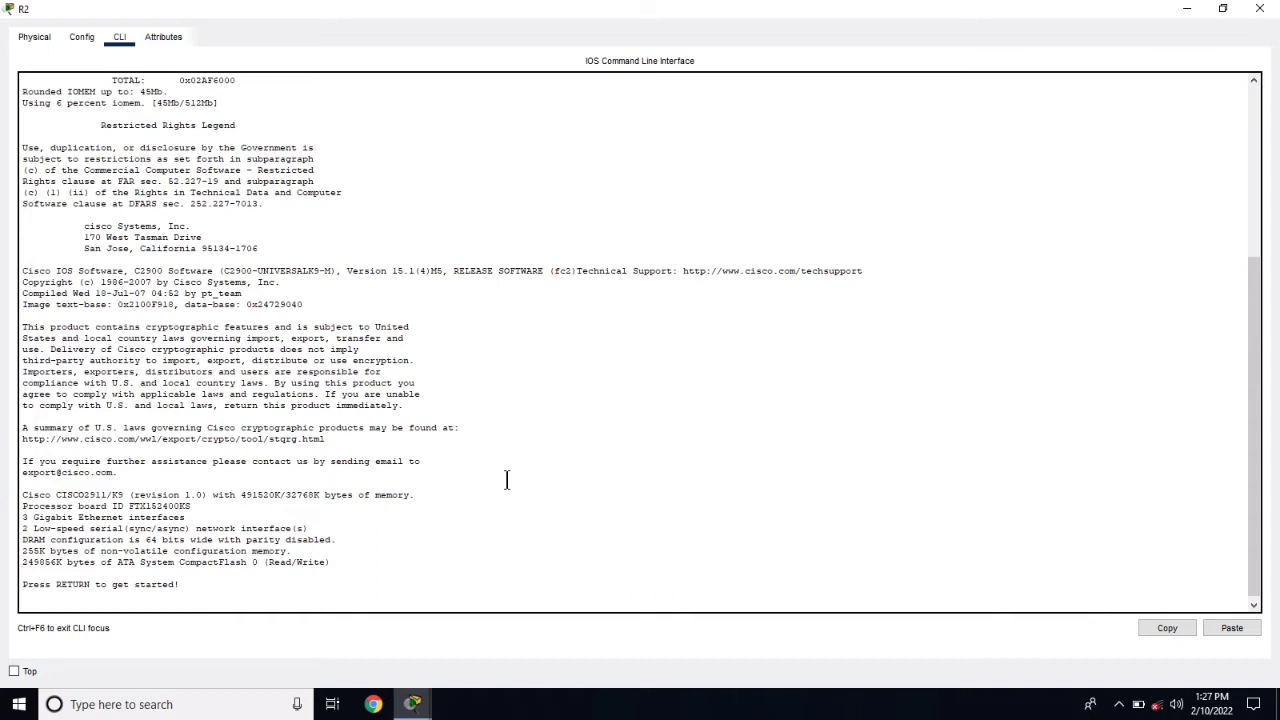
{"action": "key", "text": "Return"}
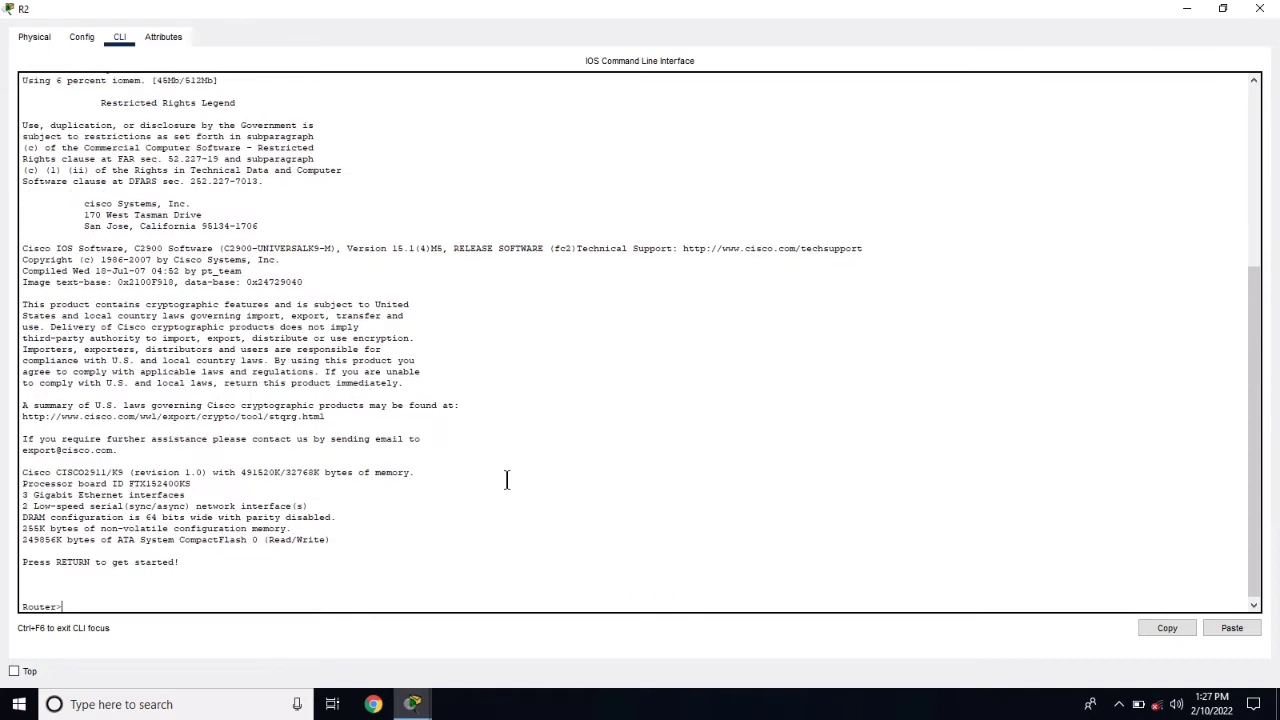
Enter global configuration mode on R2 and set its hostname to R2
{"action": "type", "text": "enable"}
{"action": "key", "text": "Return"}
{"action": "type", "text": "con"}
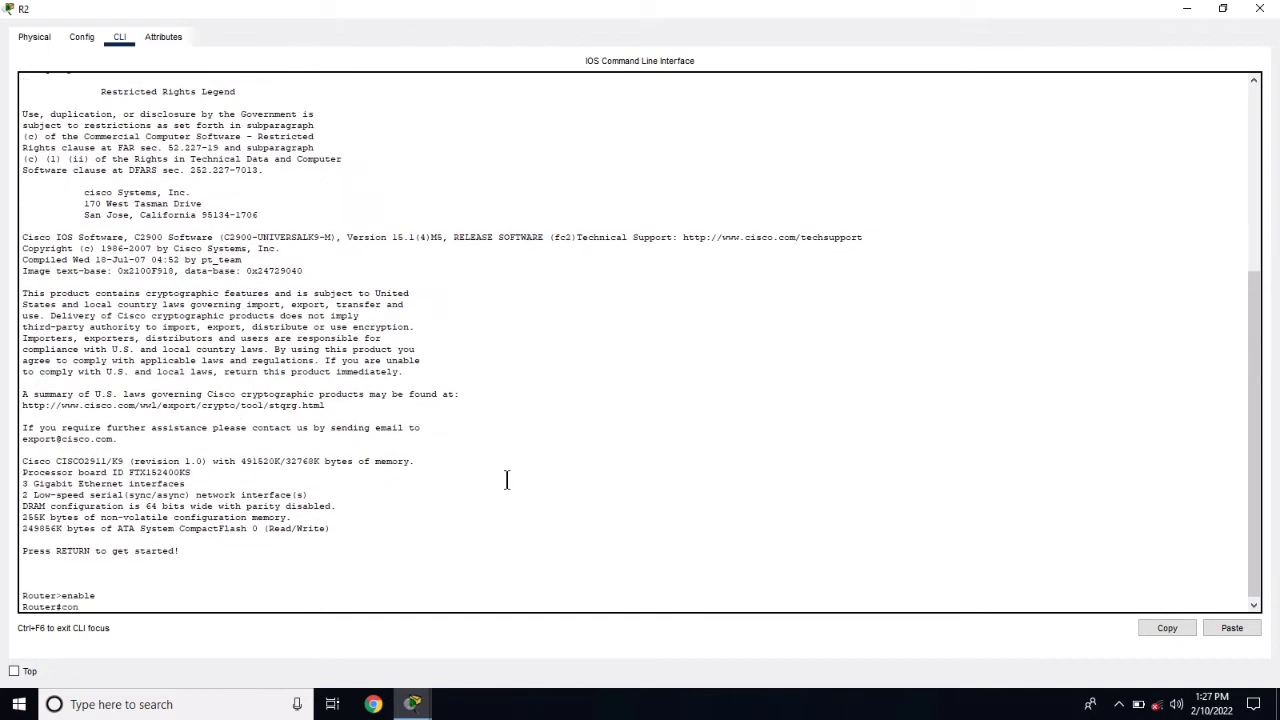
{"action": "type", "text": "f t"}
{"action": "key", "text": "Return"}
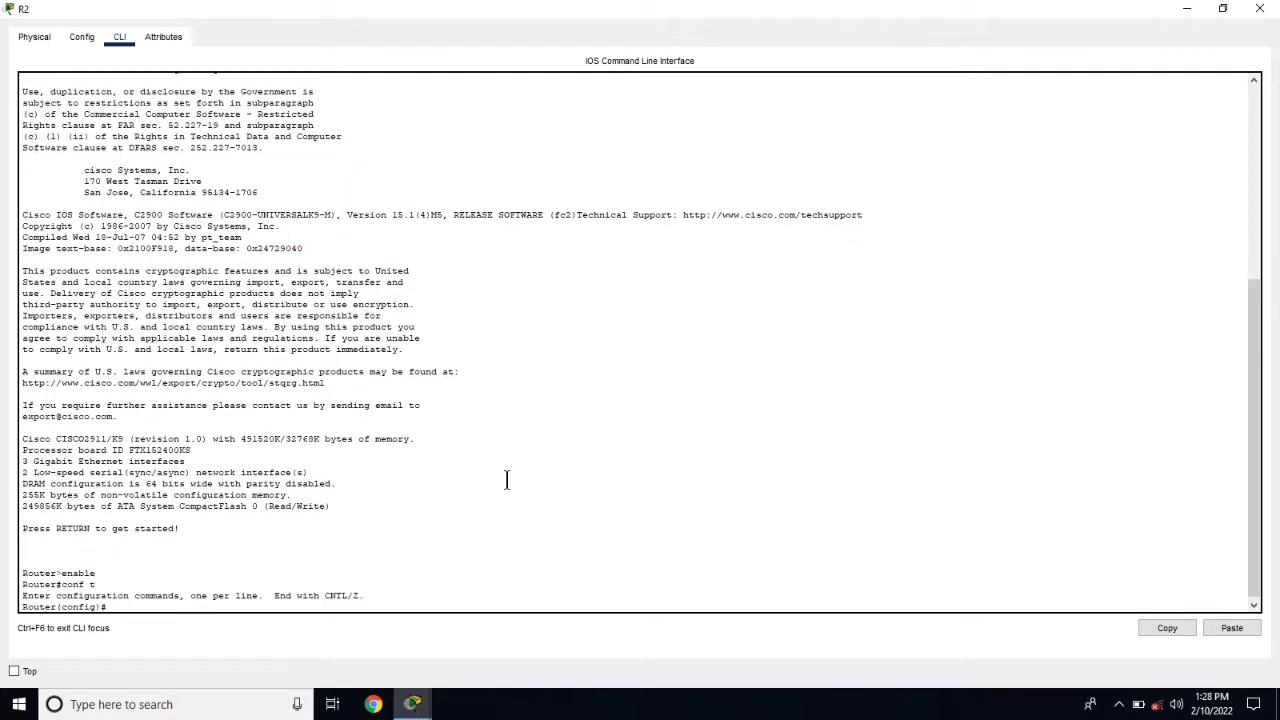
{"action": "type", "text": "hou"}
{"action": "type", "text": "tname "}
{"action": "type", "text": "R2"}
{"action": "key", "text": "Return"}
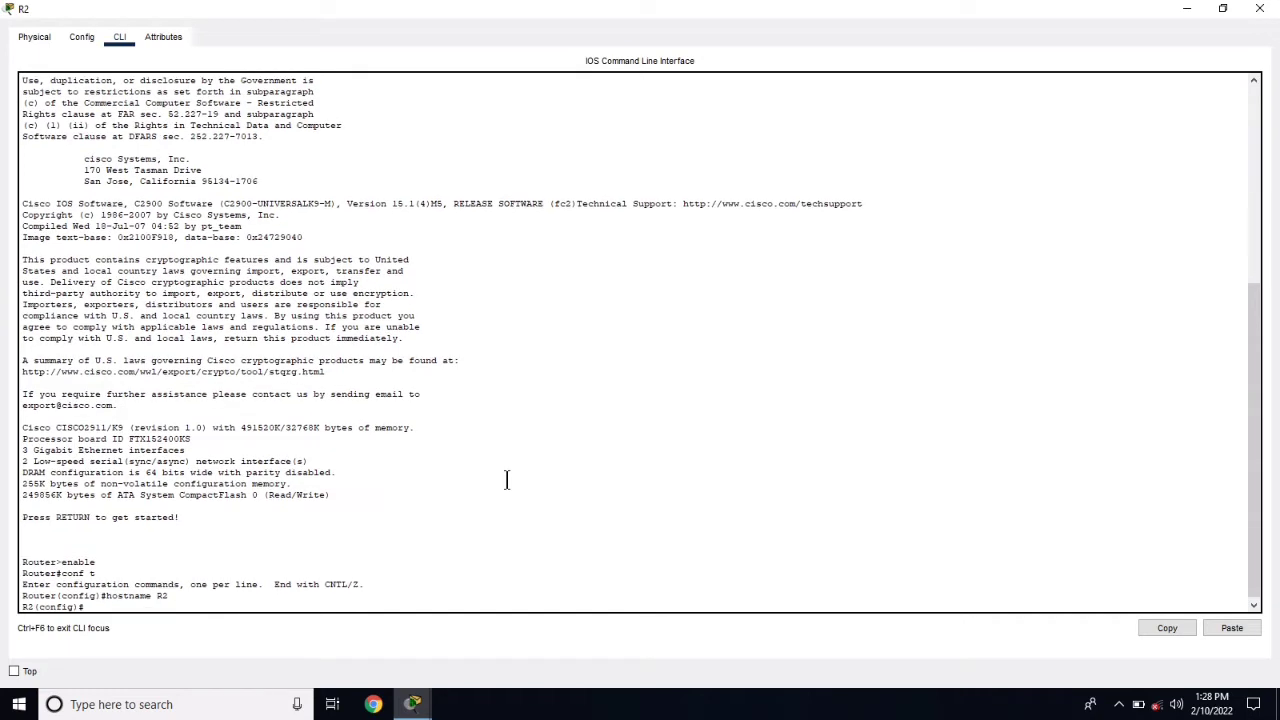
Assign IP address 192.168.2.1 with mask 255.255.255.0 to R2's interface g0/0
{"action": "type", "text": "interface "}
{"action": "type", "text": "f0/0"}
{"action": "key", "text": "BackSpace"}
{"action": "key", "text": "BackSpace"}
{"action": "key", "text": "BackSpace"}
{"action": "type", "text": "0/0"}
{"action": "key", "text": "Return"}
{"action": "type", "text": "ip add"}
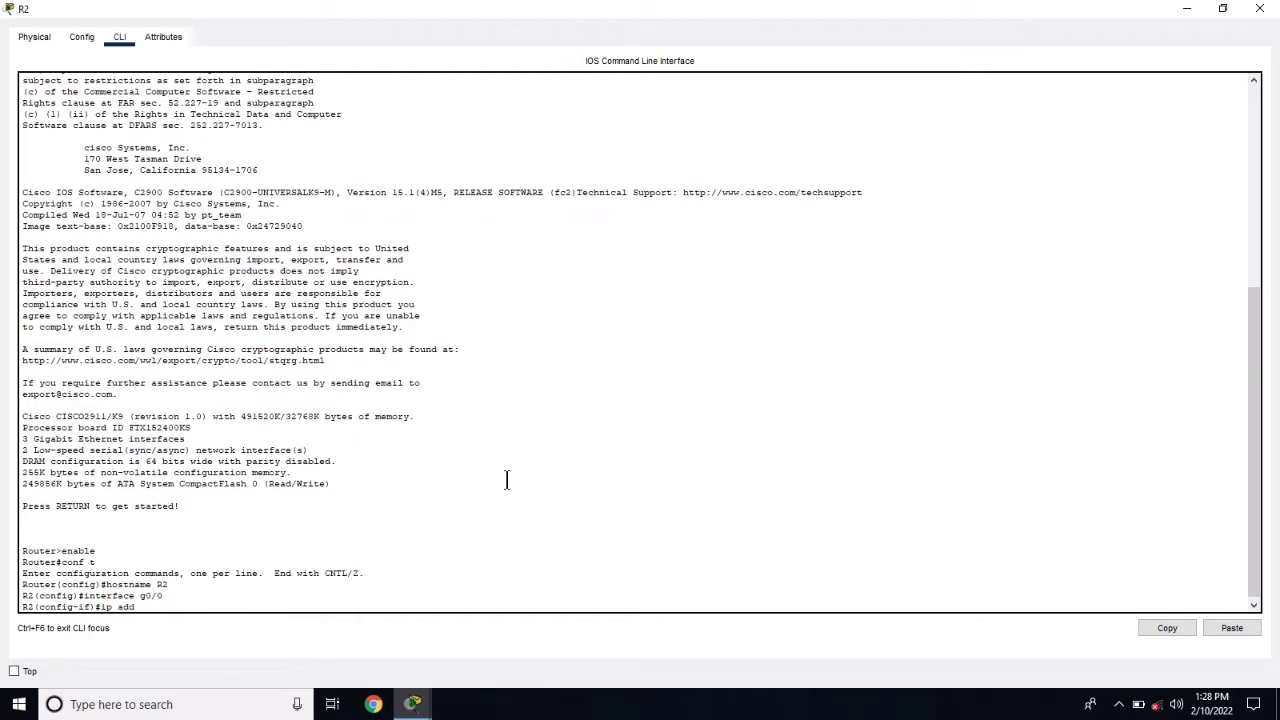
{"action": "type", "text": "ress 192.168.2.1 255.255.255.0"}
{"action": "key", "text": "Return"}
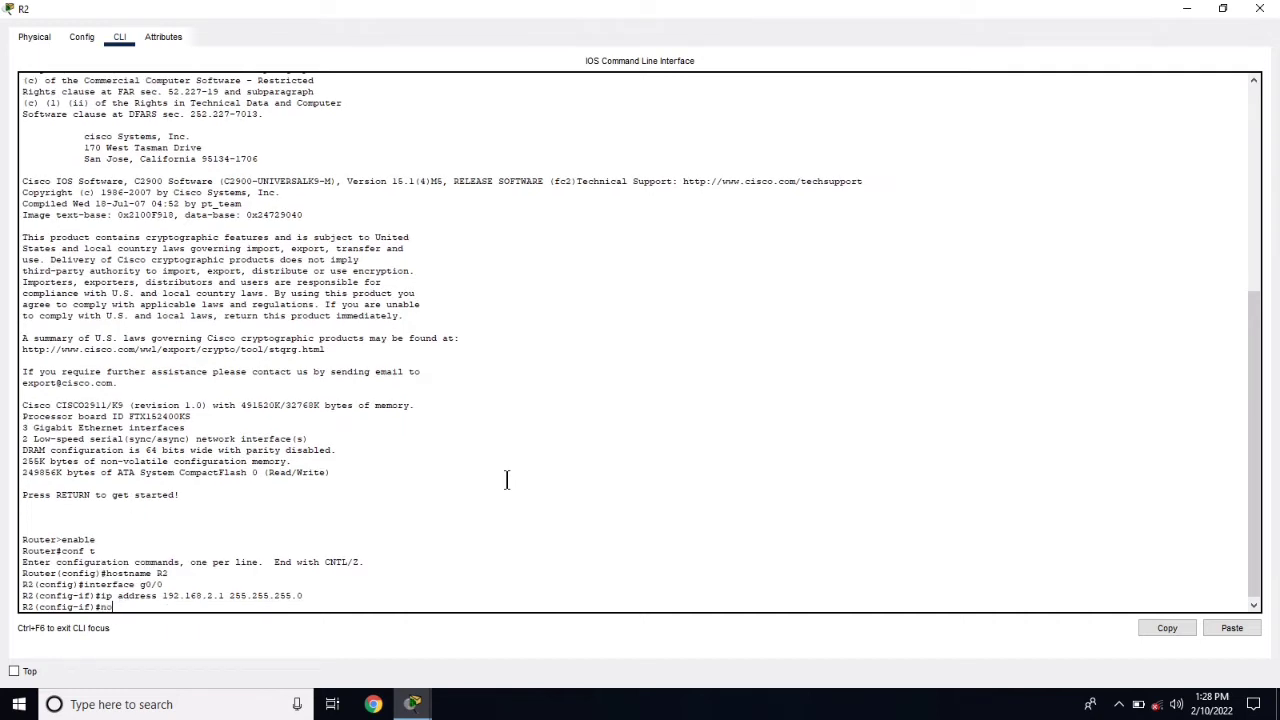
Enable R2's interface g0/0 with no shutdown and return to global configuration mode
{"action": "type", "text": "hutdown"}
{"action": "key", "text": "Return"}
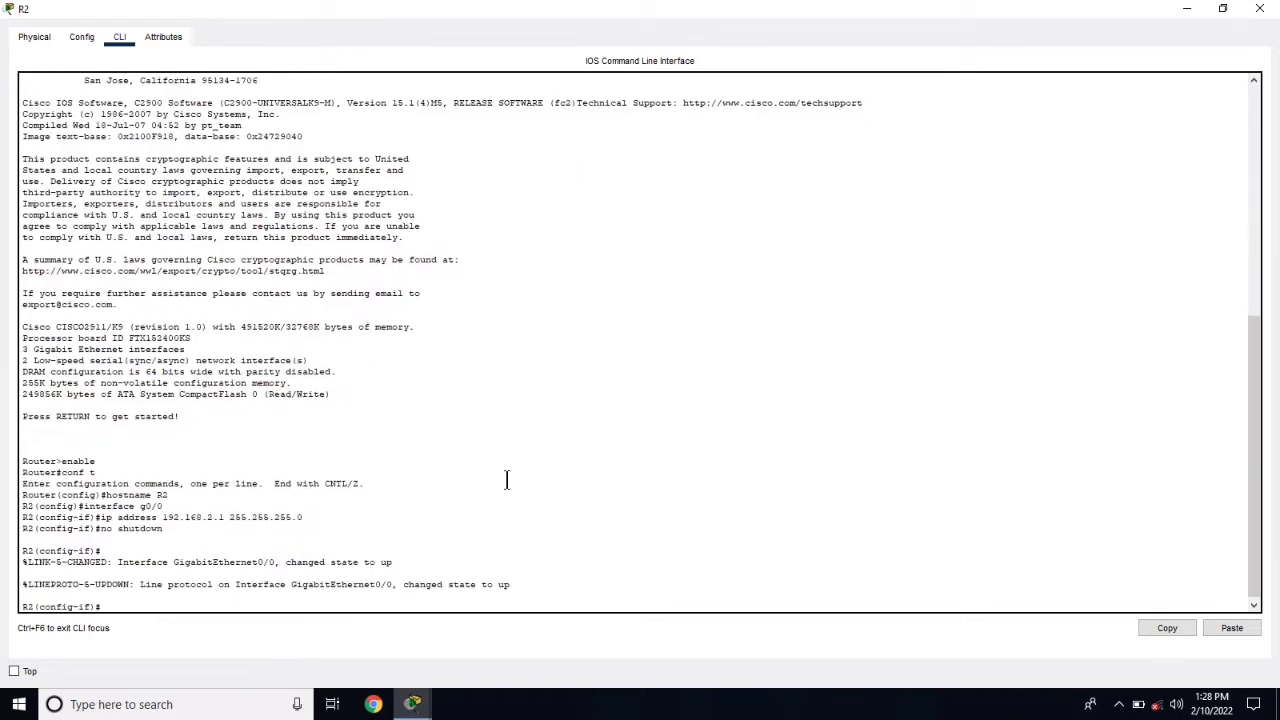
{"action": "type", "text": "exit"}
{"action": "key", "text": "Return"}
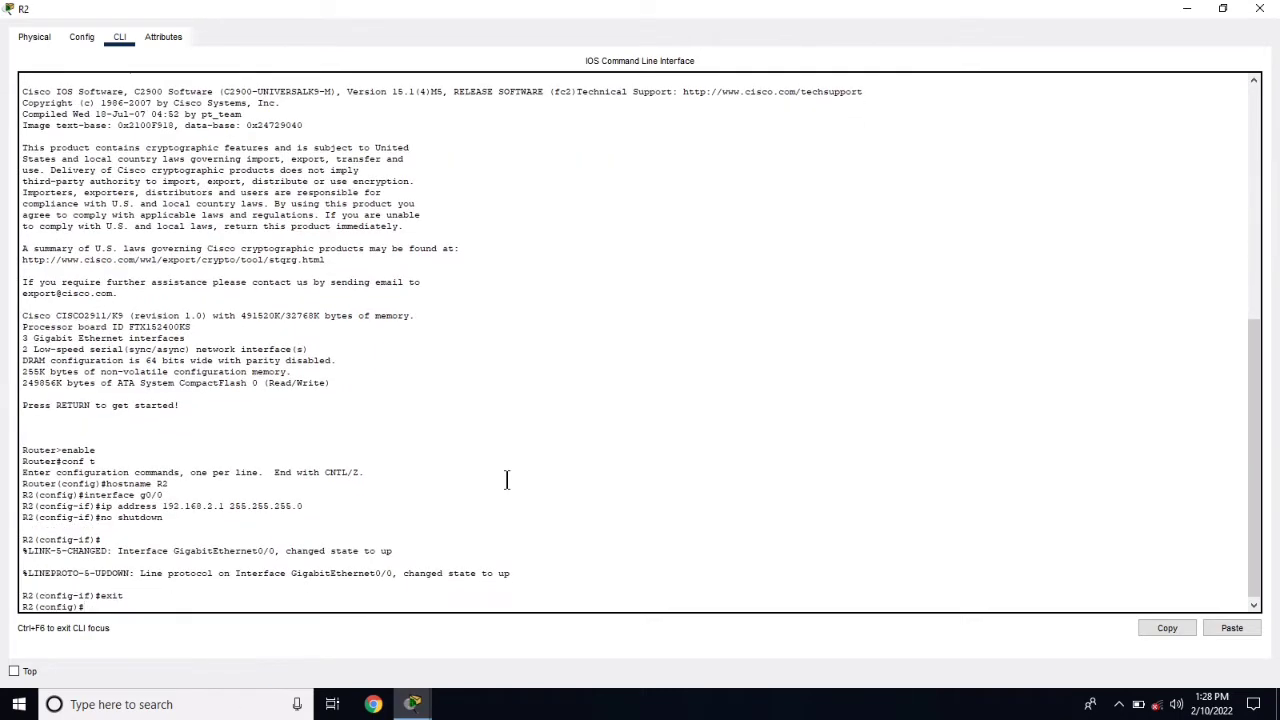
Assign IP address 10.0.0.2 with mask 255.255.255.0 to R2's serial interface se0/0/0
{"action": "type", "text": "interface se0/0/0"}
{"action": "key", "text": "Return"}
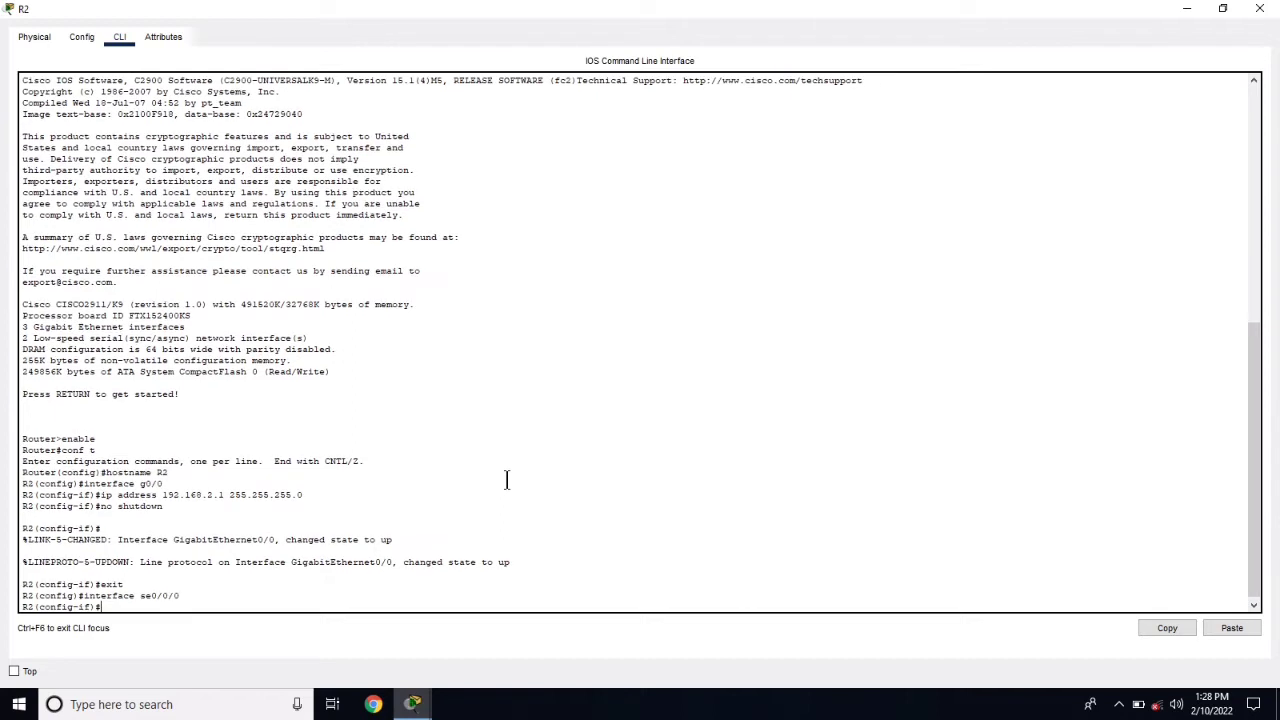
{"action": "type", "text": "ip addre"}
{"action": "type", "text": "ss "}
{"action": "type", "text": "10/"}
{"action": "type", "text": "0.0.0."}
{"action": "type", "text": "2 255"}
{"action": "type", "text": ".255.255"}
{"action": "type", "text": ".0"}
{"action": "key", "text": "Return"}
Enable R2's interface se0/0/0 with no shutdown
{"action": "type", "text": "no s"}
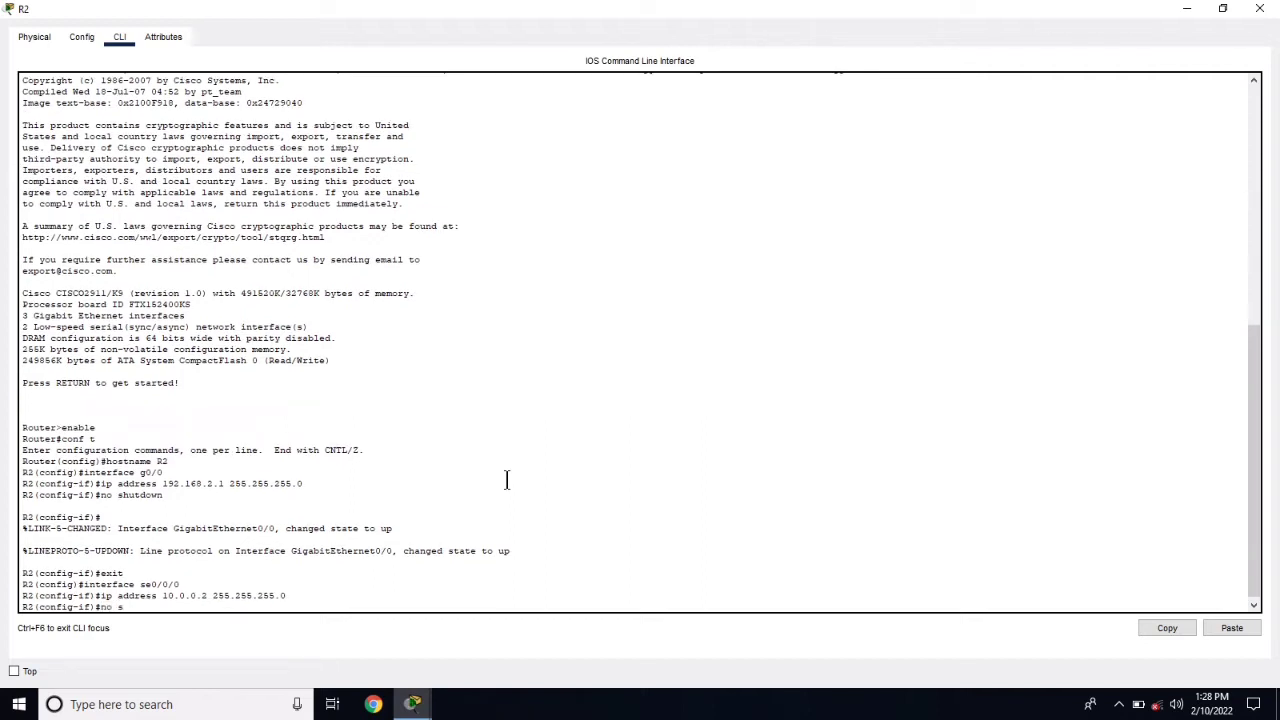
{"action": "type", "text": "hutdown"}
{"action": "key", "text": "Return"}
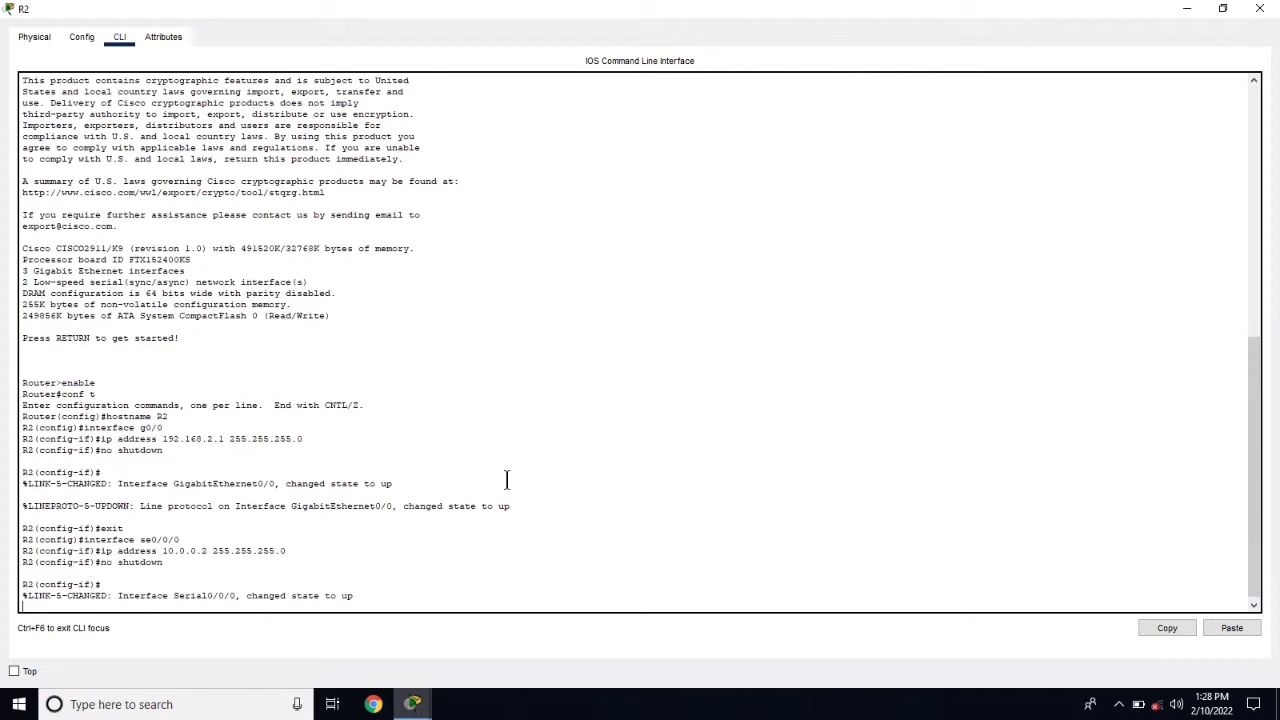
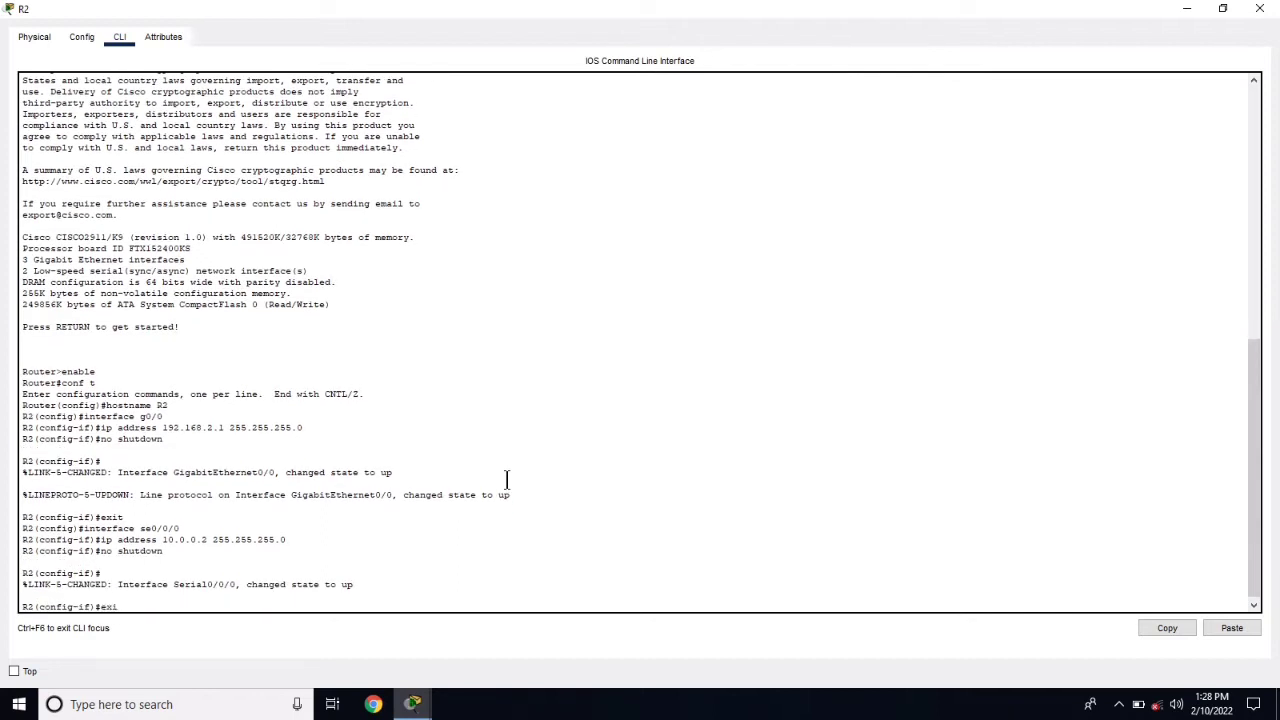
Assign IP address 11.0.0.1 with mask 255.255.255.0 to R2's serial interface se0/0/1
{"action": "key", "text": "Return"}
{"action": "type", "text": "inter"}
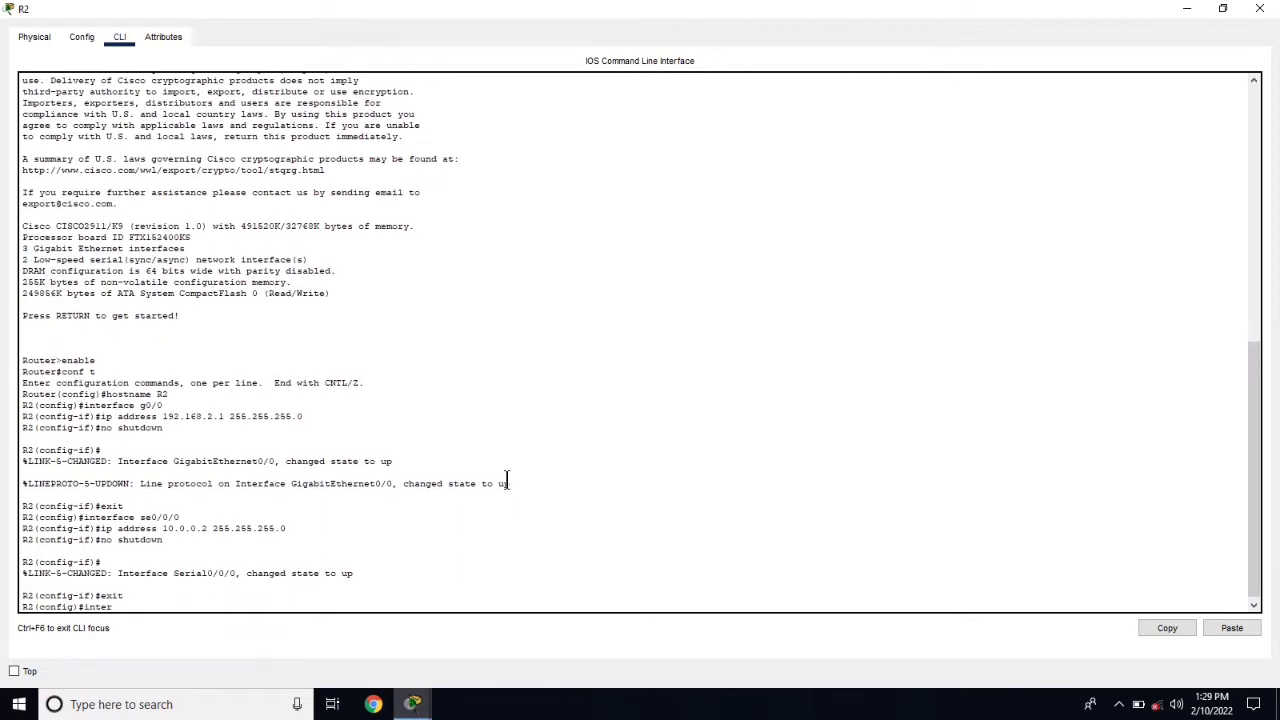
{"action": "type", "text": "face se0/0/1"}
{"action": "key", "text": "Return"}
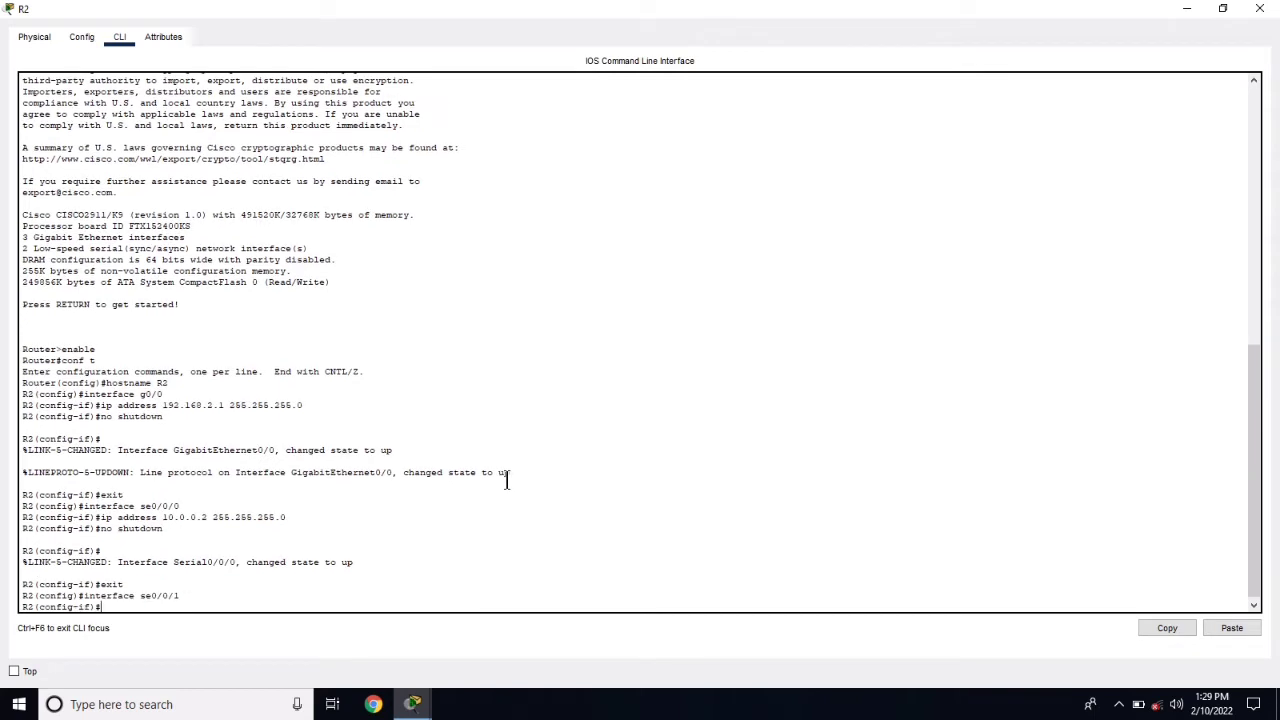
{"action": "type", "text": "i"}
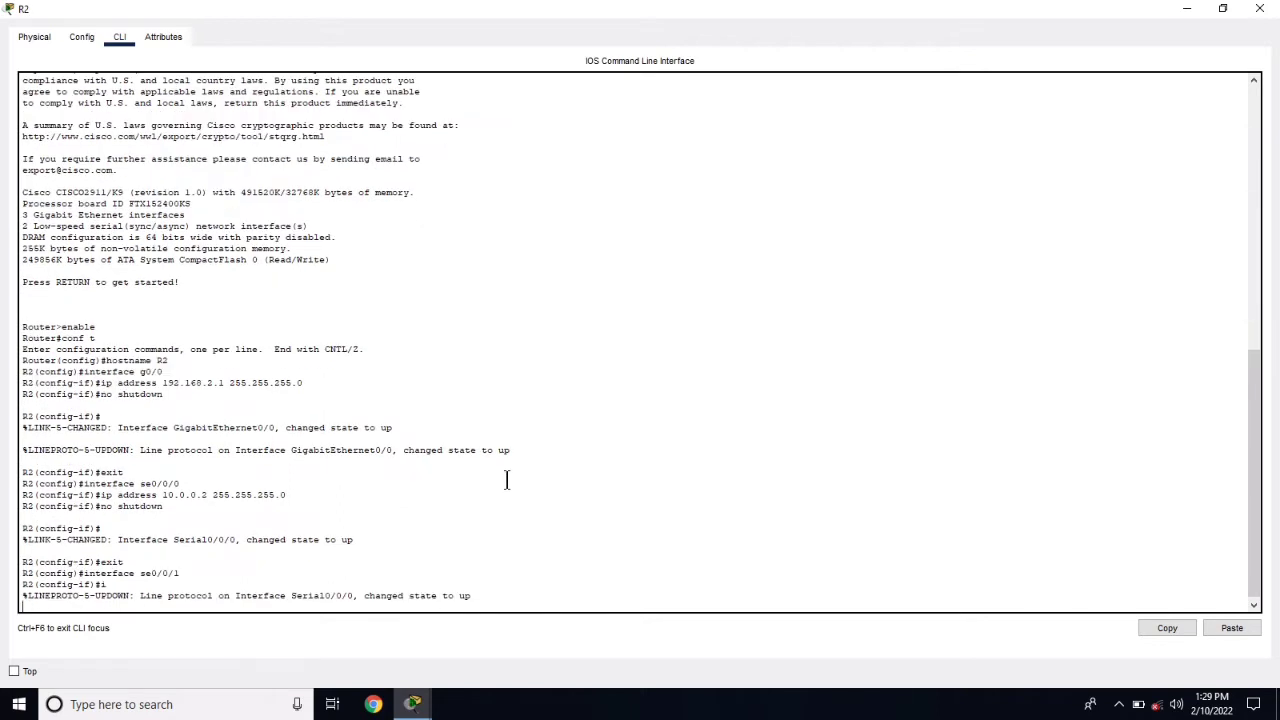
{"action": "key", "text": "Return"}
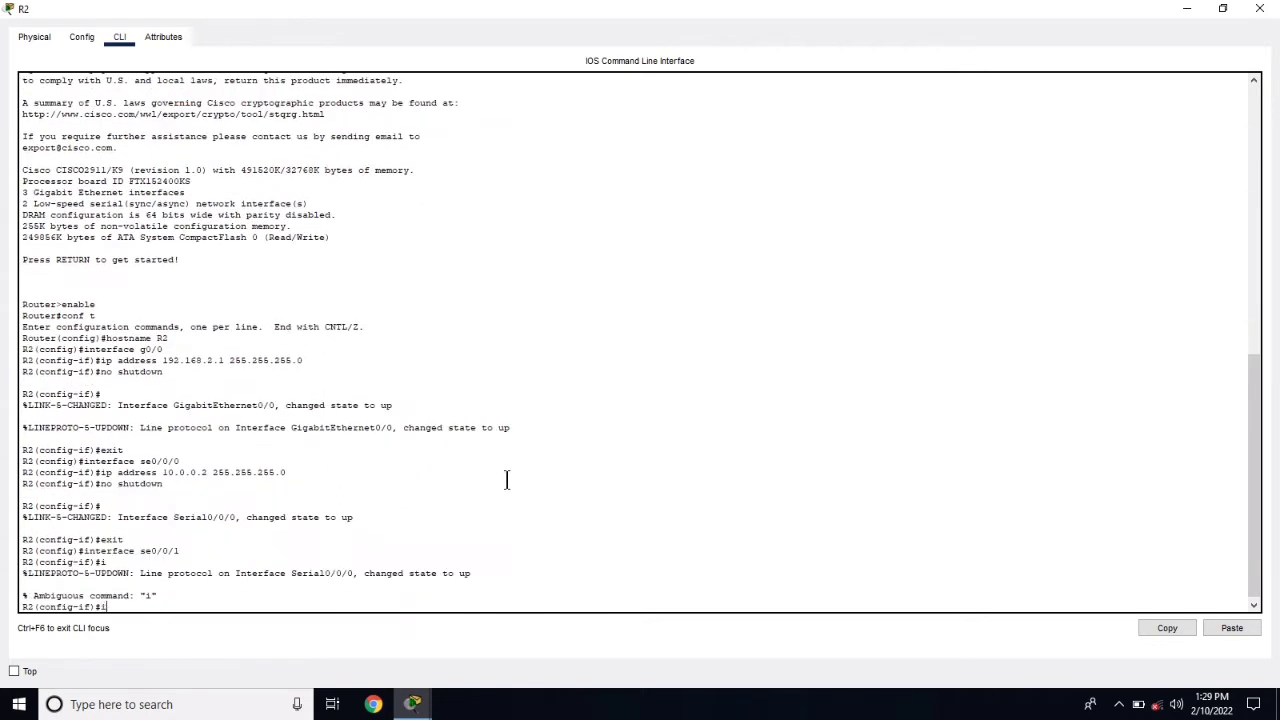
{"action": "key", "text": "Up"}
{"action": "key", "text": "Return"}
{"action": "type", "text": "ip"}
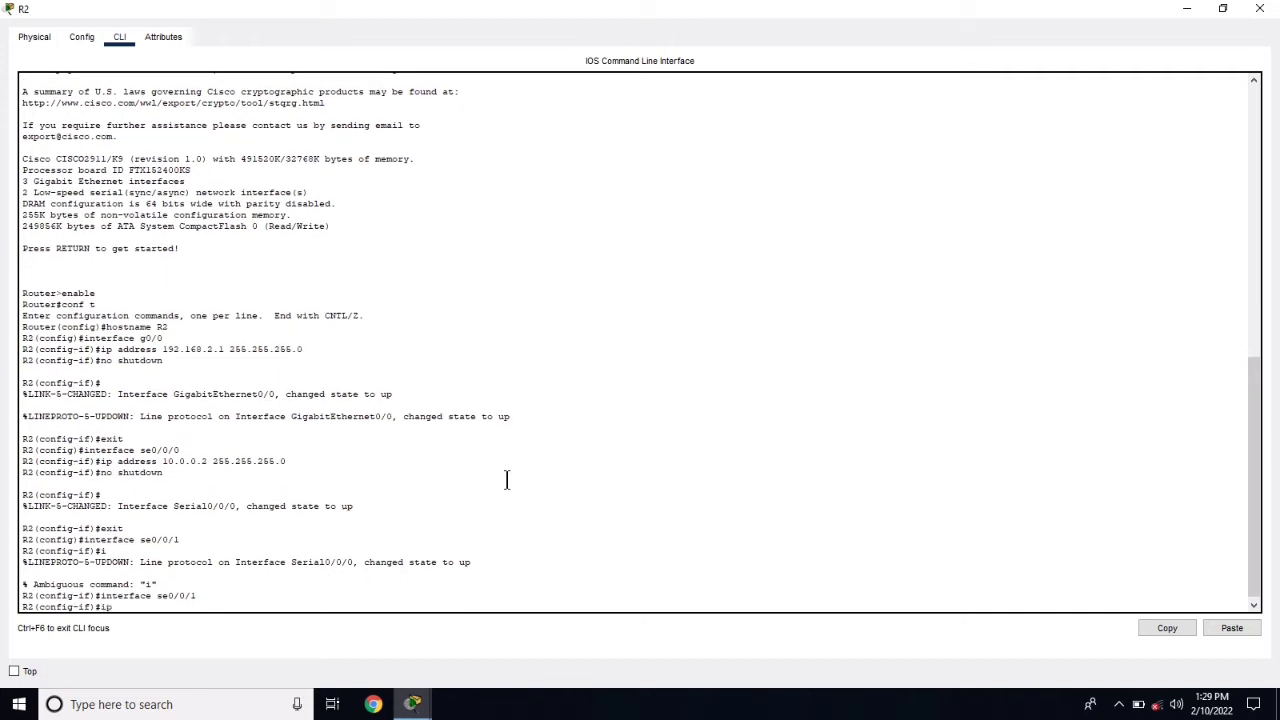
{"action": "type", "text": " address 111"}
{"action": "key", "text": "BackSpace"}
{"action": "type", "text": ".0.0.1 255.255.255.0"}
{"action": "key", "text": "Return"}
Enable R2's interface se0/0/1 with no shutdown, return to global configuration mode and close R2's window
{"action": "type", "text": "no"}
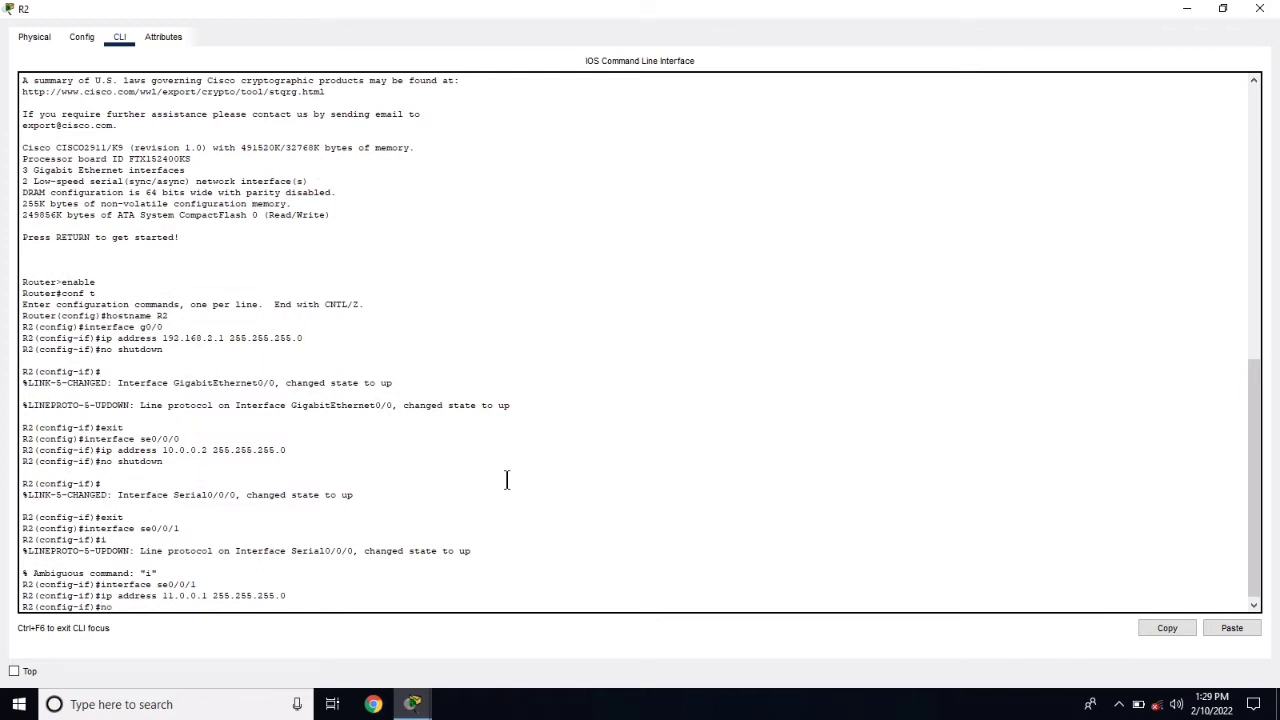
{"action": "type", "text": " shutdown"}
{"action": "key", "text": "Return"}
{"action": "type", "text": "exit"}
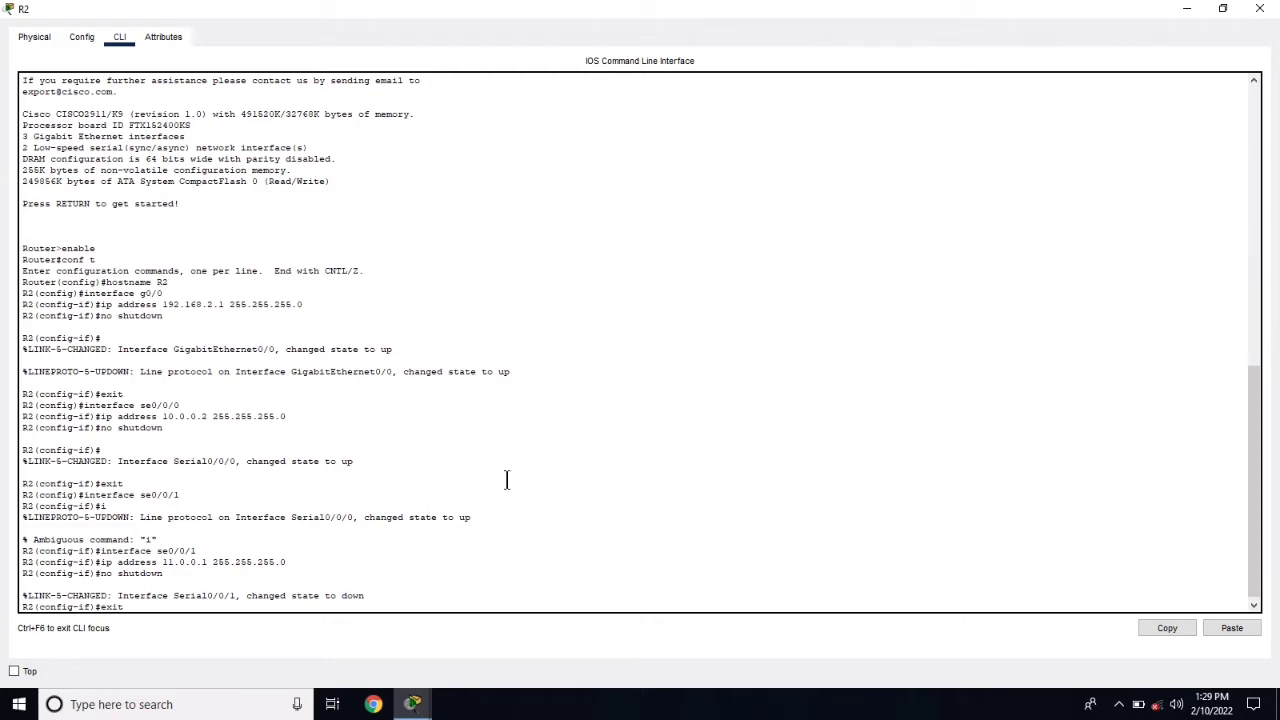
{"action": "key", "text": "Return"}
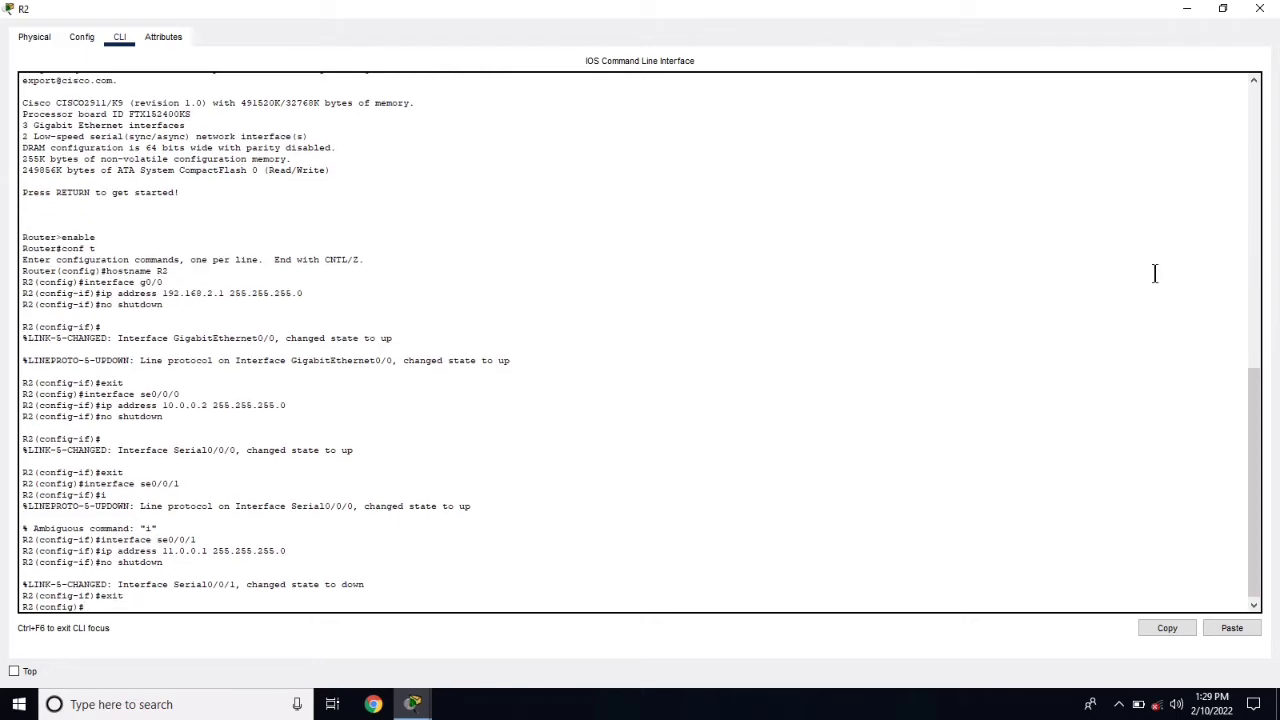
{"action": "left_click", "coordinate": [1258, 10]}
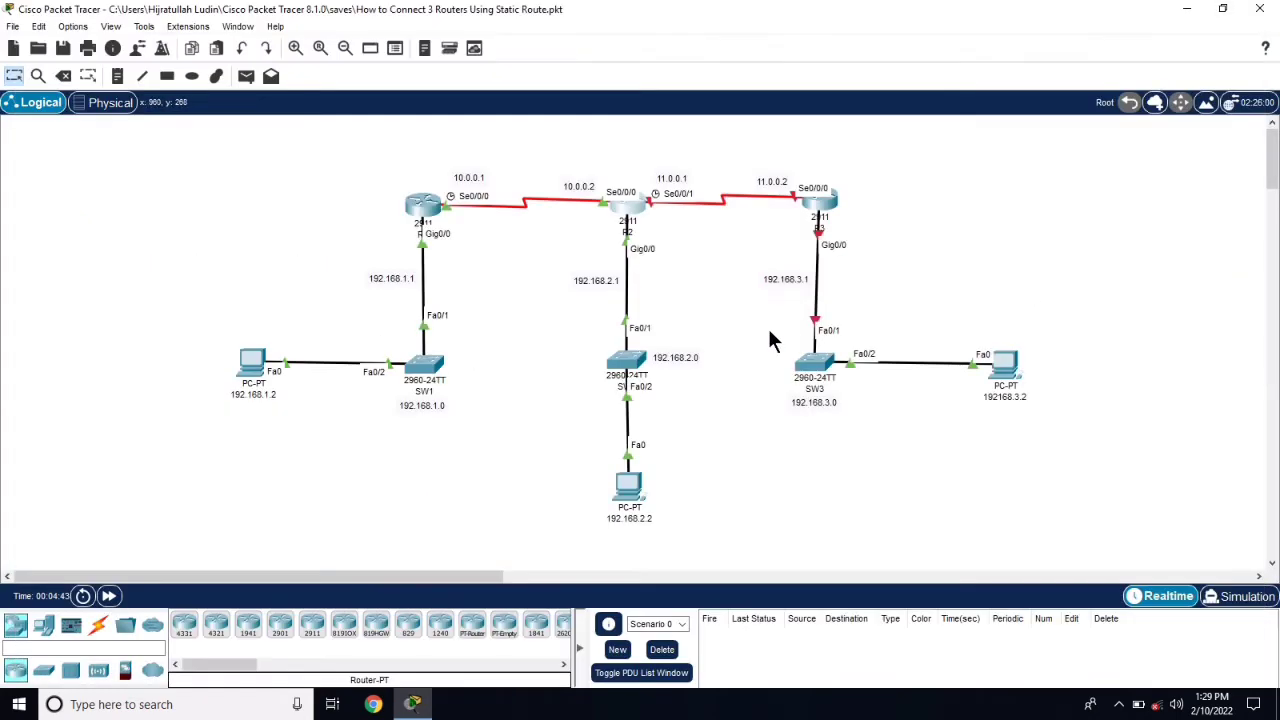
Open router R3's command-line interface in a maximized window and start its console session
{"action": "left_click", "coordinate": [821, 207]}
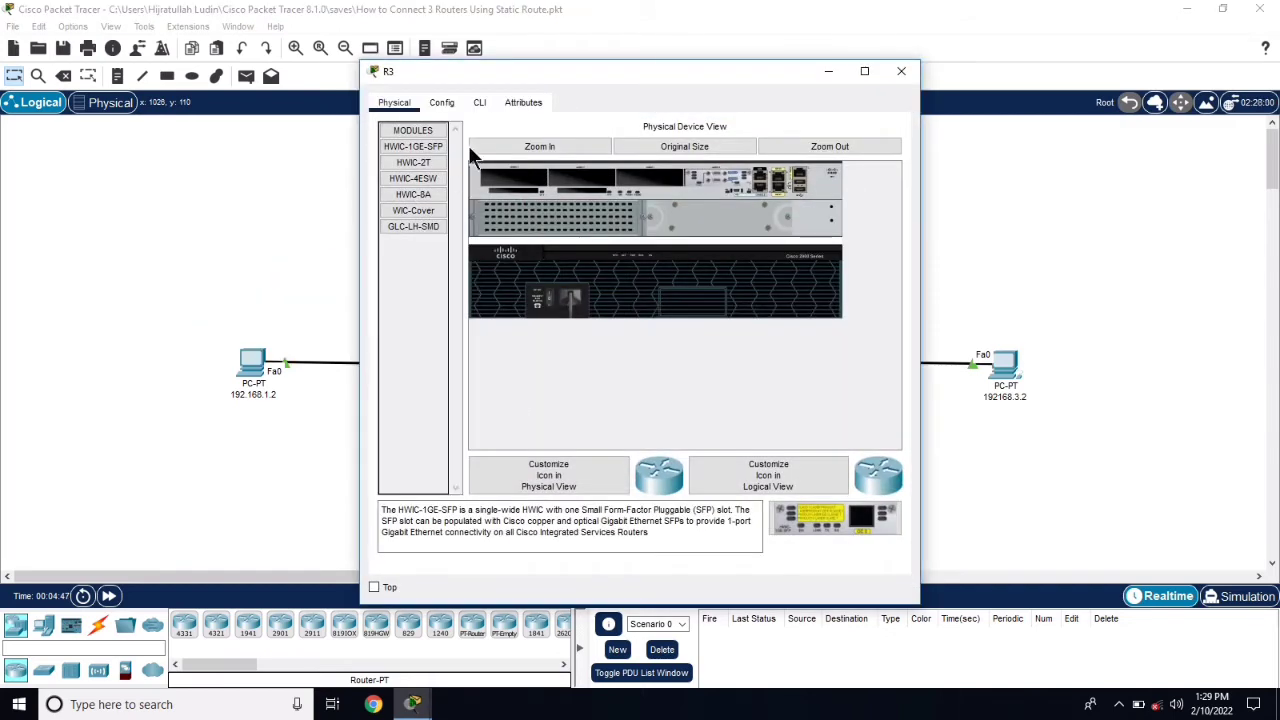
{"action": "left_click", "coordinate": [865, 71]}
{"action": "left_click", "coordinate": [142, 36]}
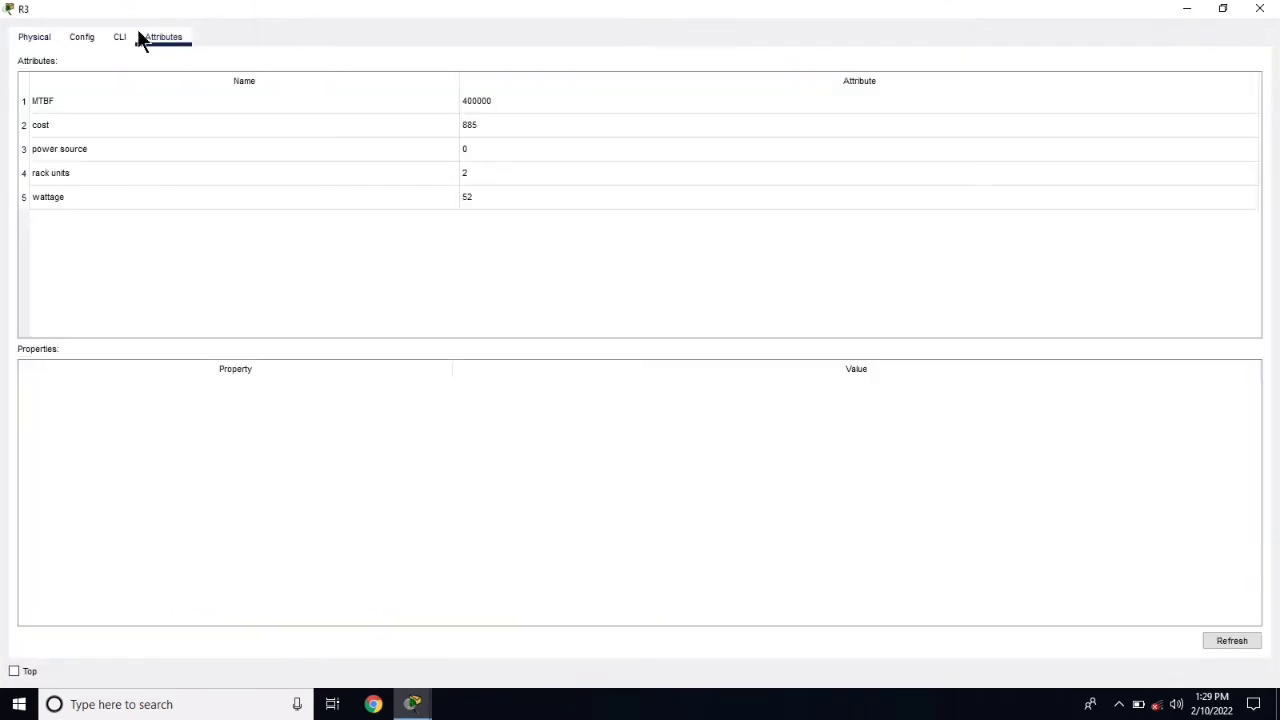
{"action": "left_click", "coordinate": [119, 40]}
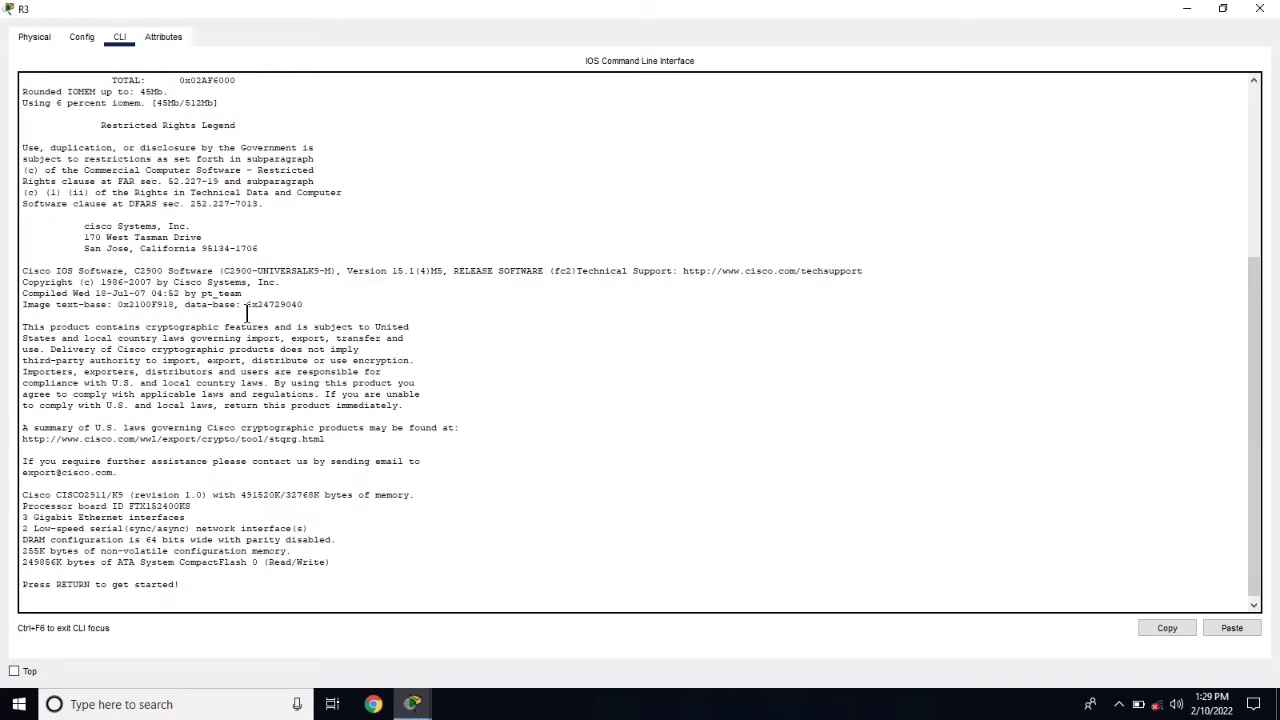
{"action": "left_click", "coordinate": [283, 592]}
{"action": "key", "text": "Return"}
Enter global configuration mode on the third router and set its hostname to R3
{"action": "type", "text": "enable"}
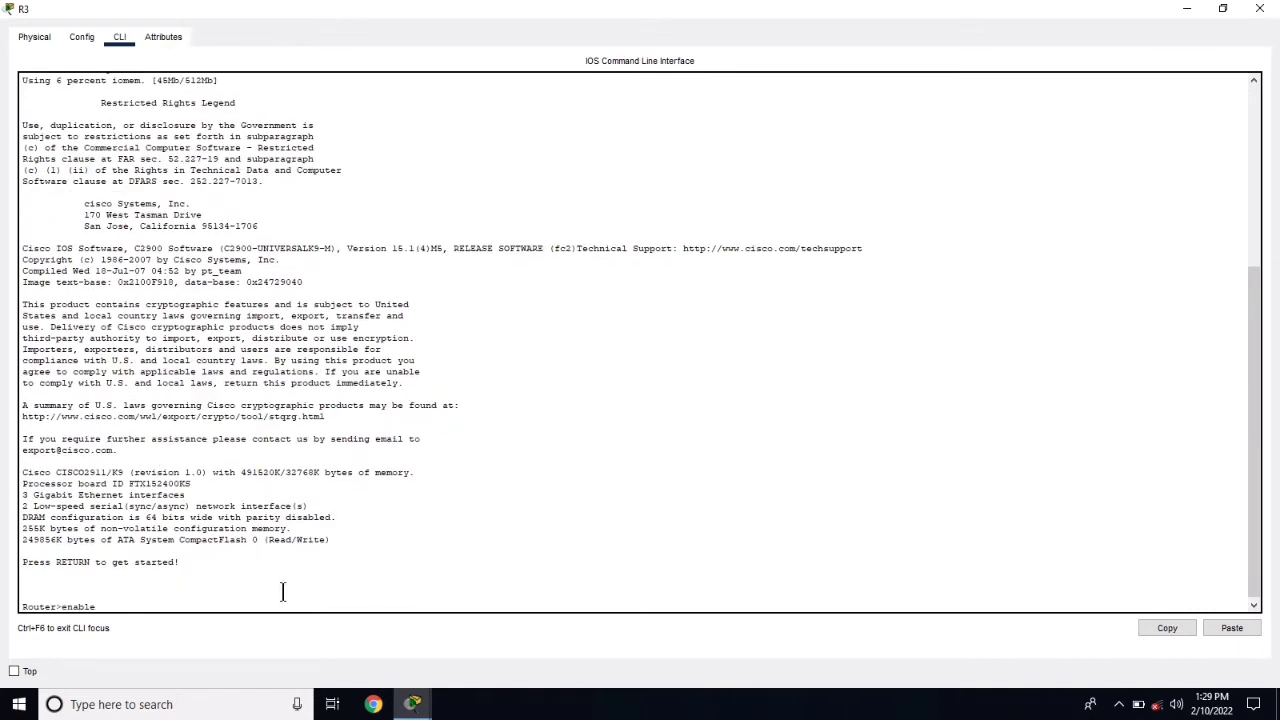
{"action": "key", "text": "Return"}
{"action": "type", "text": "conf "}
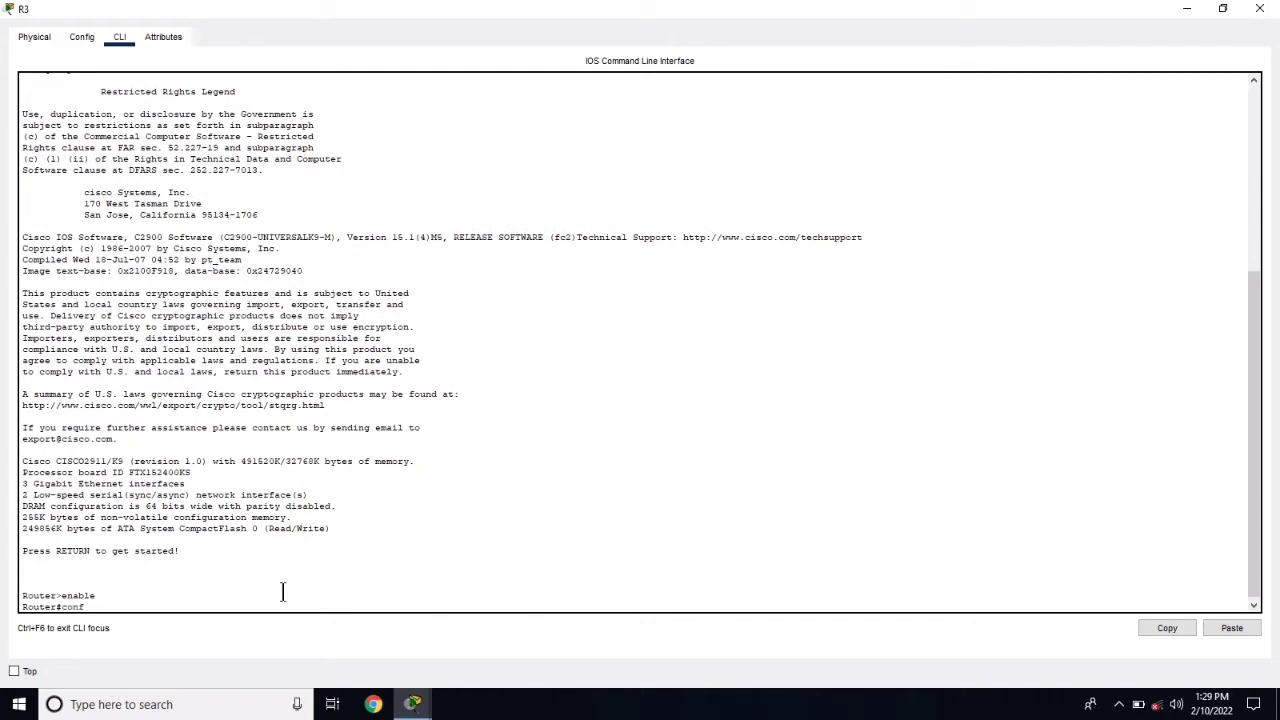
{"action": "type", "text": "t"}
{"action": "key", "text": "Return"}
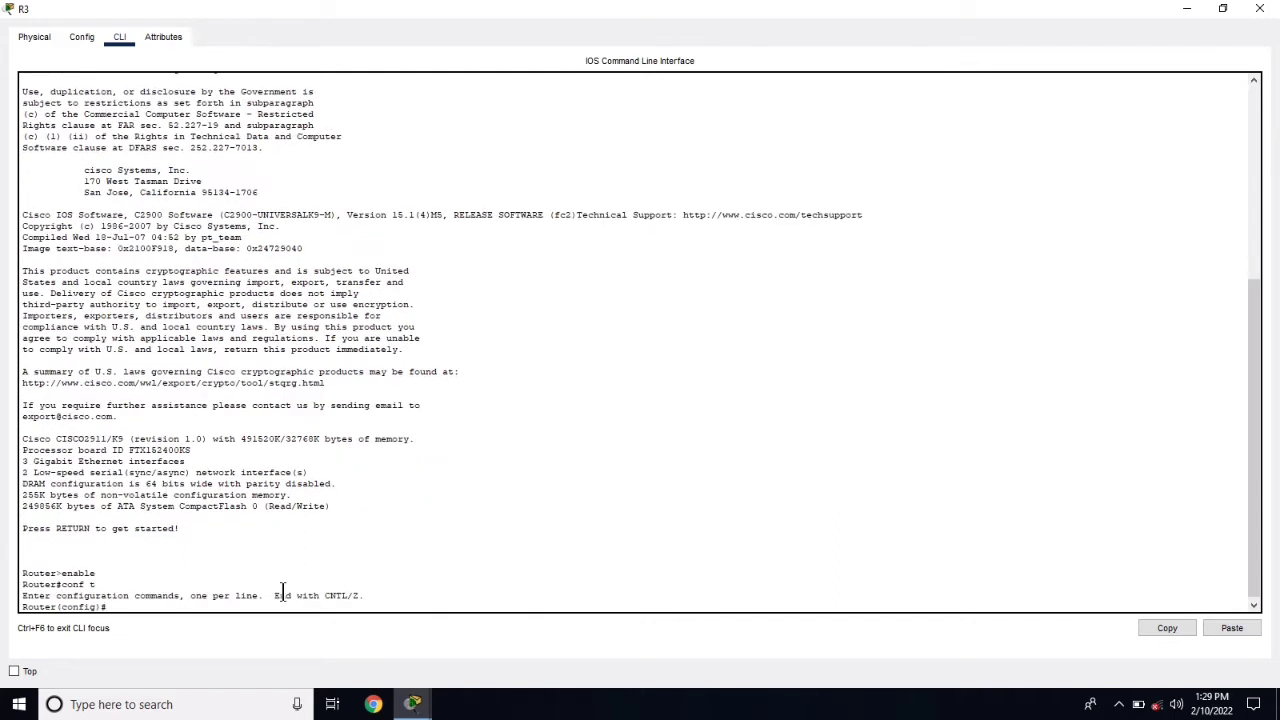
{"action": "type", "text": "hostname R3"}
{"action": "key", "text": "Return"}
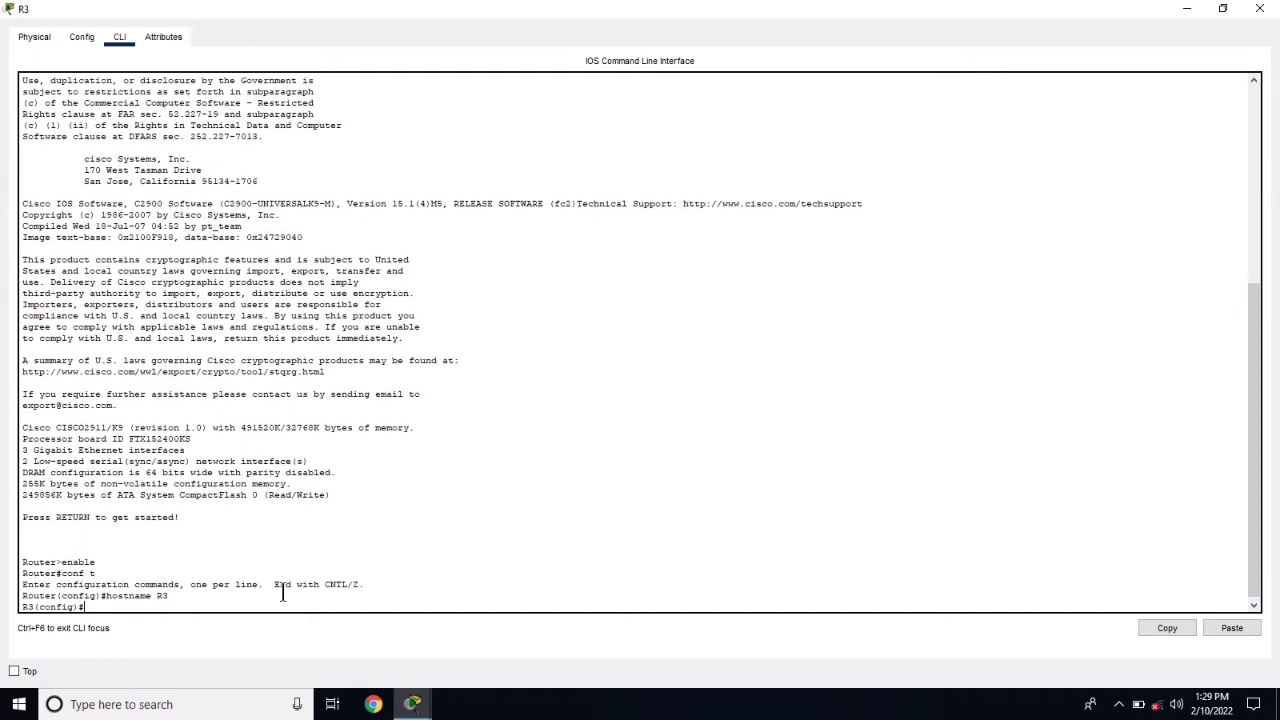
Assign IP address 192.168.3.1 with mask 255.255.255.0 to R3's interface g0/0
{"action": "type", "text": "interface g0/0"}
{"action": "key", "text": "Return"}
{"action": "type", "text": "ip addr"}
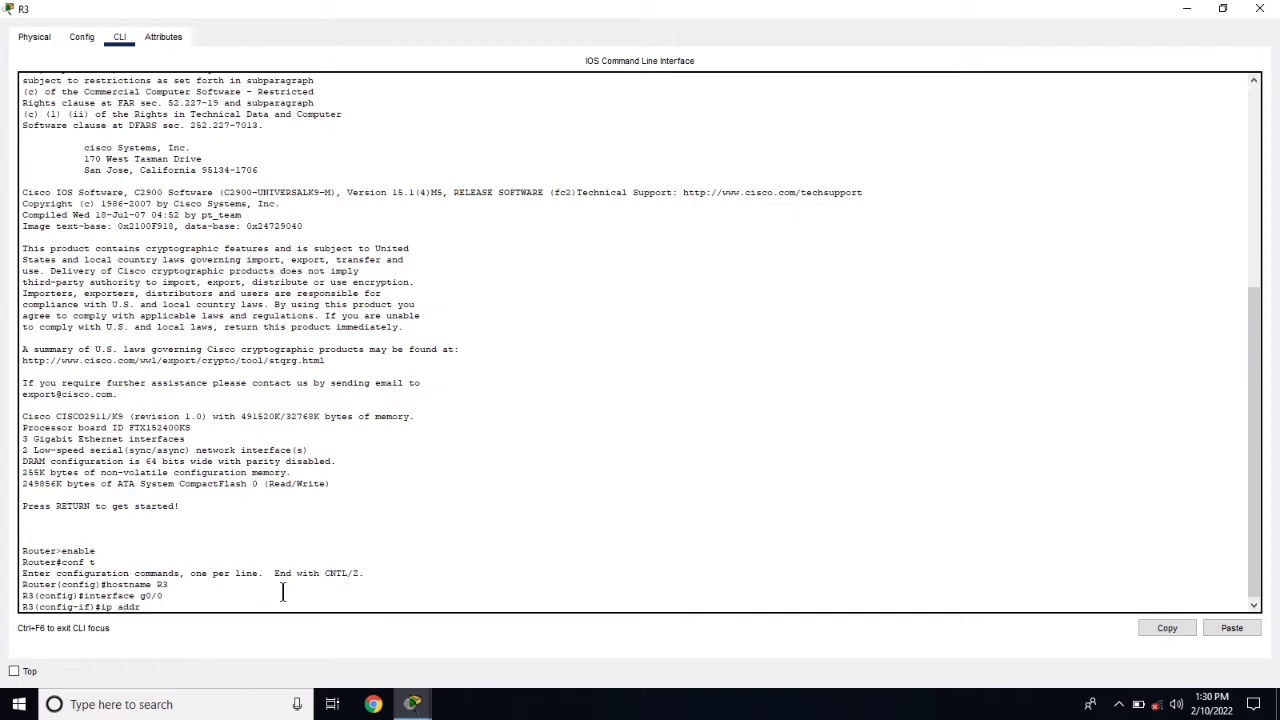
{"action": "type", "text": "ess 192.168.3.1 255.255.255.0"}
{"action": "key", "text": "Return"}
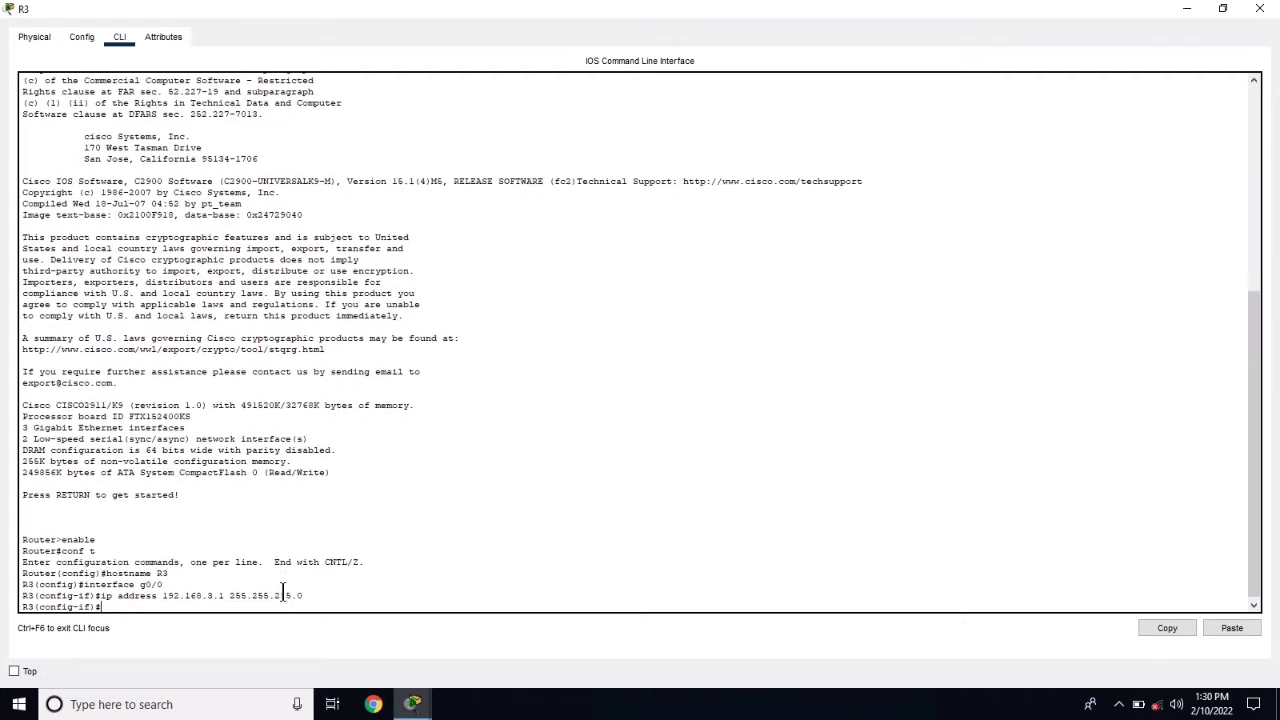
Enable R3's interface g0/0 with no shutdown and return to global configuration mode
{"action": "type", "text": "e"}
{"action": "key", "text": "BackSpace"}
{"action": "type", "text": "no shutdown"}
{"action": "key", "text": "Return"}
{"action": "key", "text": "Return"}
{"action": "type", "text": "exi"}
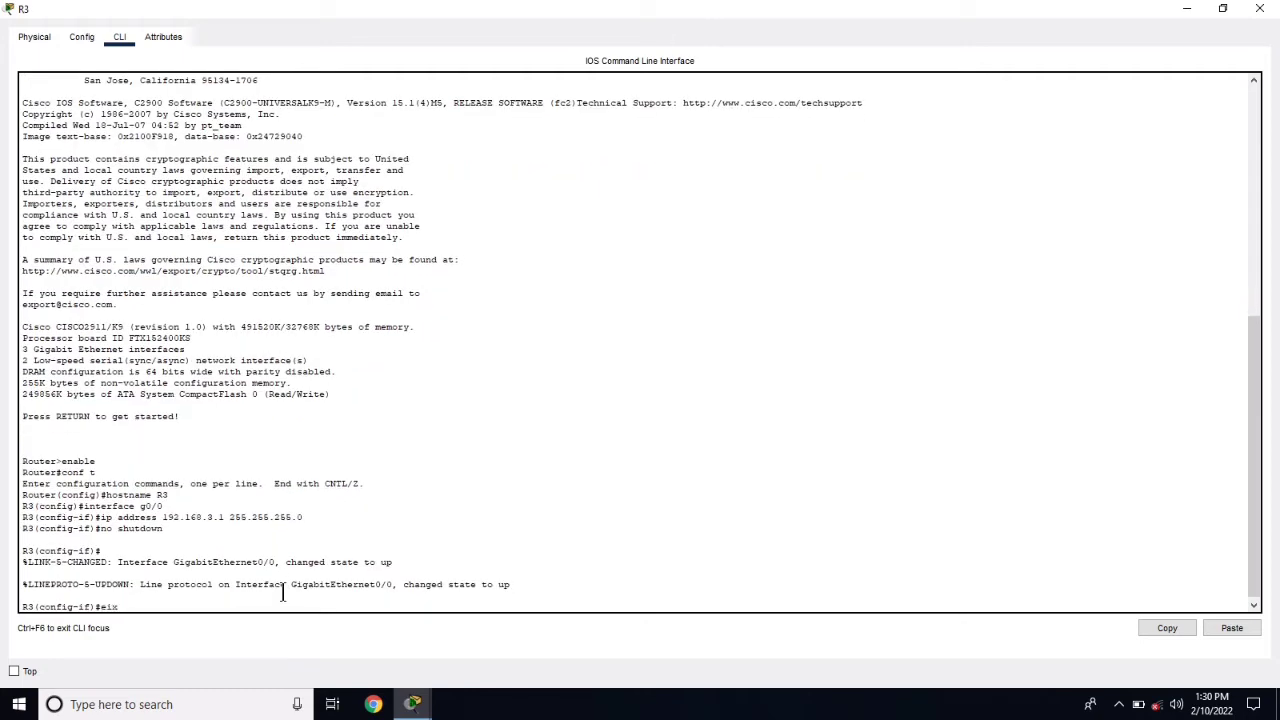
{"action": "type", "text": "xit"}
{"action": "key", "text": "Return"}
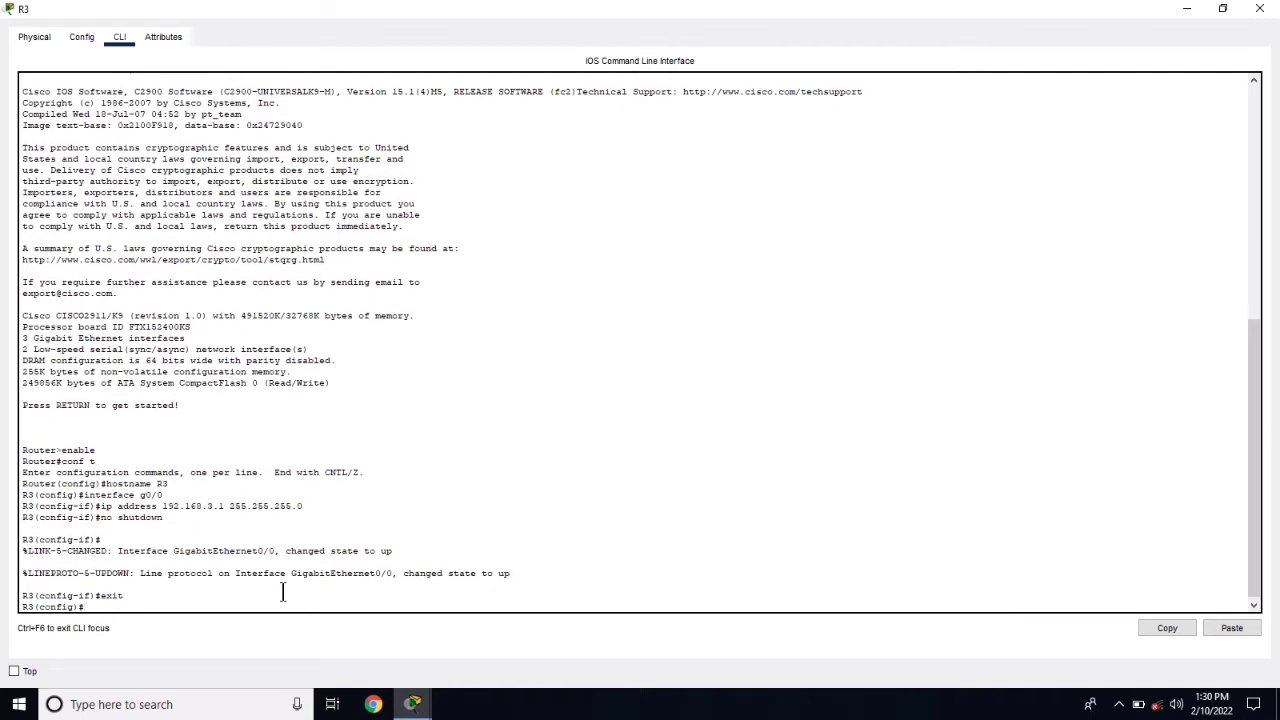
Assign IP address 11.0.0.2 with mask 255.255.255.0 to R3's serial interface se0/0/0
{"action": "type", "text": "interface se0/0/0"}
{"action": "key", "text": "Return"}
{"action": "type", "text": "ip ad"}
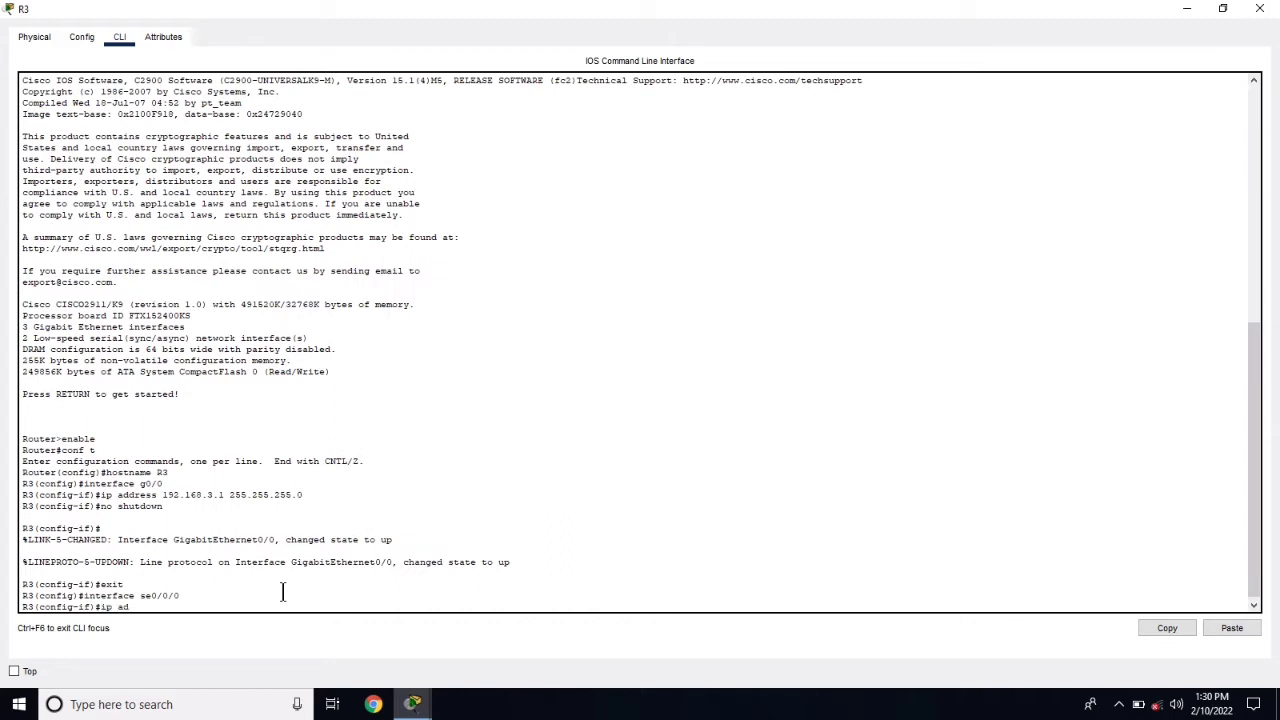
{"action": "type", "text": "dress 11.0.0.2 255.255.255.0"}
{"action": "key", "text": "Return"}
Enable R3's interface se0/0/0 with no shutdown, return to global configuration mode and close R3's window
{"action": "type", "text": "nou"}
{"action": "key", "text": "BackSpace"}
{"action": "type", "text": "shu"}
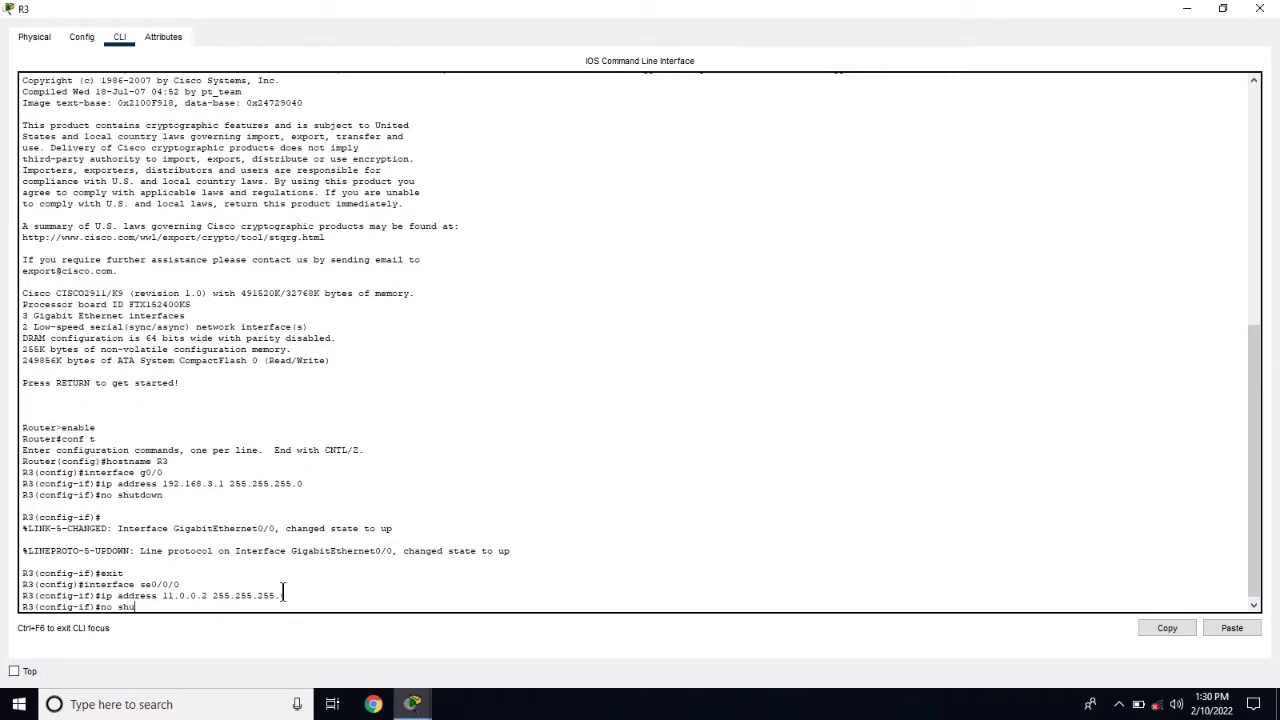
{"action": "type", "text": "tdown"}
{"action": "key", "text": "Return"}
{"action": "type", "text": "exit"}
{"action": "key", "text": "Return"}
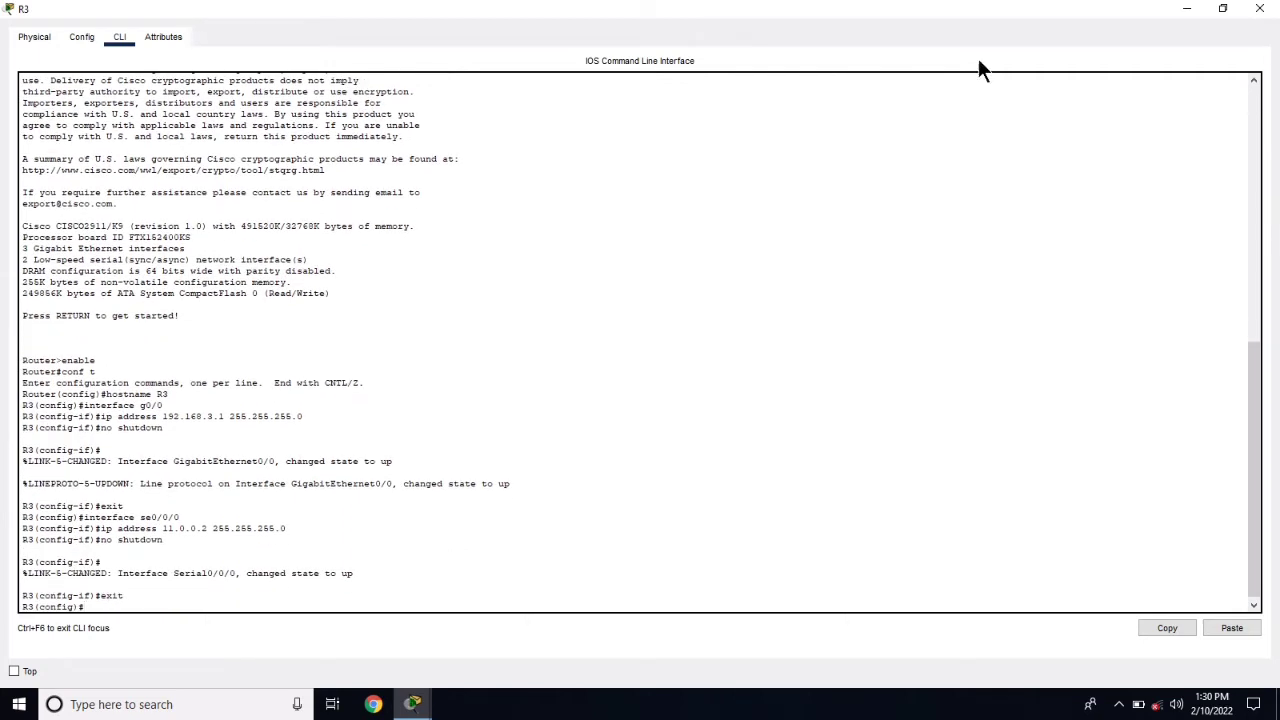
{"action": "left_click", "coordinate": [1260, 10]}
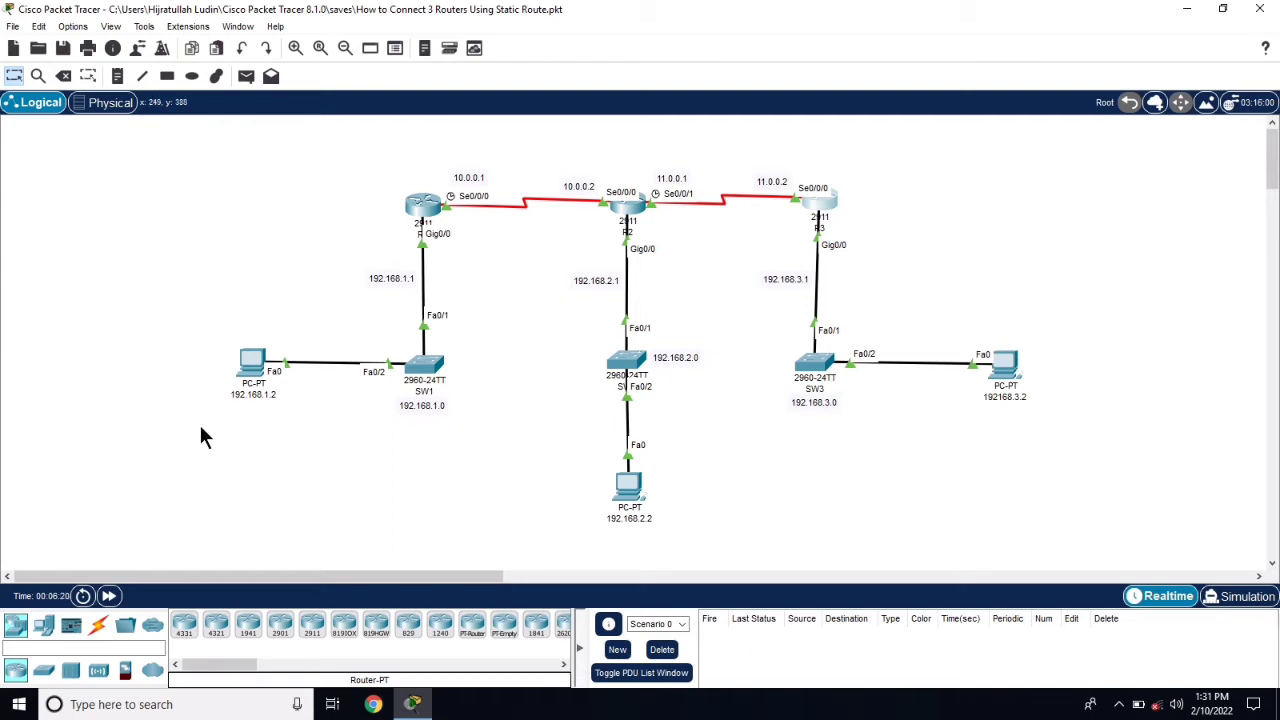
Give the PC connected to SW1 the static IPv4 address 192.168.1.2 with subnet mask 255.255.255.0
{"action": "left_click", "coordinate": [253, 365]}
{"action": "left_click", "coordinate": [864, 72]}
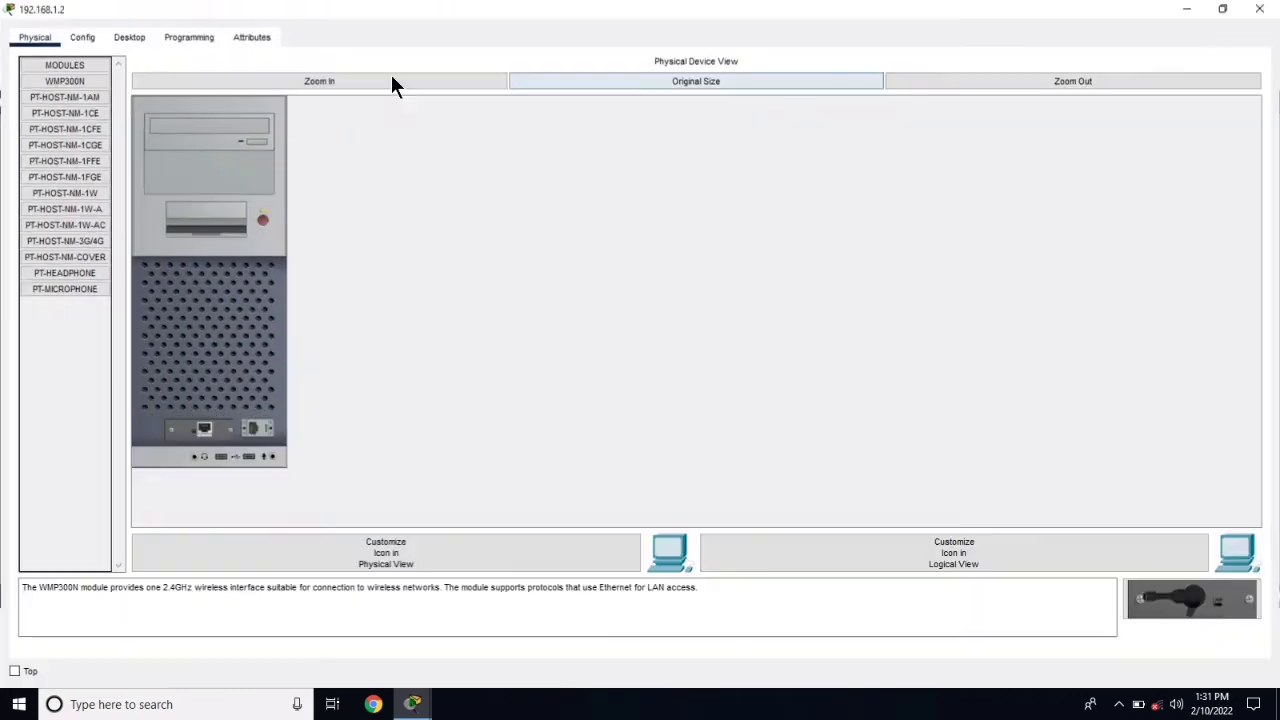
{"action": "left_click", "coordinate": [130, 38]}
{"action": "left_click", "coordinate": [137, 115]}
{"action": "left_click", "coordinate": [500, 150]}
{"action": "type", "text": "1"}
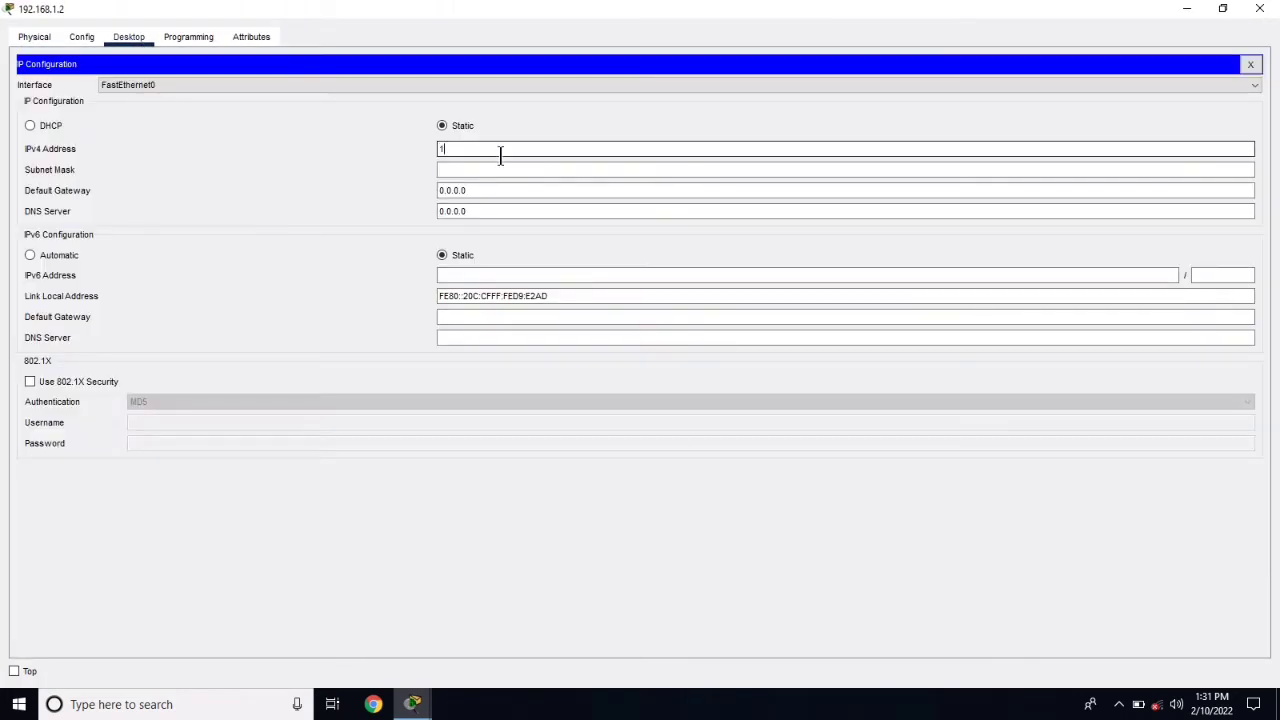
{"action": "type", "text": "92.168.1.2"}
{"action": "left_click", "coordinate": [486, 170]}
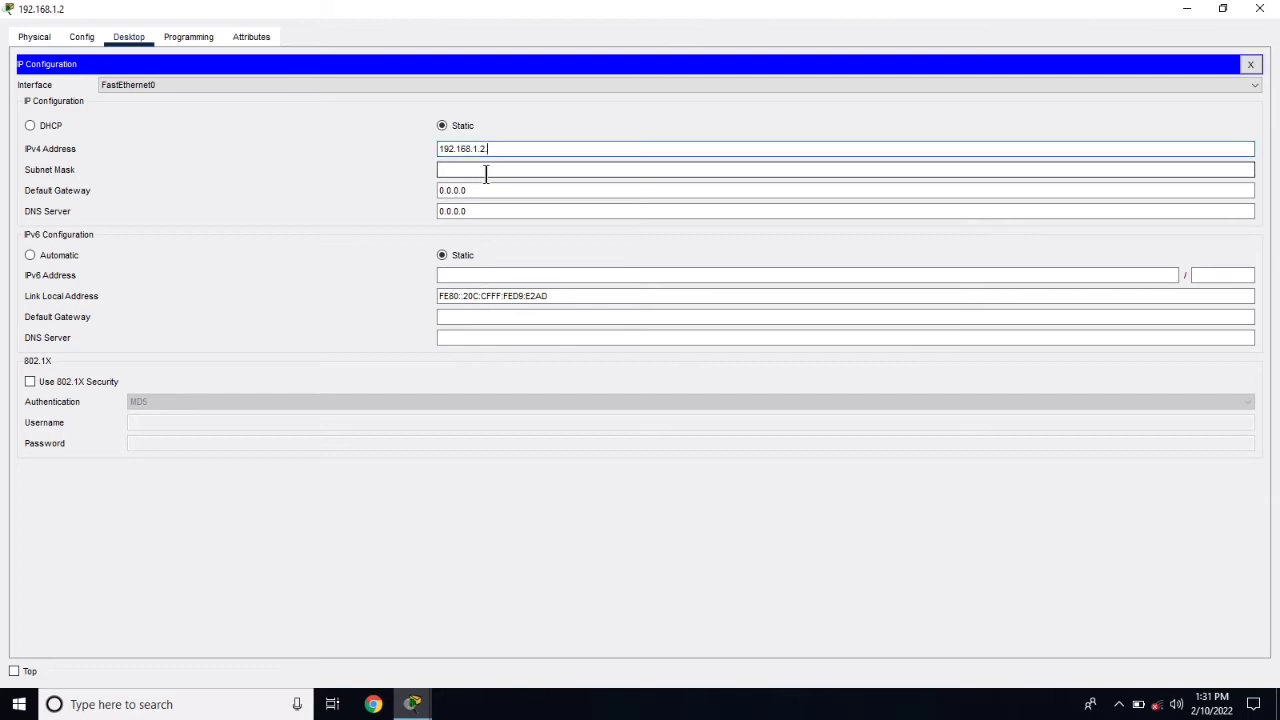
Set the default gateway of PC 192.168.1.2 to 192.168.1.1 and close its configuration window
{"action": "left_click", "coordinate": [486, 190]}
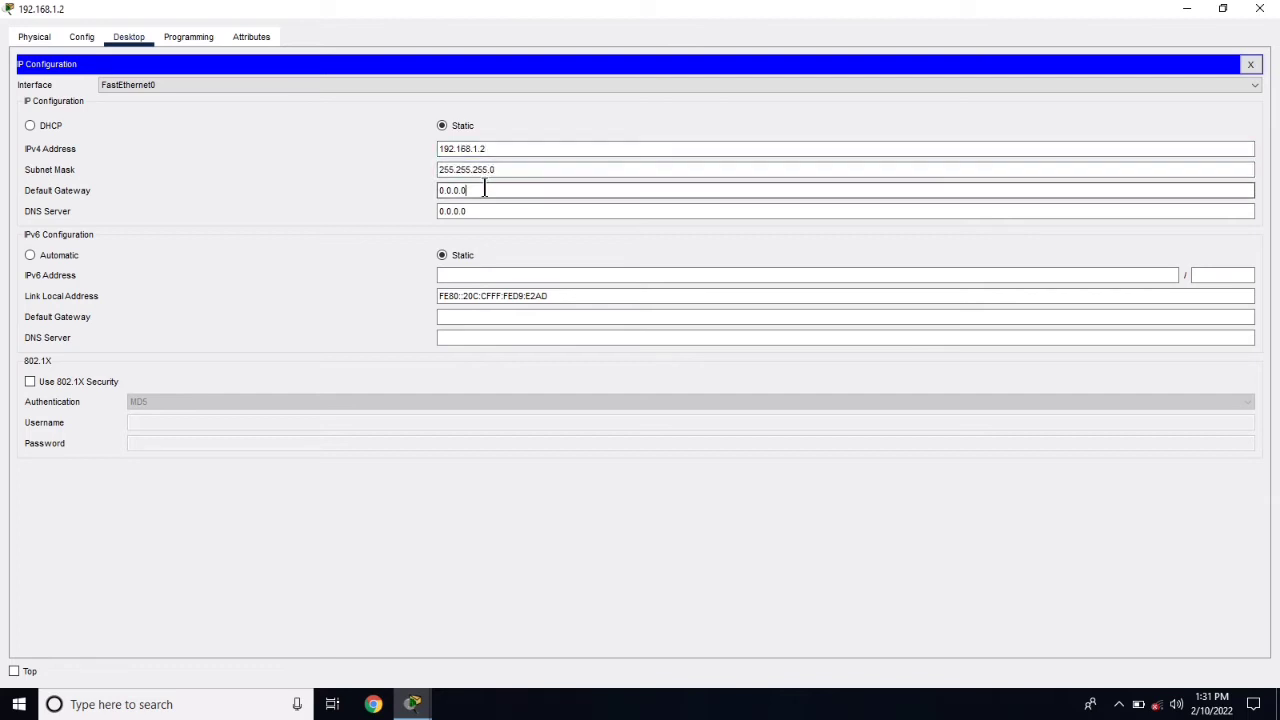
{"action": "key", "text": "BackSpace"}
{"action": "key", "text": "BackSpace"}
{"action": "key", "text": "BackSpace"}
{"action": "key", "text": "BackSpace"}
{"action": "key", "text": "BackSpace"}
{"action": "key", "text": "BackSpace"}
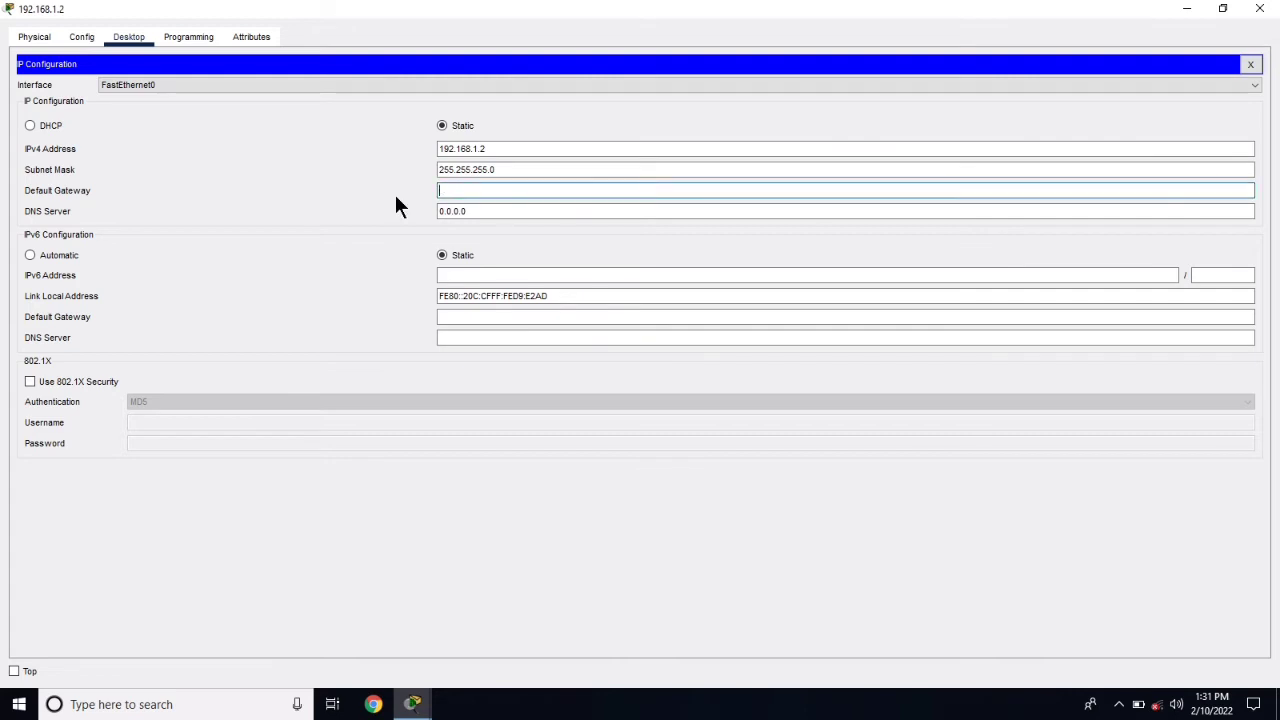
{"action": "type", "text": "192.168.1.1"}
{"action": "left_click", "coordinate": [503, 211]}
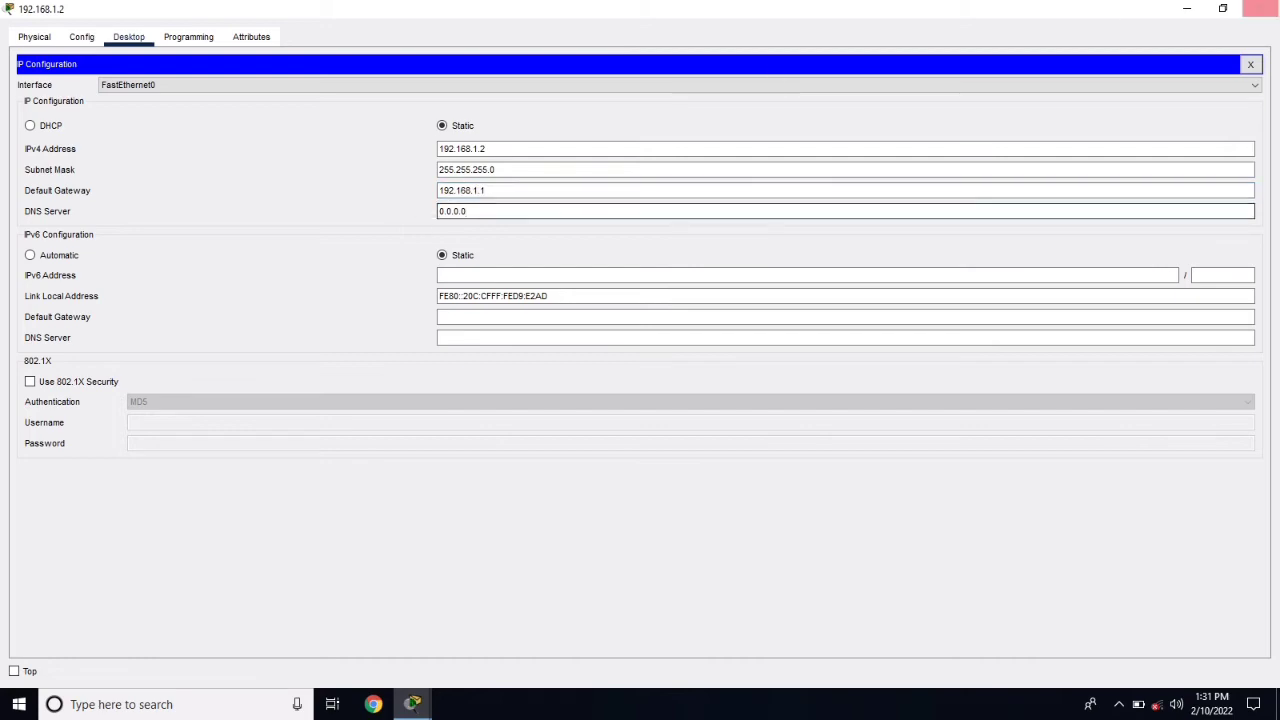
{"action": "left_click", "coordinate": [1251, 65]}
{"action": "left_click", "coordinate": [1260, 8]}
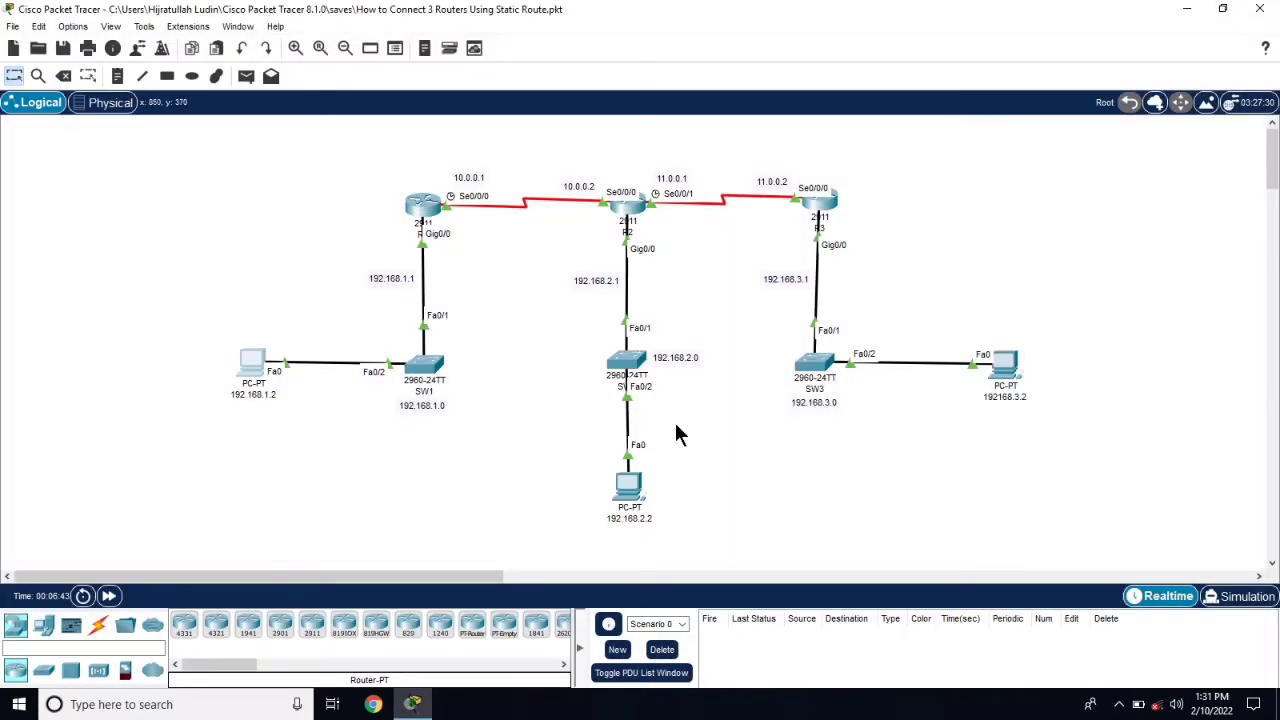
Give the PC below R2's switch the static IPv4 address 192.168.2.2 and fill in its default subnet mask
{"action": "left_click", "coordinate": [630, 486]}
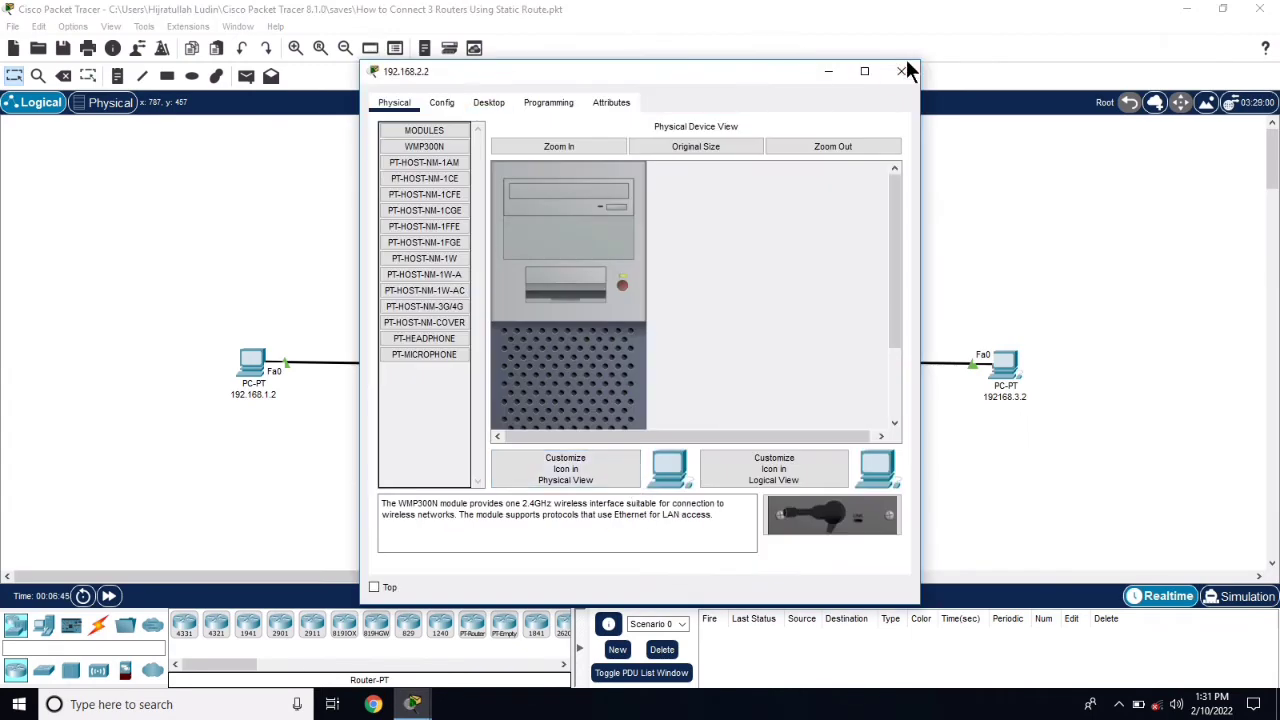
{"action": "left_click", "coordinate": [866, 71]}
{"action": "left_click", "coordinate": [135, 37]}
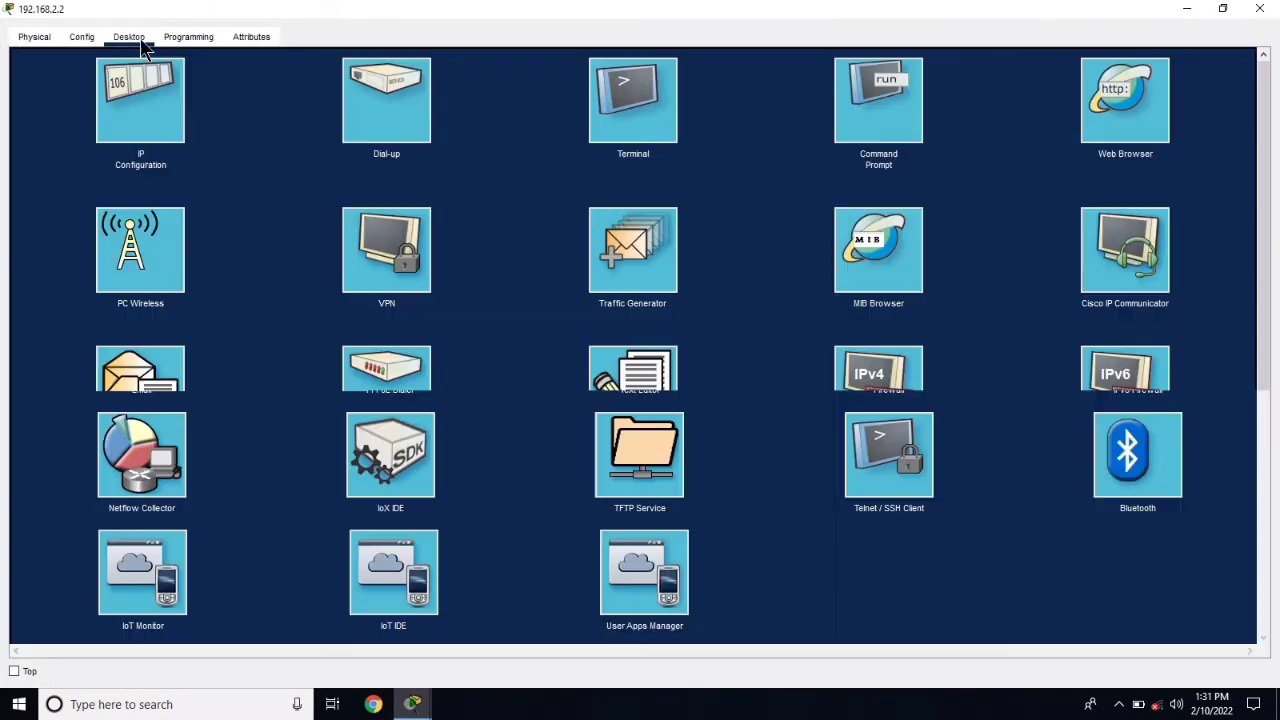
{"action": "left_click", "coordinate": [158, 95]}
{"action": "left_click", "coordinate": [494, 148]}
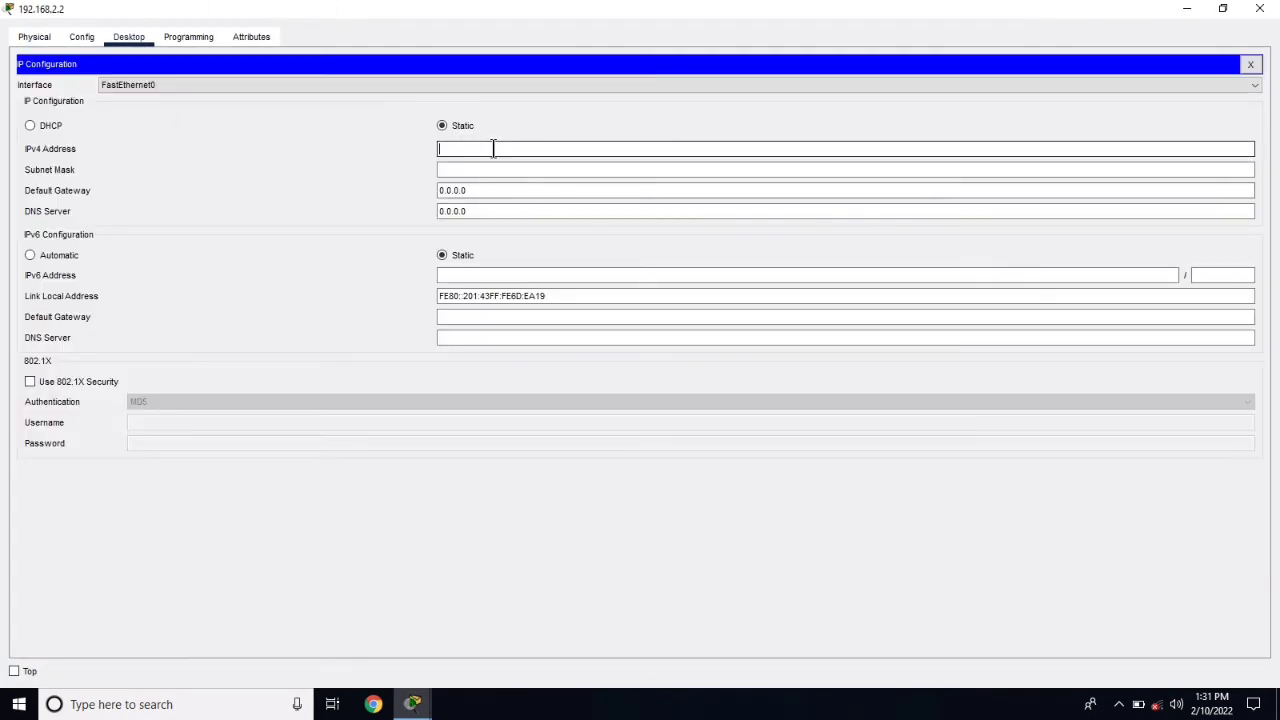
{"action": "type", "text": "192.168.2.2"}
{"action": "left_click", "coordinate": [477, 168]}
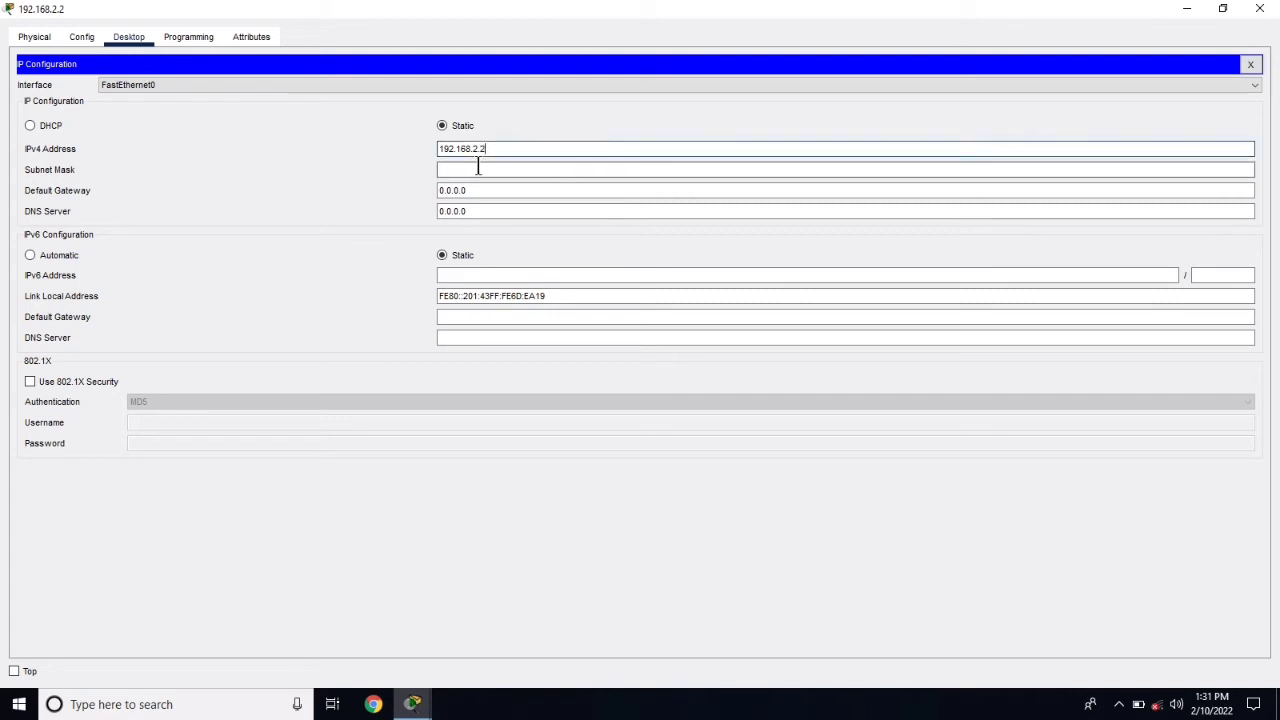
Set the default gateway of PC 192.168.2.2 to 192.168.2.1 and close its configuration window
{"action": "left_click", "coordinate": [481, 190]}
{"action": "double_click", "coordinate": [481, 193]}
{"action": "key", "text": "BackSpace"}
{"action": "key", "text": "BackSpace"}
{"action": "key", "text": "BackSpace"}
{"action": "key", "text": "BackSpace"}
{"action": "key", "text": "BackSpace"}
{"action": "key", "text": "BackSpace"}
{"action": "key", "text": "BackSpace"}
{"action": "type", "text": "192"}
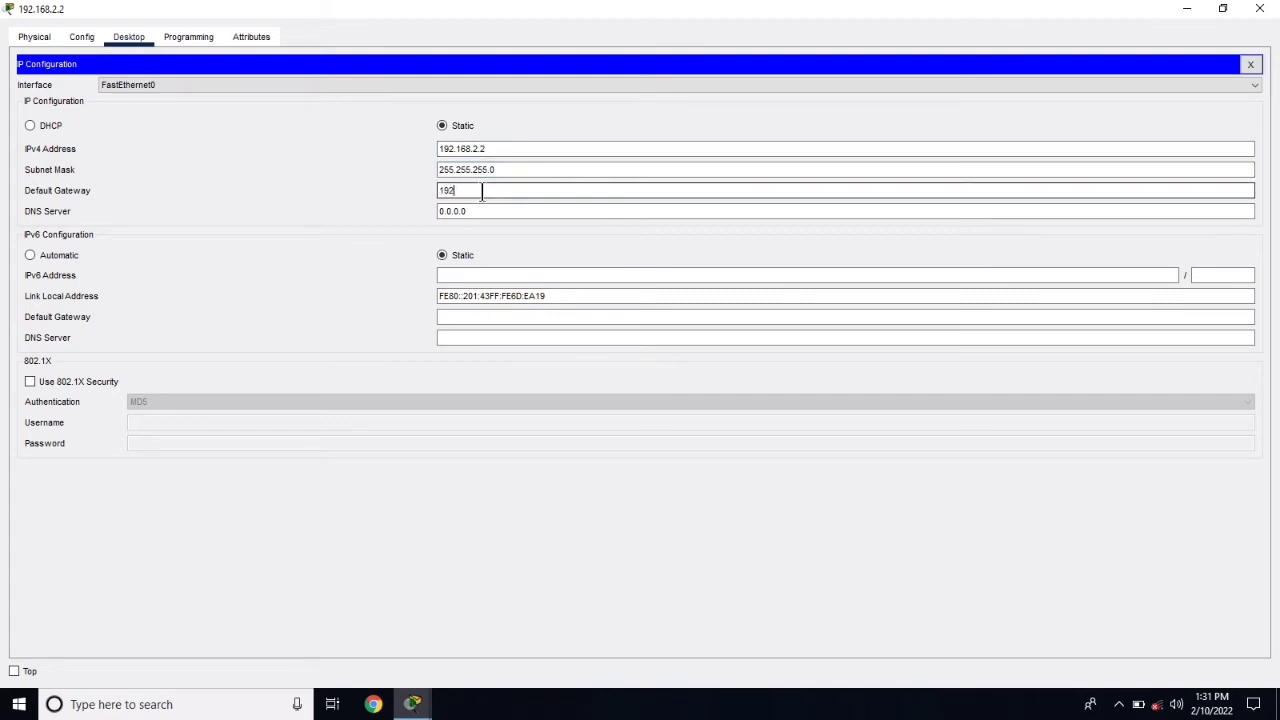
{"action": "type", "text": ".168.2.1"}
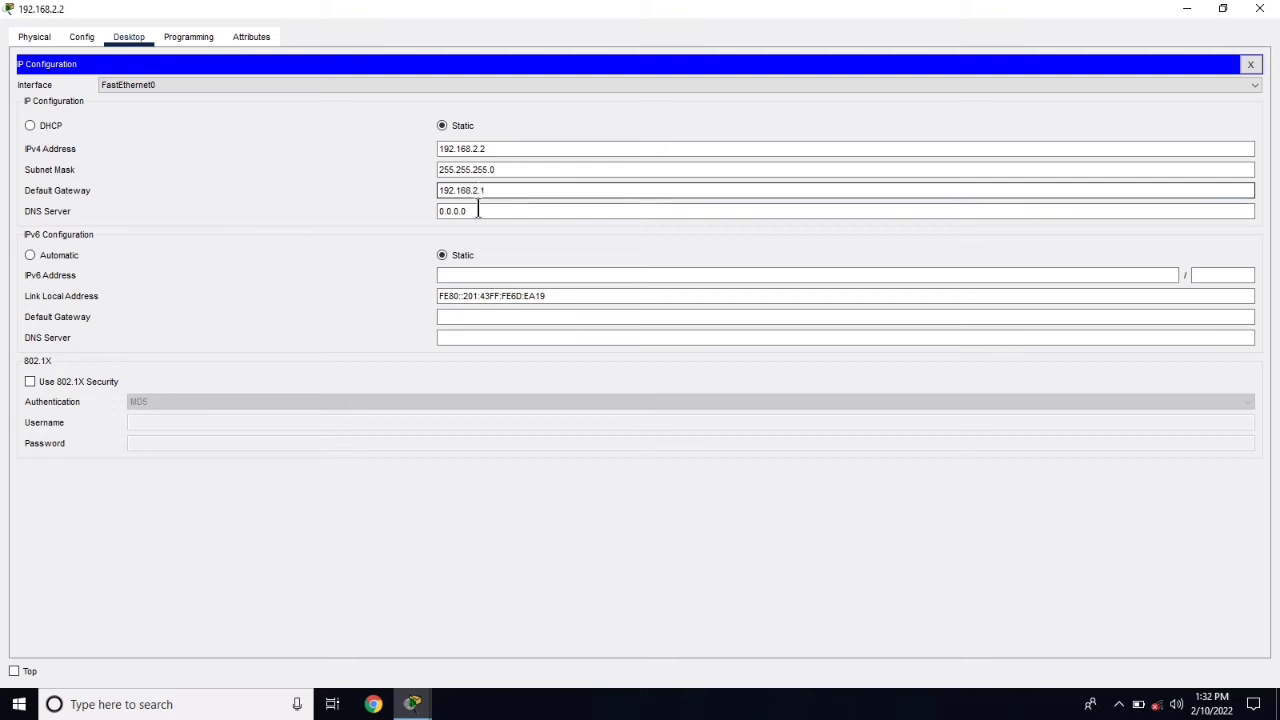
{"action": "left_click", "coordinate": [1249, 67]}
{"action": "left_click", "coordinate": [1259, 8]}
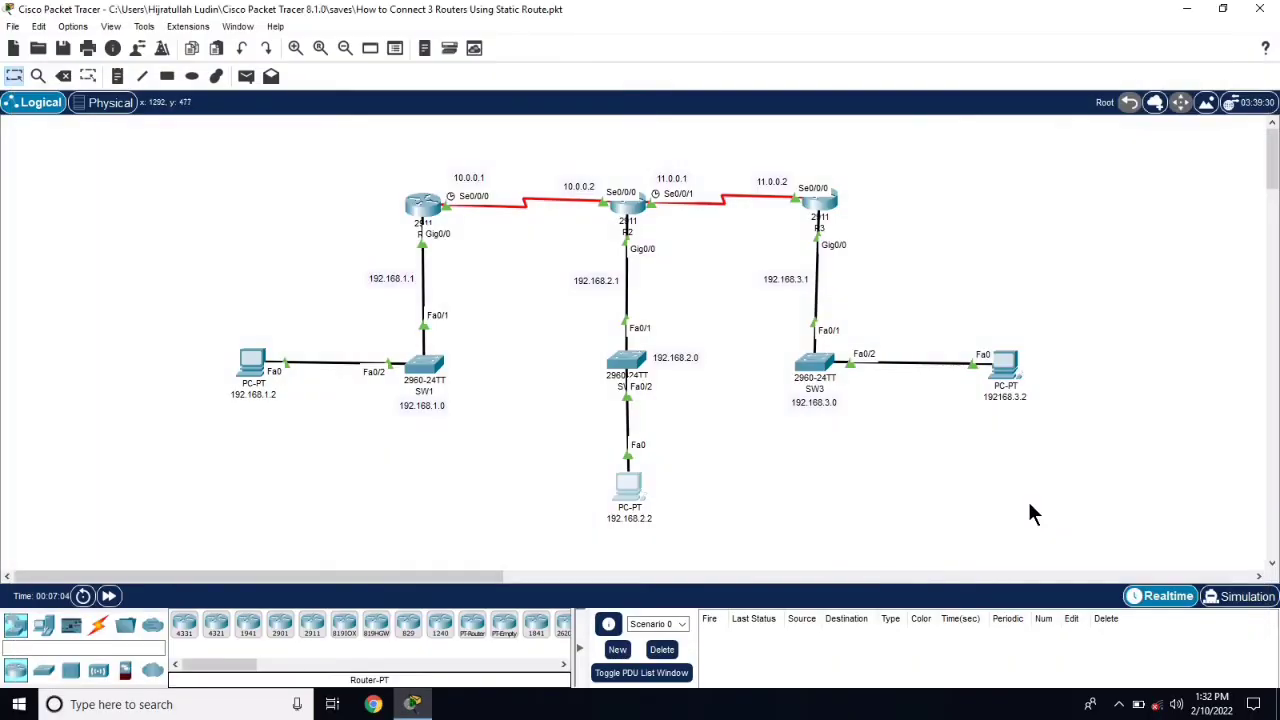
Give the PC connected to SW3 the static IPv4 address 192.168.3.2 with subnet mask 255.255.255.0
{"action": "left_click", "coordinate": [1010, 365]}
{"action": "left_click", "coordinate": [489, 102]}
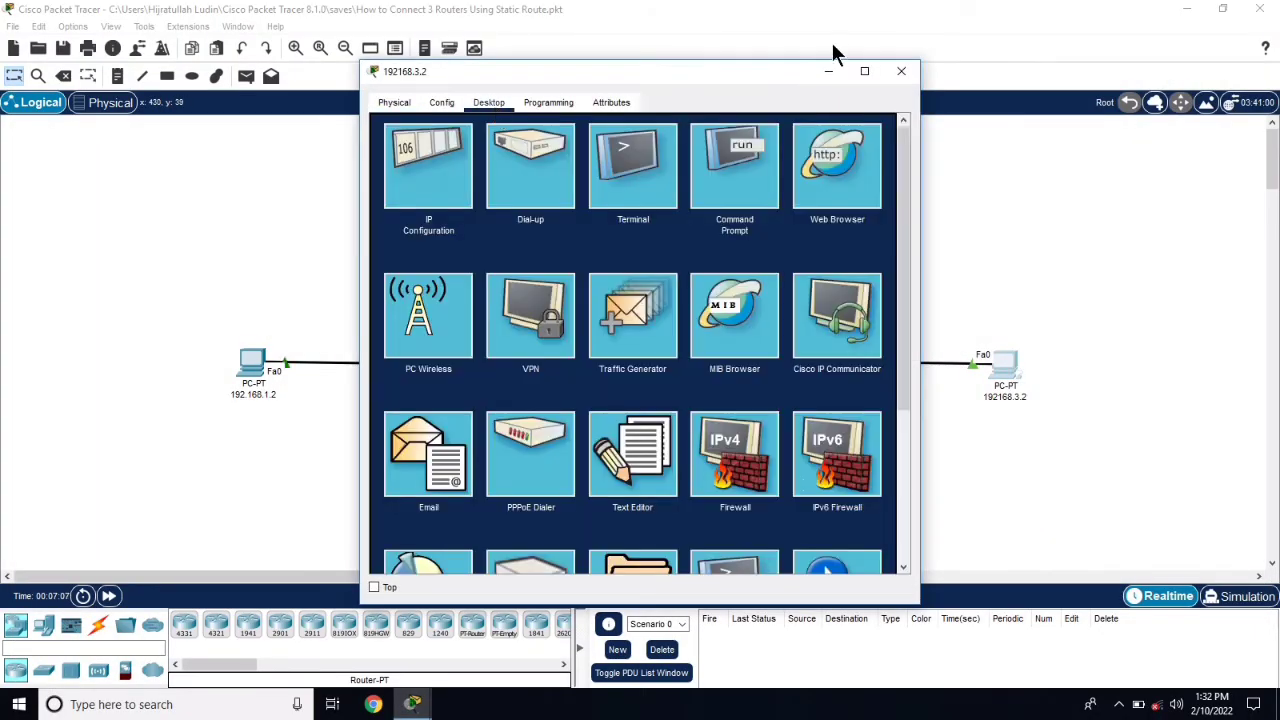
{"action": "left_click", "coordinate": [864, 71]}
{"action": "left_click", "coordinate": [134, 120]}
{"action": "left_click", "coordinate": [451, 149]}
{"action": "type", "text": "192.168.2."}
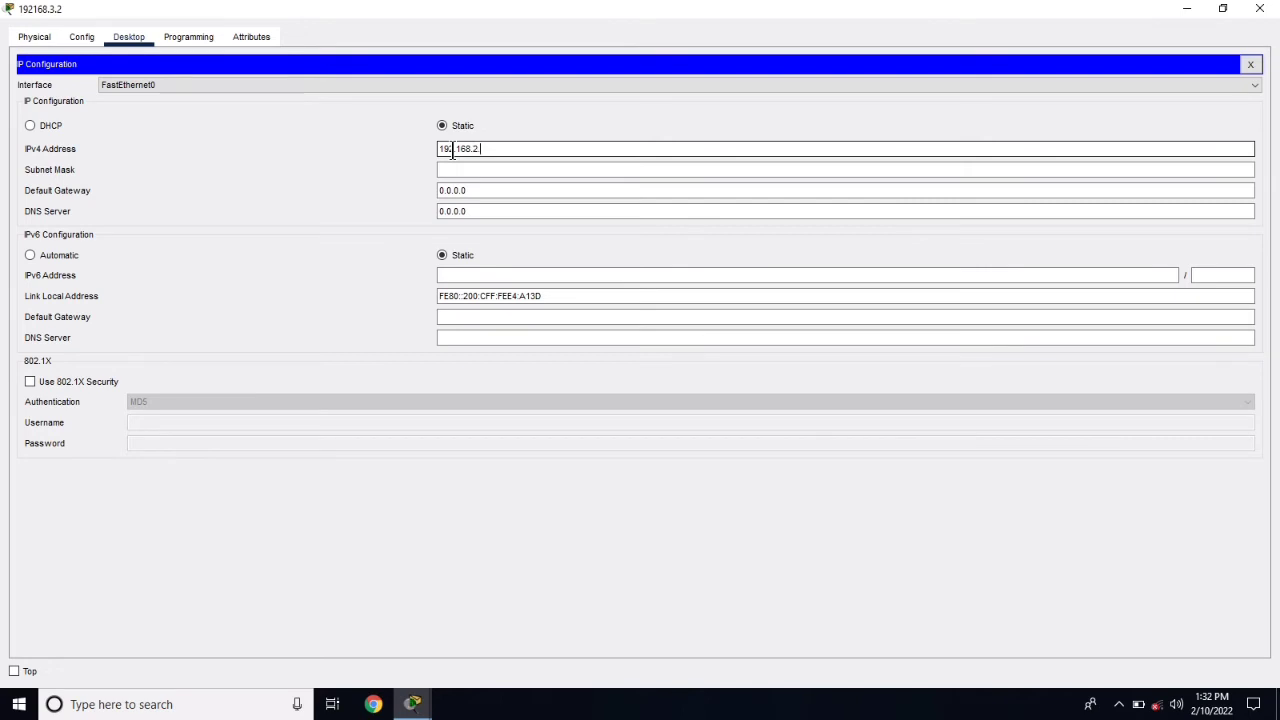
{"action": "key", "text": "BackSpace"}
{"action": "type", "text": "3.2"}
{"action": "left_click", "coordinate": [457, 170]}
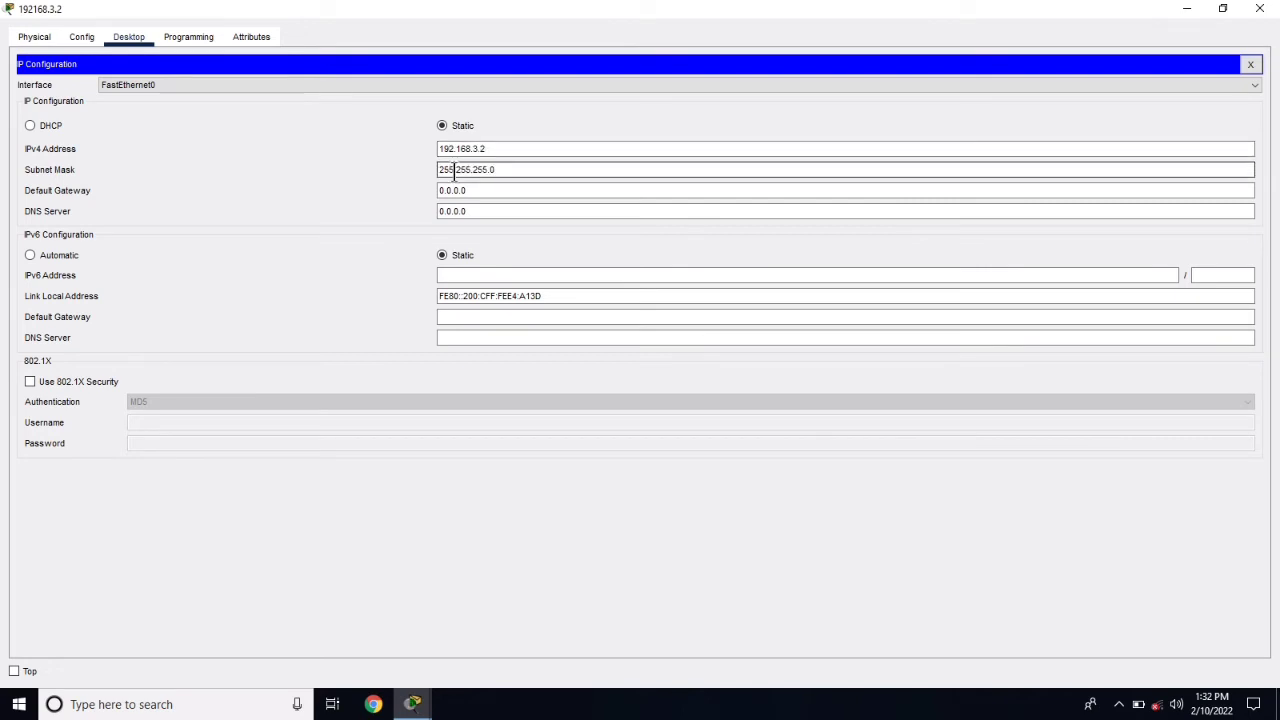
Set the default gateway of the PC connected to SW3 to 192.168.3.1 and close its configuration window
{"action": "left_click", "coordinate": [496, 190]}
{"action": "key", "text": "BackSpace"}
{"action": "key", "text": "BackSpace"}
{"action": "key", "text": "BackSpace"}
{"action": "key", "text": "BackSpace"}
{"action": "key", "text": "BackSpace"}
{"action": "key", "text": "BackSpace"}
{"action": "key", "text": "BackSpace"}
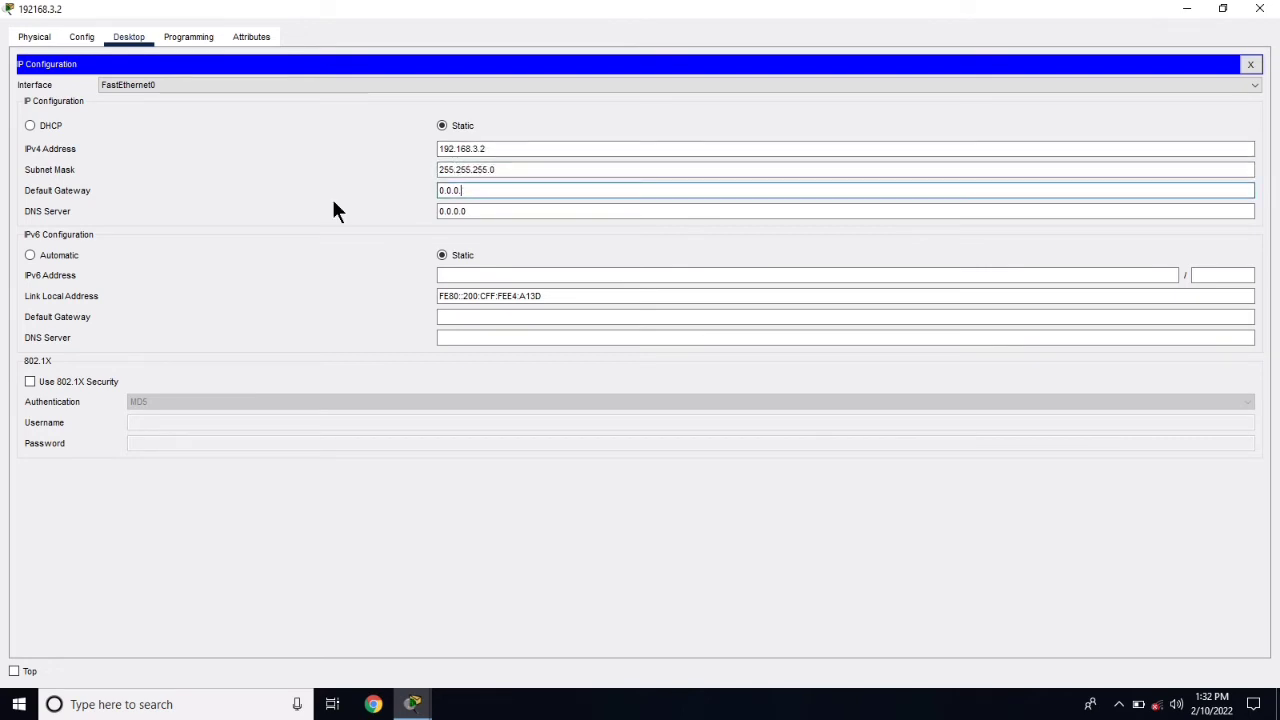
{"action": "type", "text": "192.168.3.1"}
{"action": "left_click", "coordinate": [529, 211]}
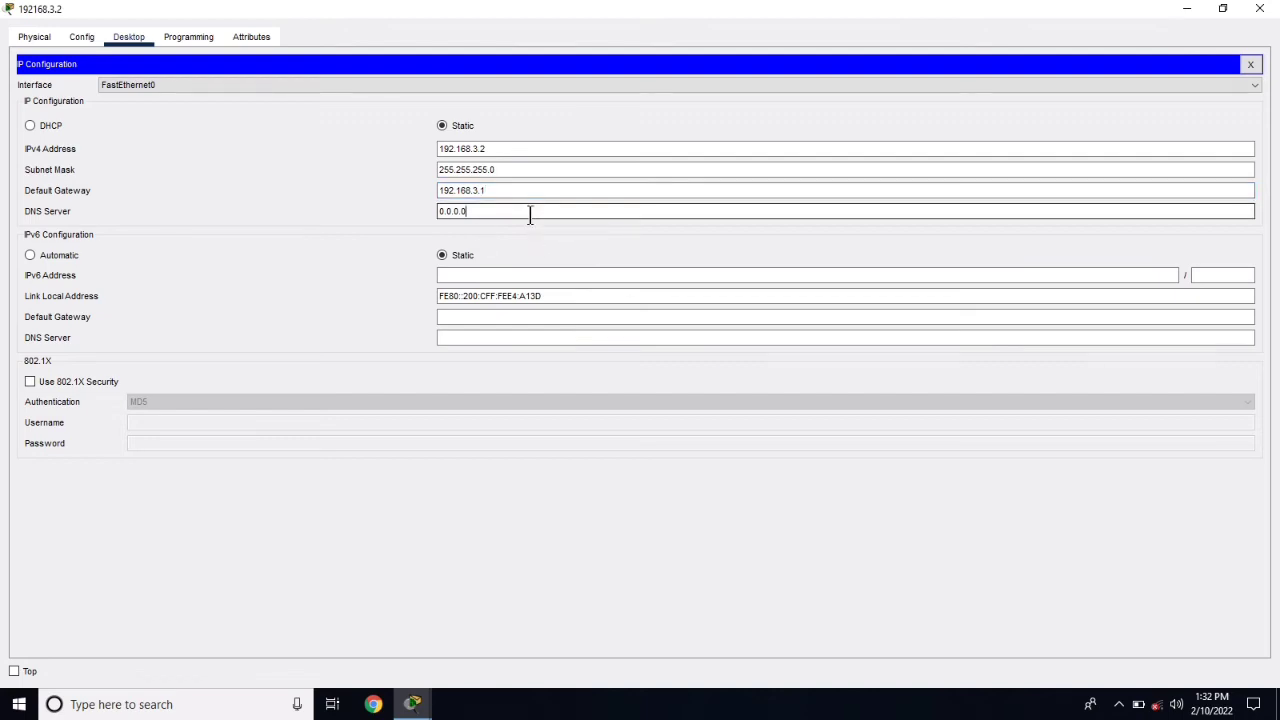
{"action": "left_click", "coordinate": [1250, 64]}
{"action": "left_click", "coordinate": [1259, 9]}
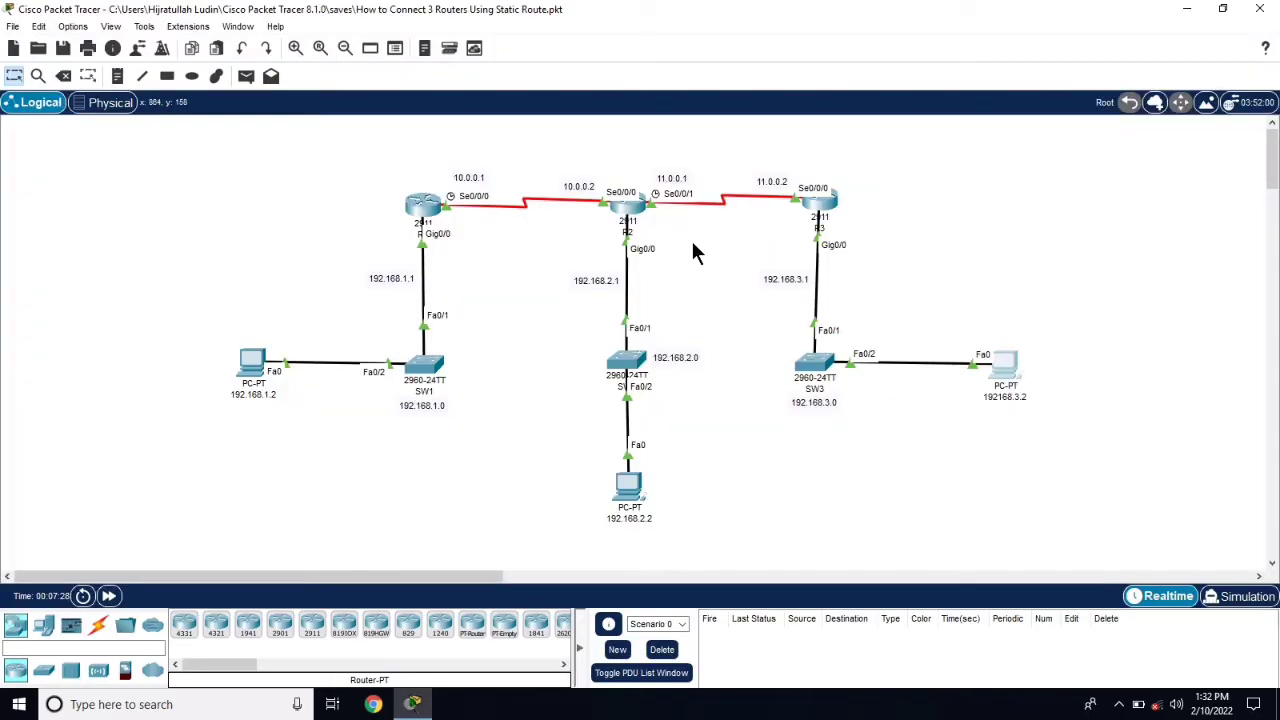
{"action": "left_click", "coordinate": [428, 208]}
{"action": "left_click", "coordinate": [901, 71]}
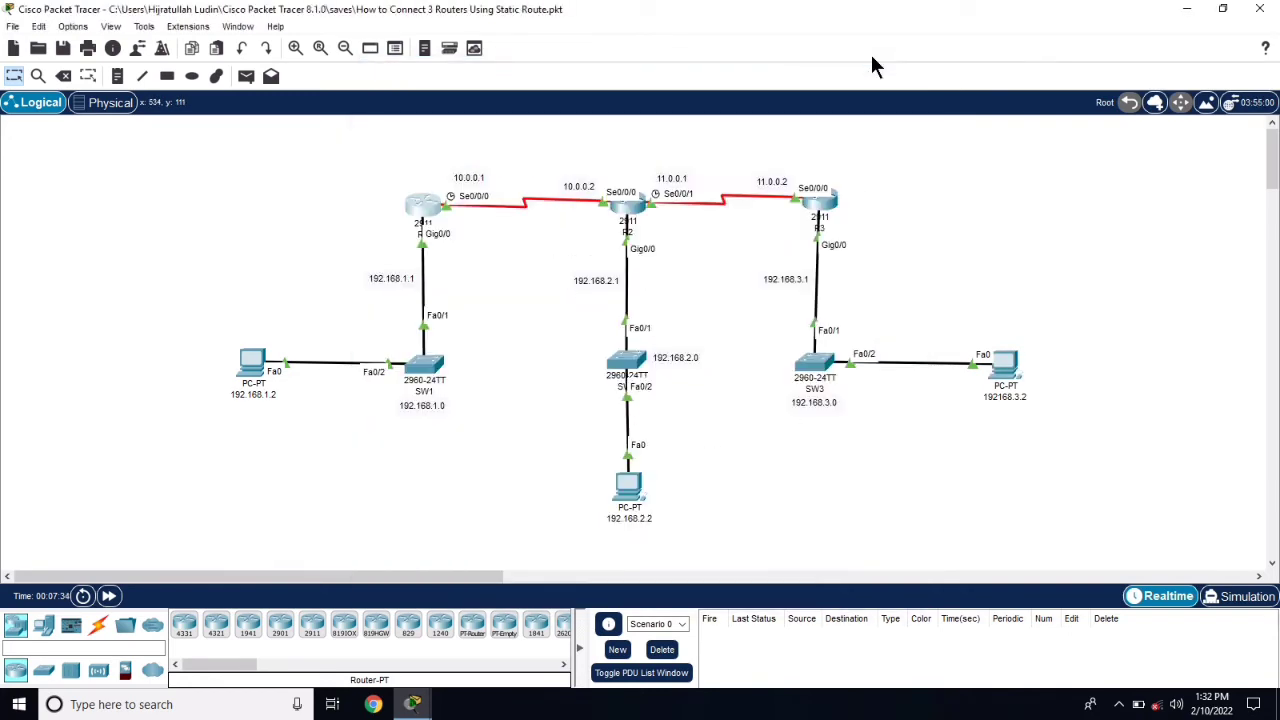
{"action": "mouse_move", "coordinate": [410, 708]}
{"action": "left_click", "coordinate": [465, 647]}
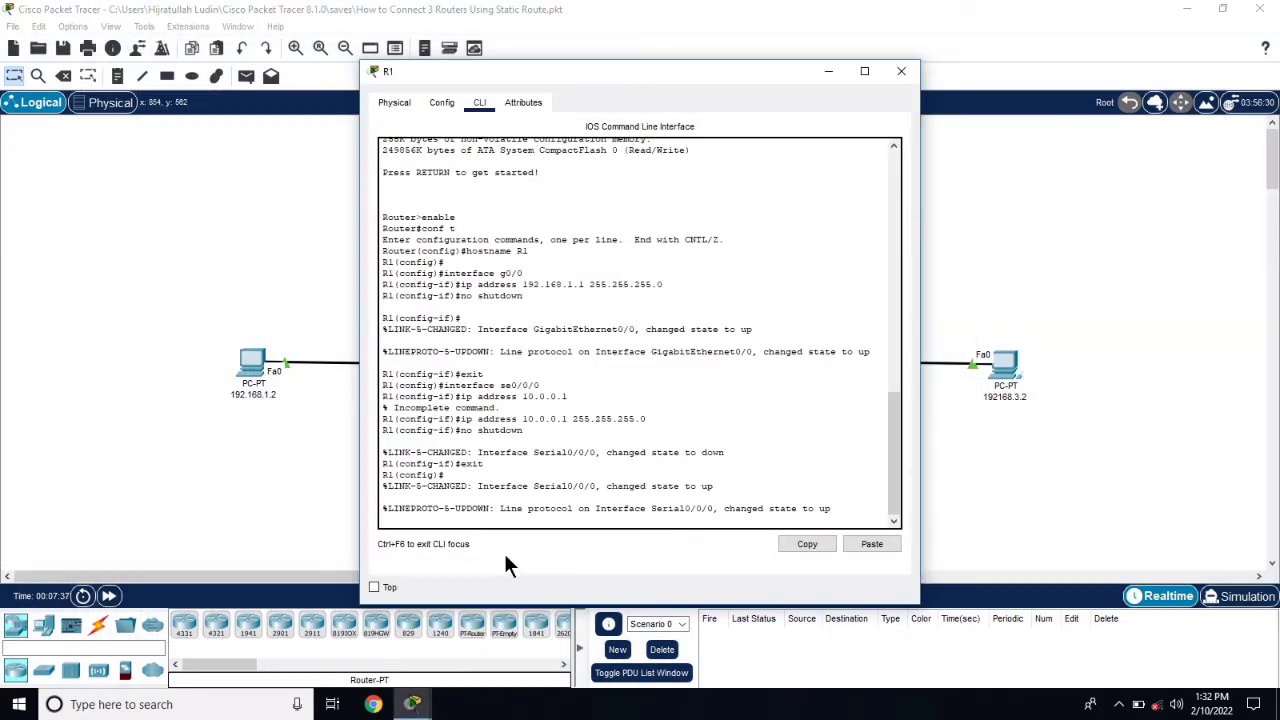
{"action": "left_click", "coordinate": [901, 71]}
In R1's command line, add a static route to 192.168.2.0 with mask 255.255.255.0 through next hop 10.0.0.2
{"action": "mouse_move", "coordinate": [413, 706]}
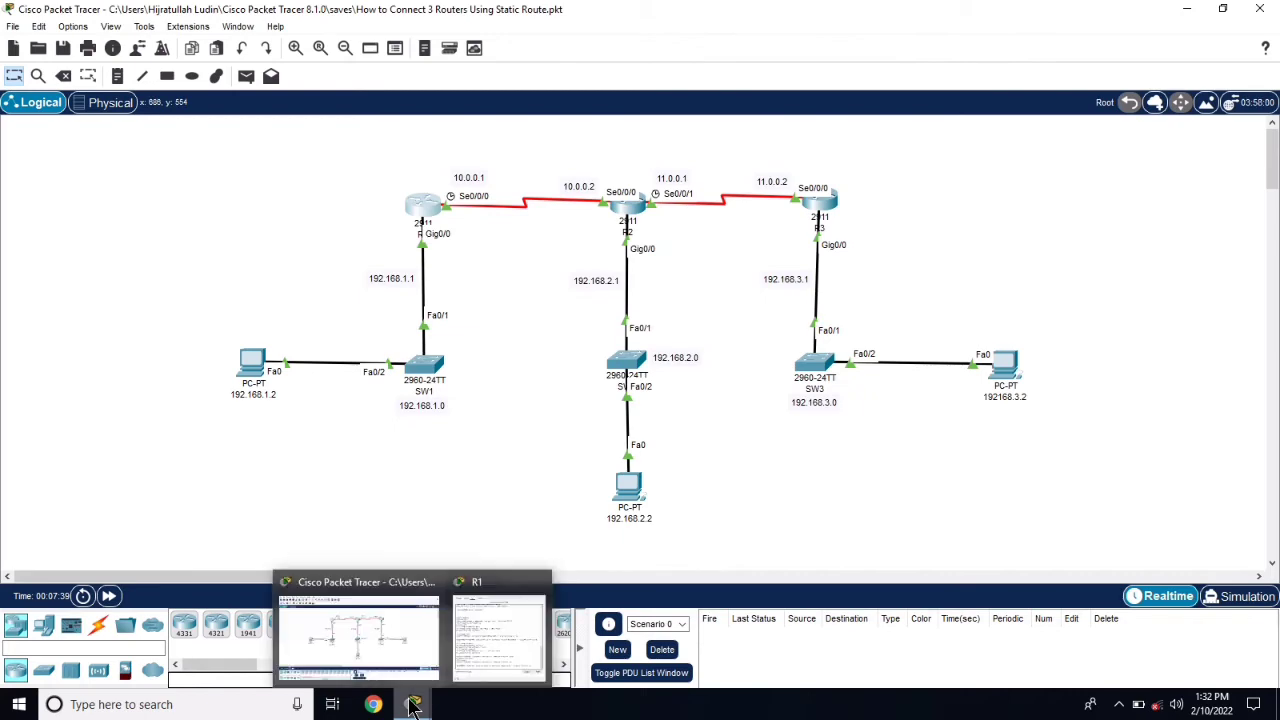
{"action": "left_click", "coordinate": [471, 643]}
{"action": "left_click", "coordinate": [862, 71]}
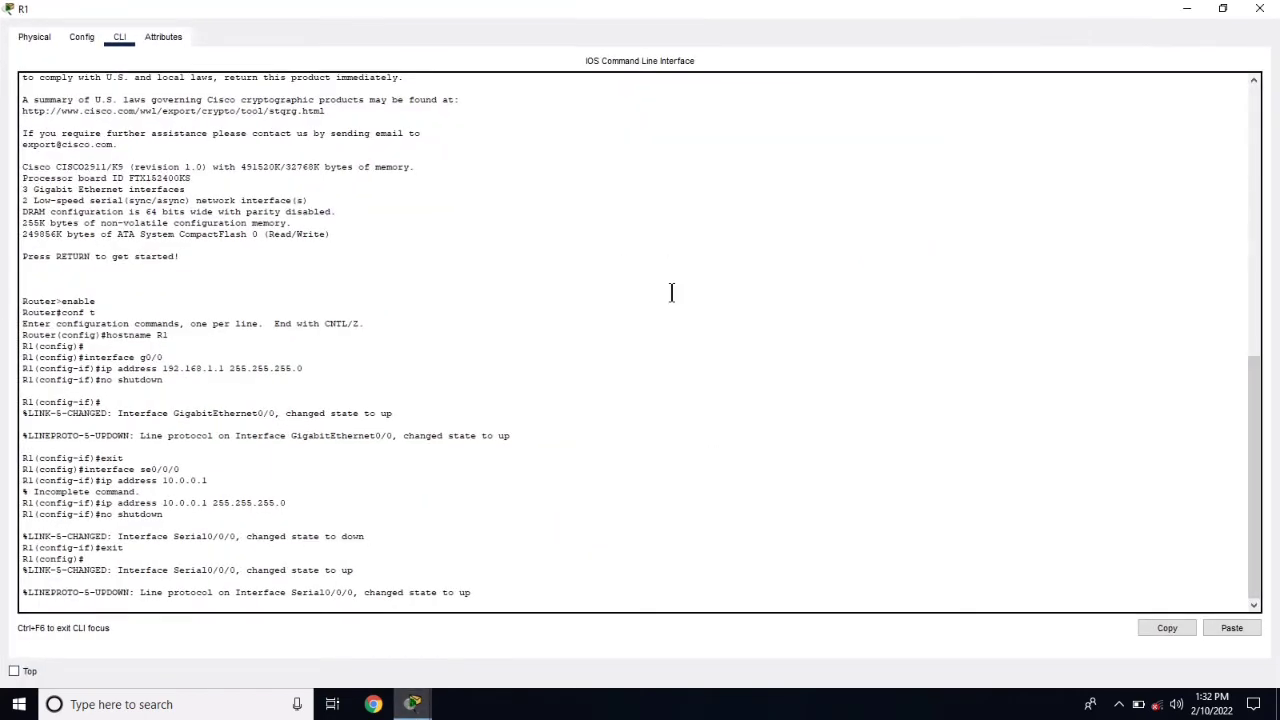
{"action": "key", "text": "Return"}
{"action": "type", "text": "ip route"}
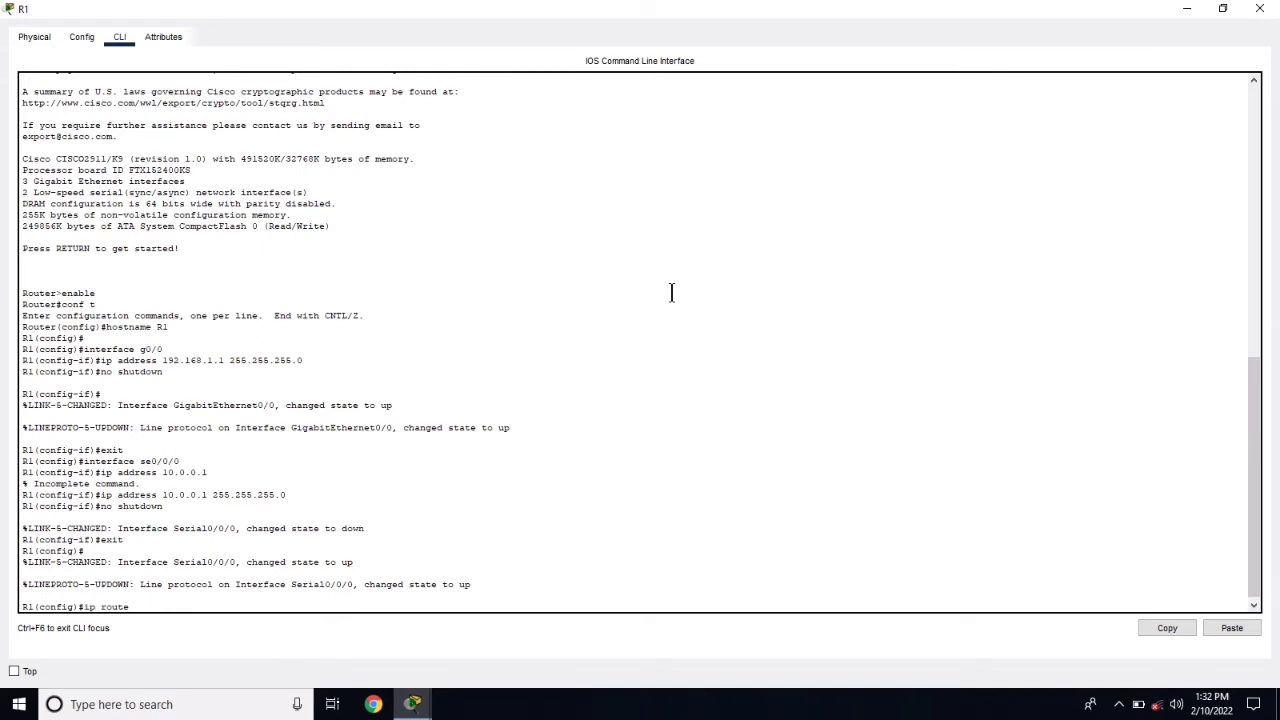
{"action": "type", "text": " 192.168.2.0 255.255.255."}
{"action": "type", "text": "0 10.0.0.2"}
{"action": "key", "text": "Return"}
Add a static route on R1 to 192.168.3.0 with mask 255.255.255.0 through next hop 10.0.0.2
{"action": "type", "text": "ip route "}
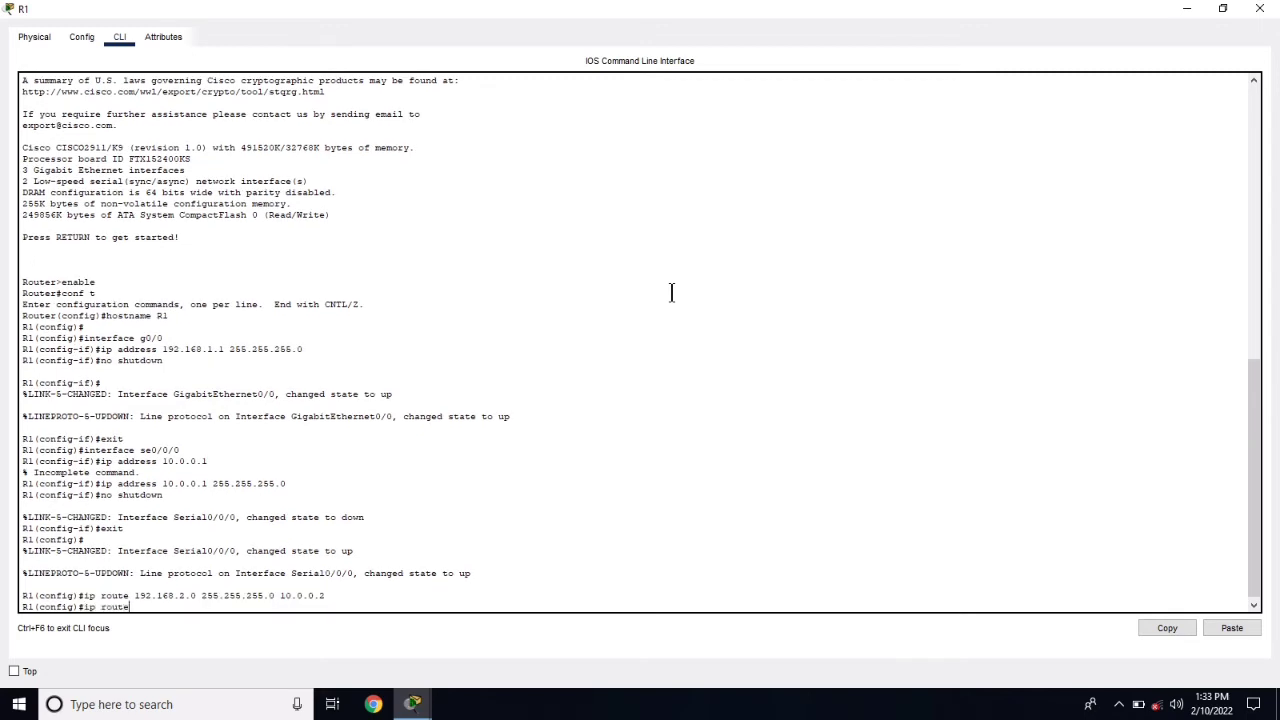
{"action": "type", "text": "192.168.3.0 255.255.255.0 10.0.0.2"}
{"action": "key", "text": "Return"}
Add a static route on R1 to 11.0.0.0 with mask 255.255.255.0 through 10.0.0.2 and close R1's window
{"action": "type", "text": "ip route 11.0.0.0 255.255.255.0 10.0"}
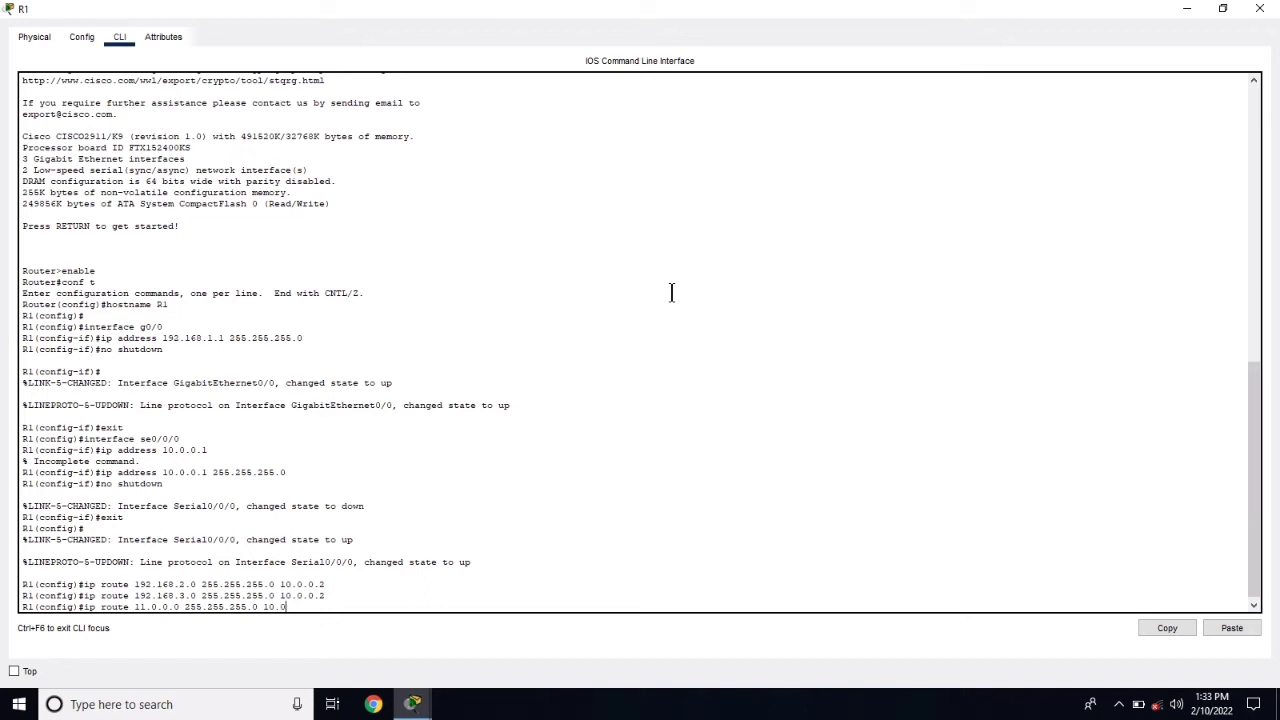
{"action": "type", "text": ".0.2"}
{"action": "key", "text": "BackSpace"}
{"action": "key", "text": "Return"}
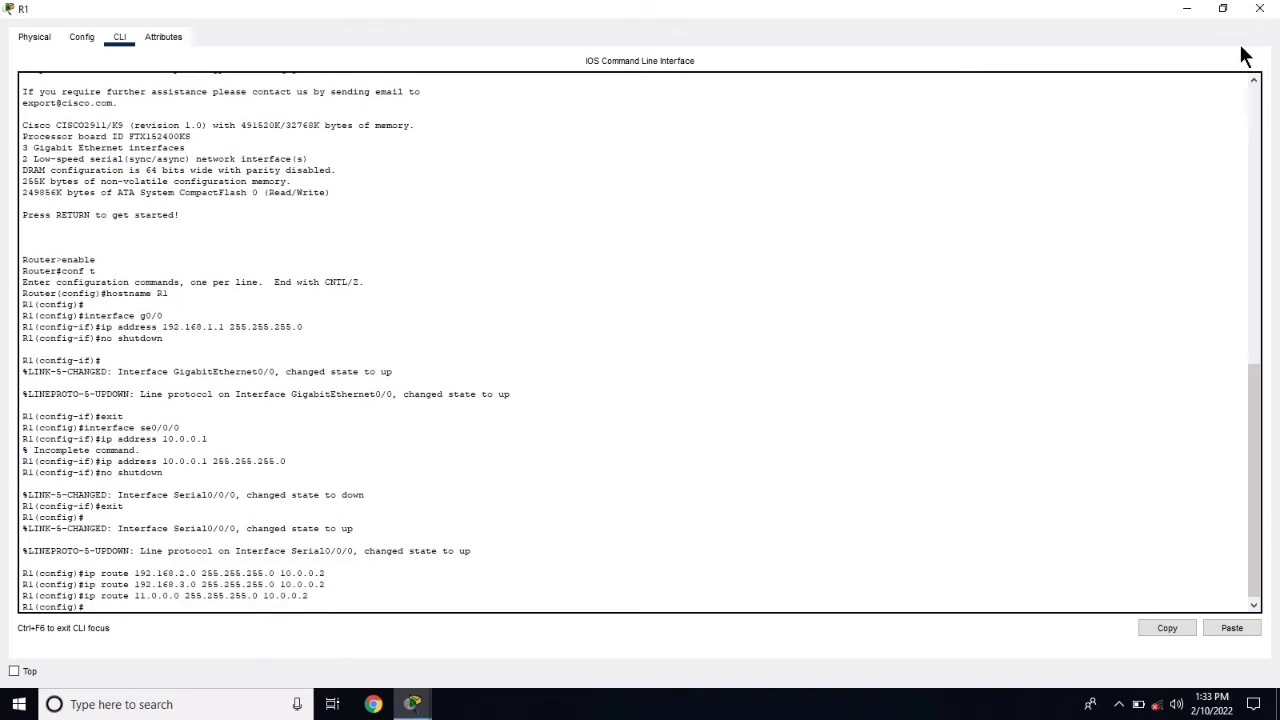
{"action": "left_click", "coordinate": [1260, 10]}
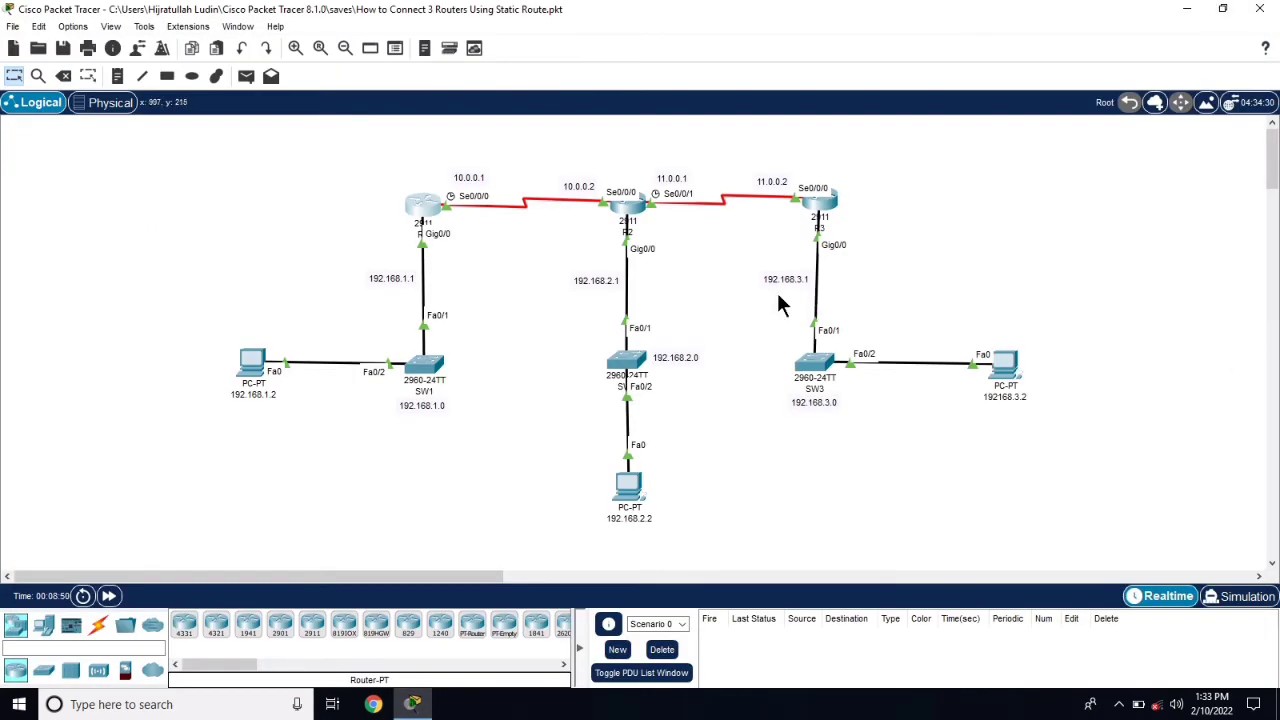
In R2's command line, add a static route to 192.168.1.0 with mask 255.255.255.0 through next hop 10.0.0.1
{"action": "left_click", "coordinate": [636, 204]}
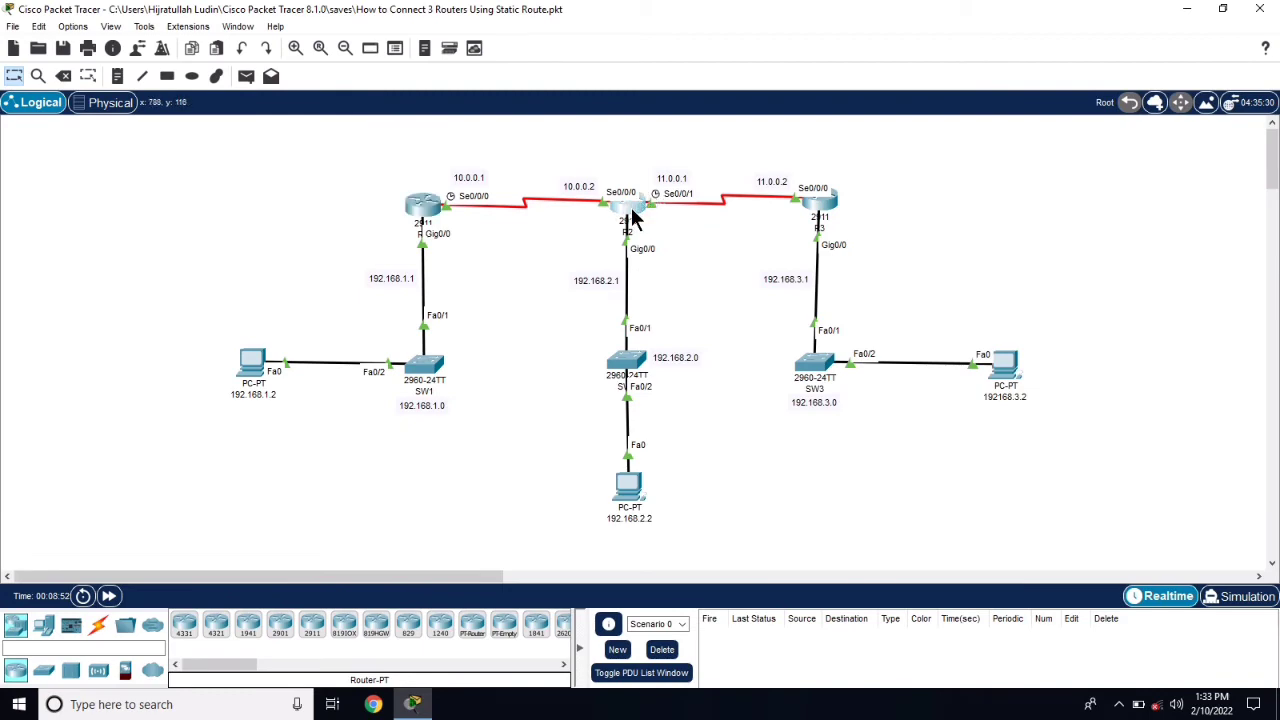
{"action": "left_click", "coordinate": [860, 75]}
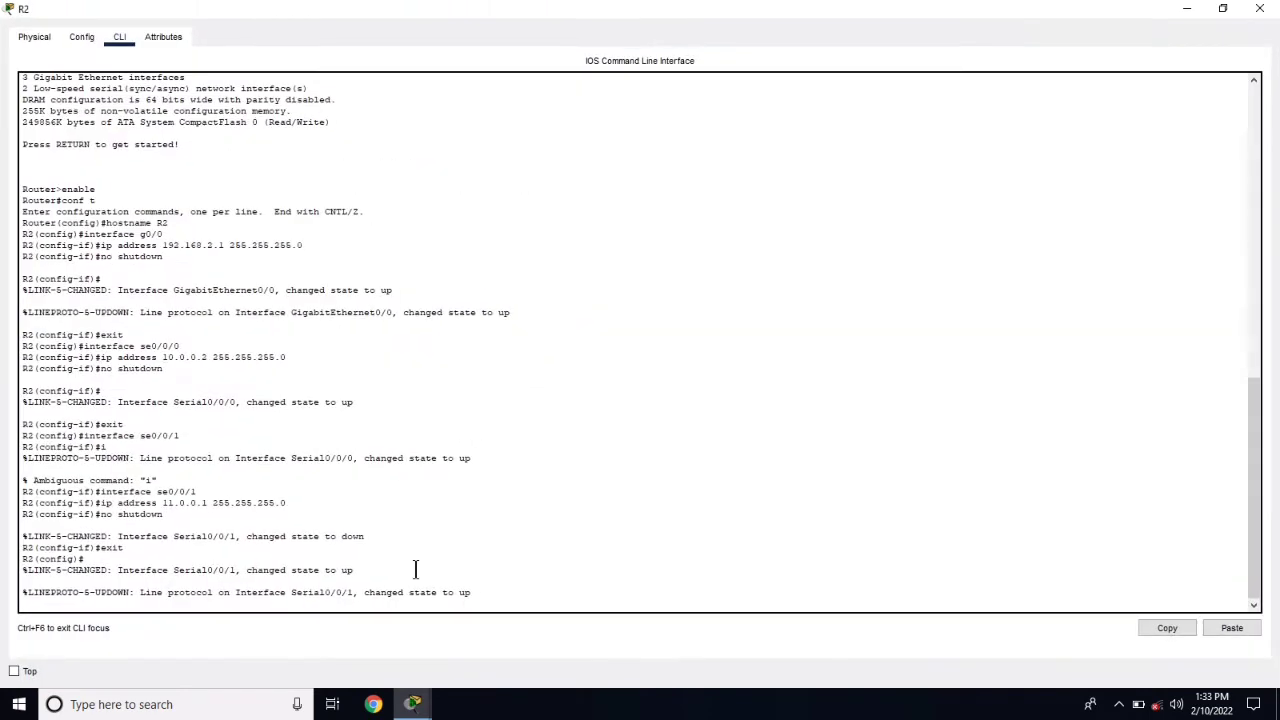
{"action": "key", "text": "Return"}
{"action": "type", "text": "ip route"}
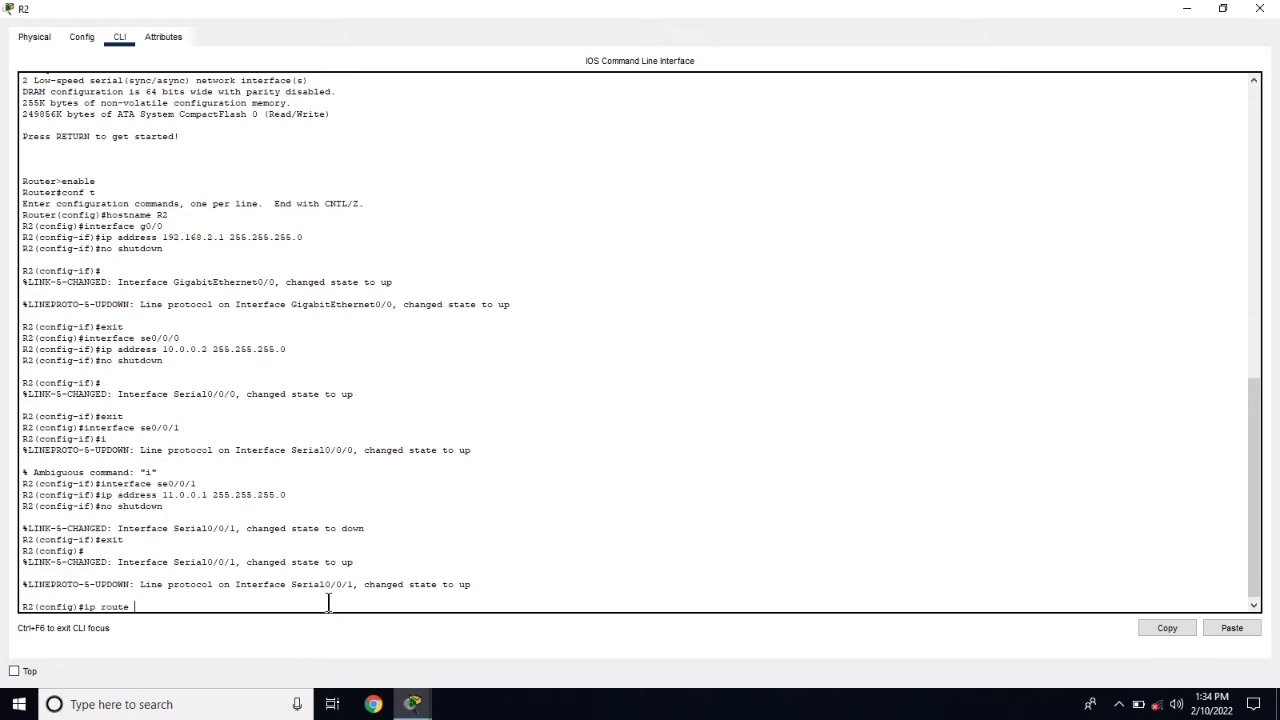
{"action": "type", "text": " 192.168.1.0 255.255.255.0 10.0.0.1"}
{"action": "key", "text": "Return"}
Add a static route on R2 to SW3's network with mask 255.255.255.0 through R3's serial address, and close R2's window
{"action": "type", "text": "ip route"}
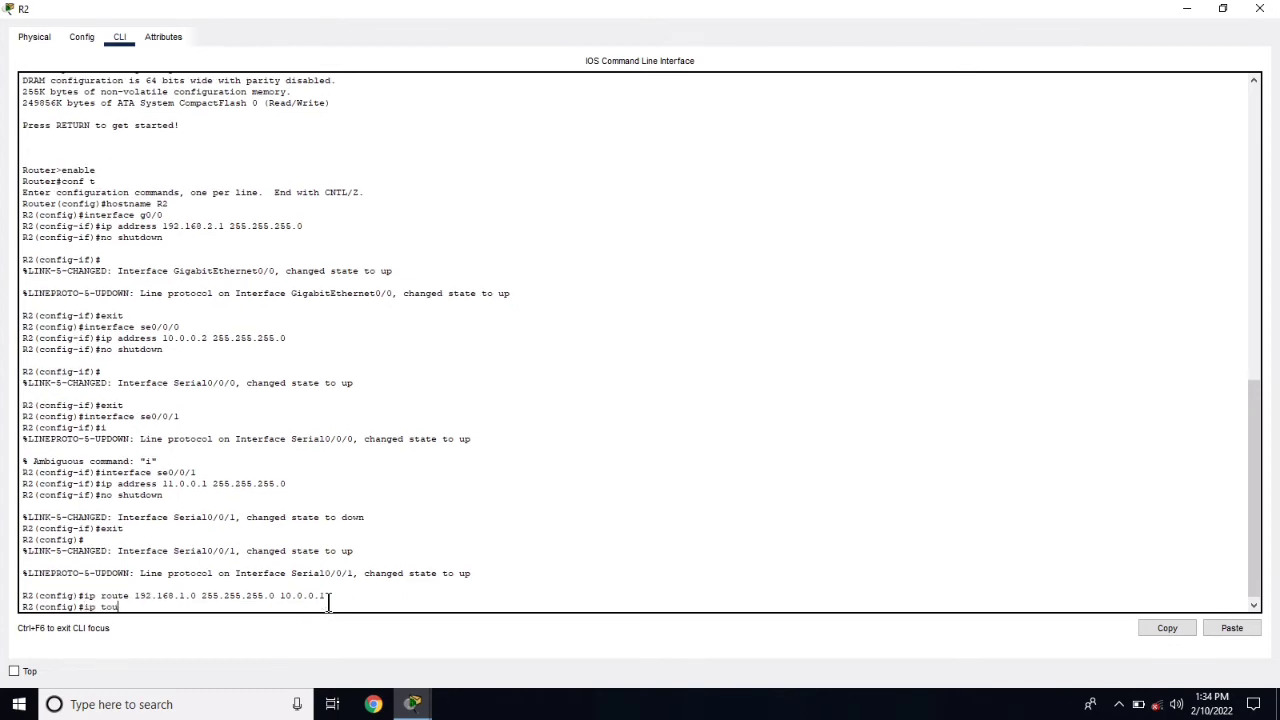
{"action": "type", "text": " 192.168.30.0 255.255.255.0 11.0.0."}
{"action": "key", "text": "Return"}
{"action": "left_click", "coordinate": [1259, 8]}
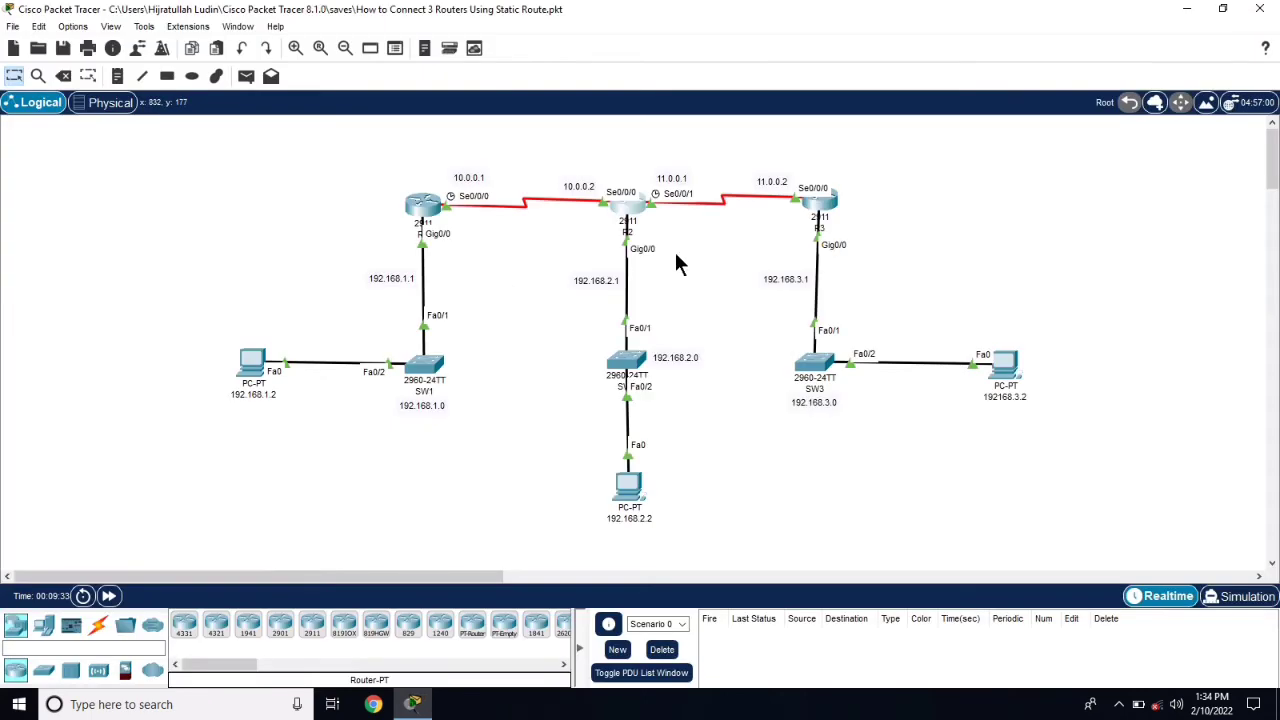
In R3's command line, add a static route to 192.168.1.0 with mask 255.255.255.0 through next hop 11.0.0.1
{"action": "left_click", "coordinate": [821, 206]}
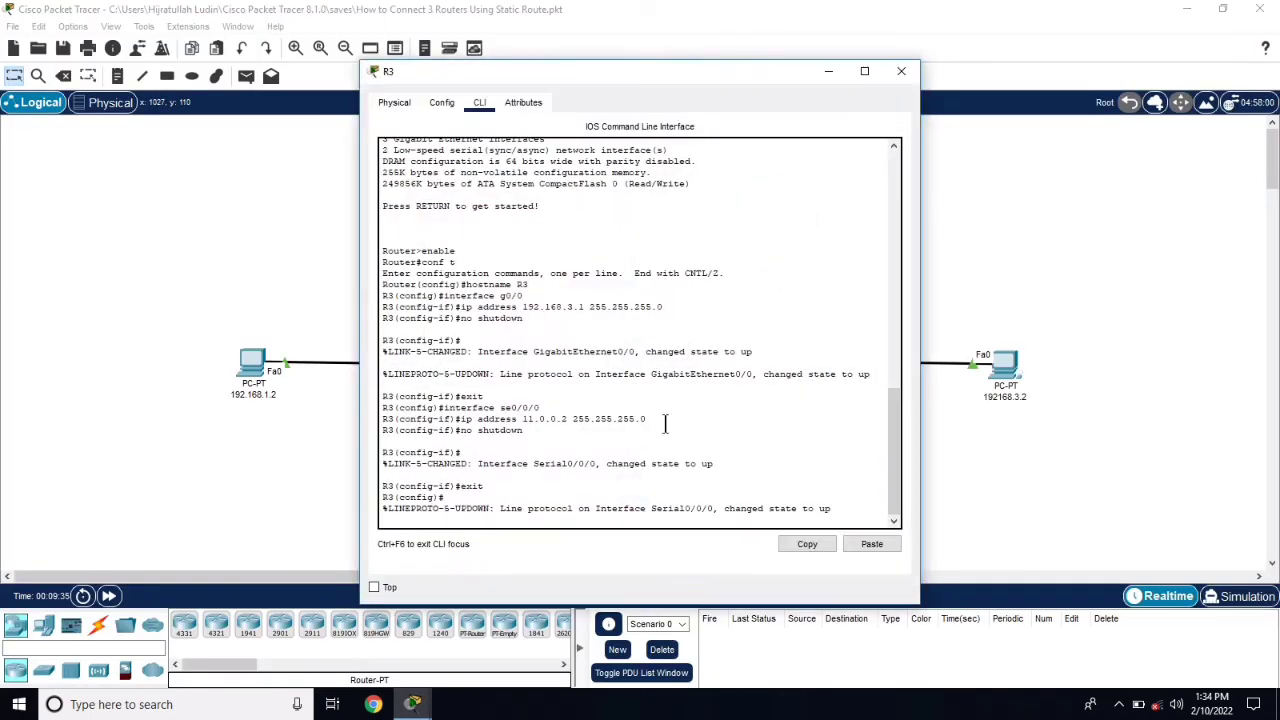
{"action": "left_click", "coordinate": [864, 71]}
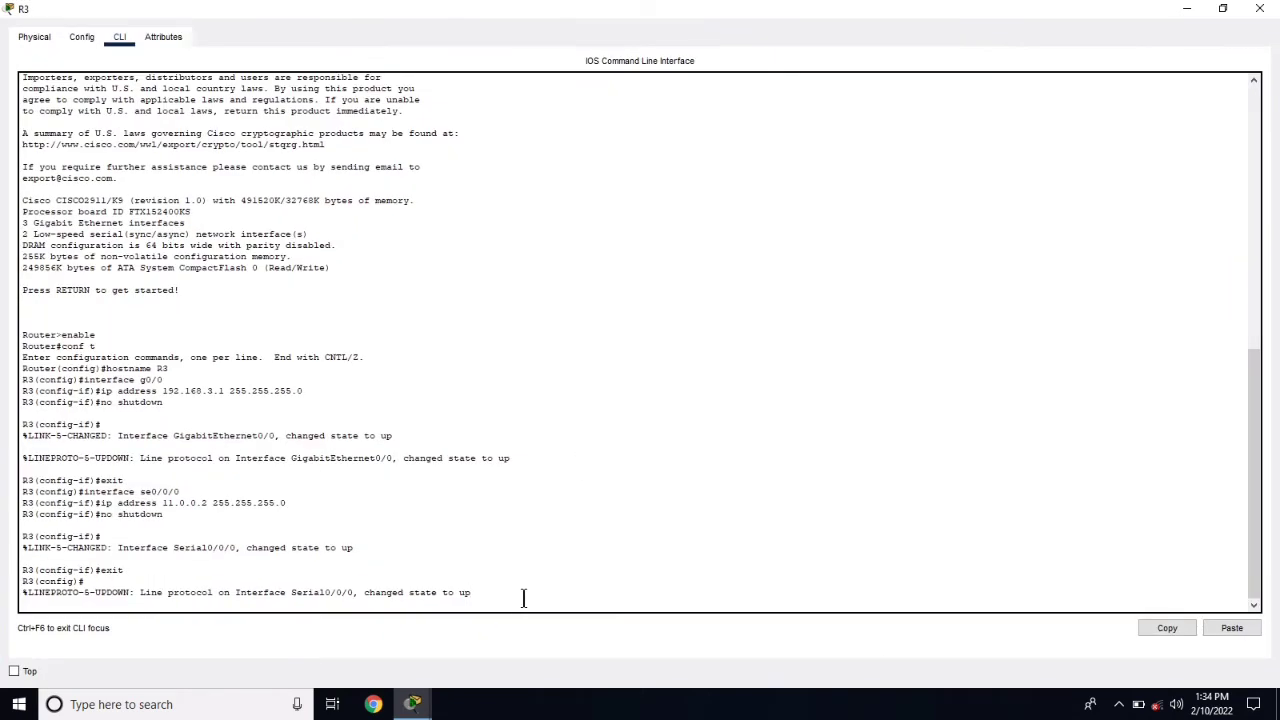
{"action": "key", "text": "Return"}
{"action": "type", "text": "ip rout"}
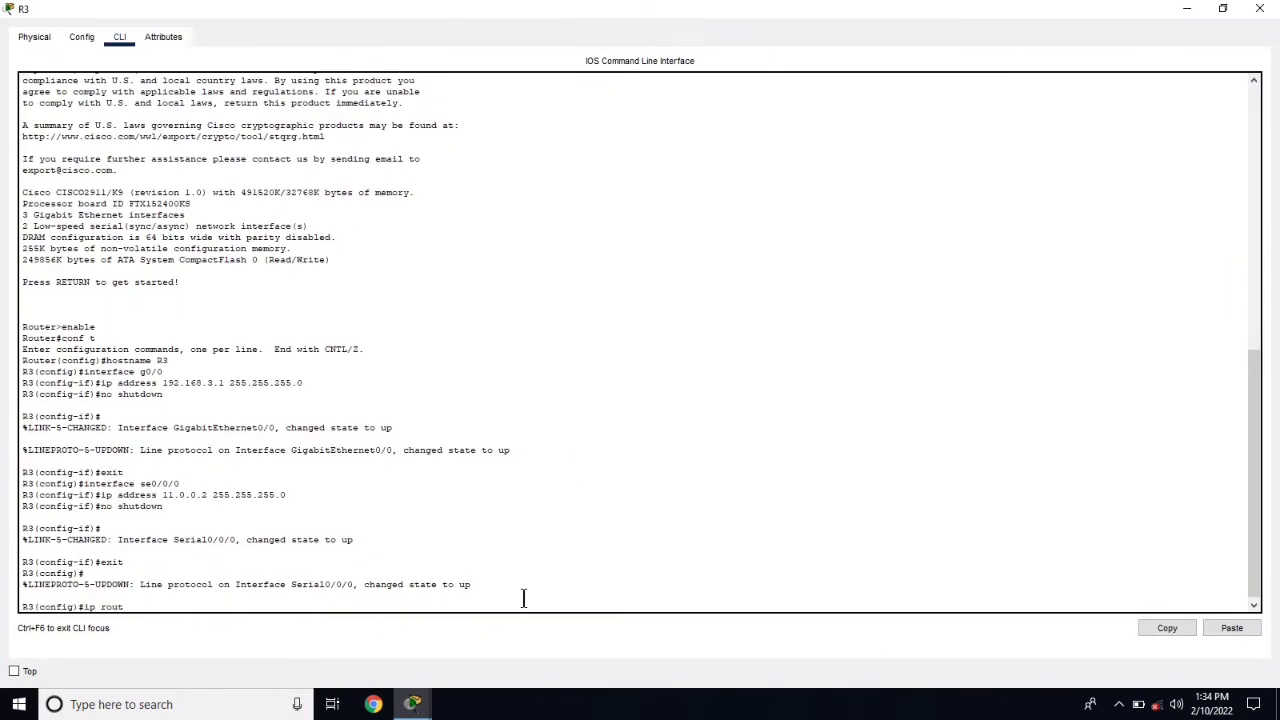
{"action": "type", "text": "e 192.168.1.0 255.255.255.0 11.0.0.1"}
{"action": "key", "text": "Return"}
Add a static route on R3 to 192.168.2.0 with mask 255.255.255.0 through next hop 11.0.0.1
{"action": "type", "text": "ip route 192.16"}
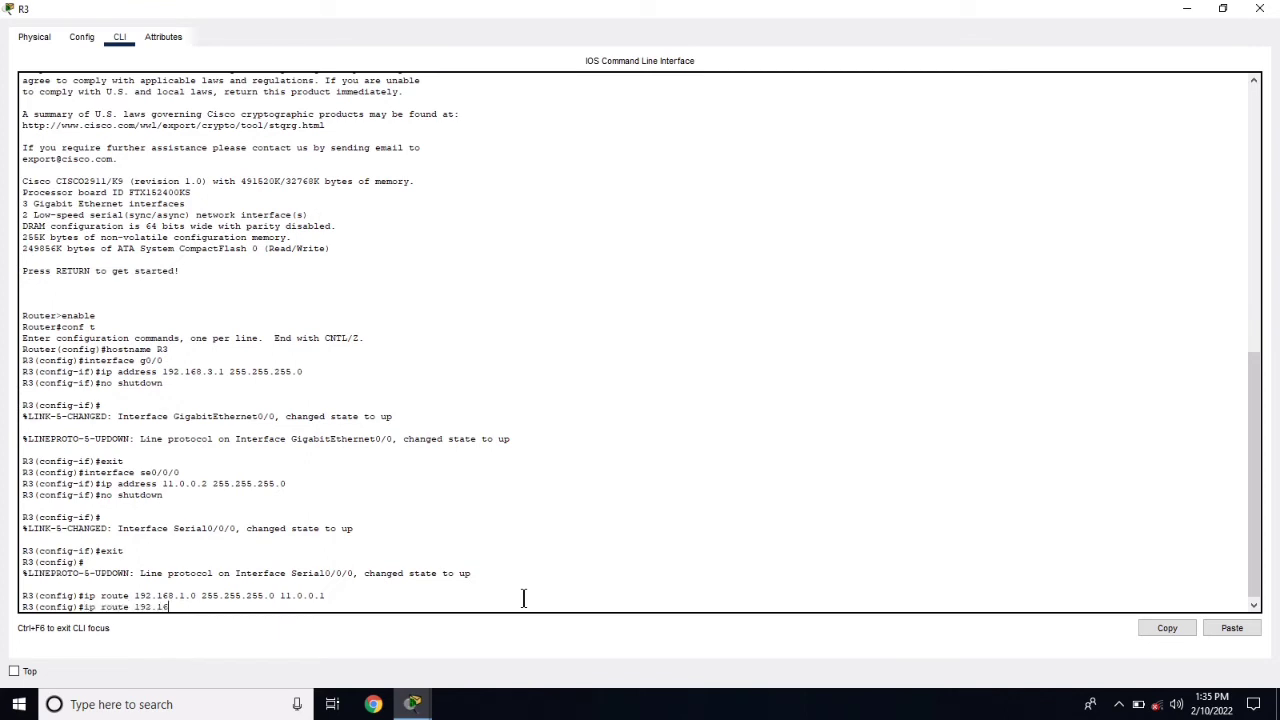
{"action": "type", "text": "8.2.0 255.255.255.0 11.0.0.0"}
{"action": "key", "text": "BackSpace"}
{"action": "type", "text": "1"}
{"action": "key", "text": "Return"}
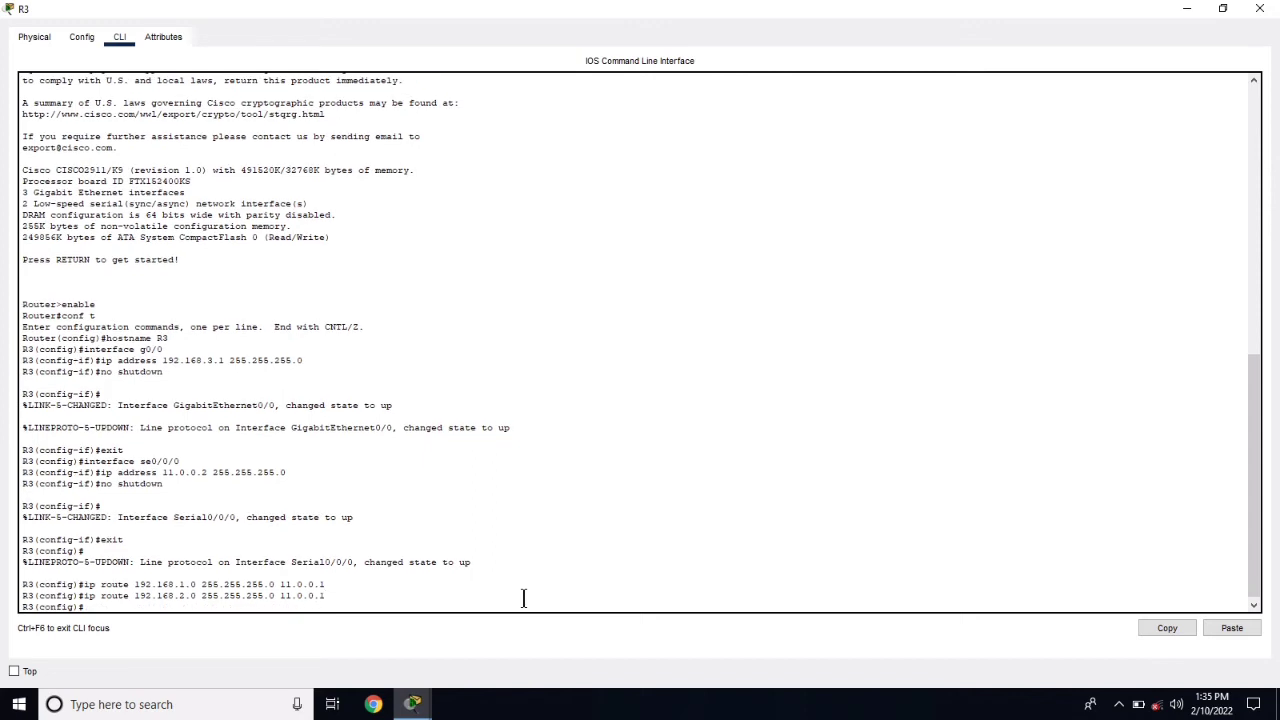
Add a static route on R3 to 10.0.0.0 with mask 255.255.255.0 through 11.0.0.1 and close R3's window
{"action": "type", "text": "ip route 10.0.0.0 255.255.255.0 11.0.0.1"}
{"action": "key", "text": "Return"}
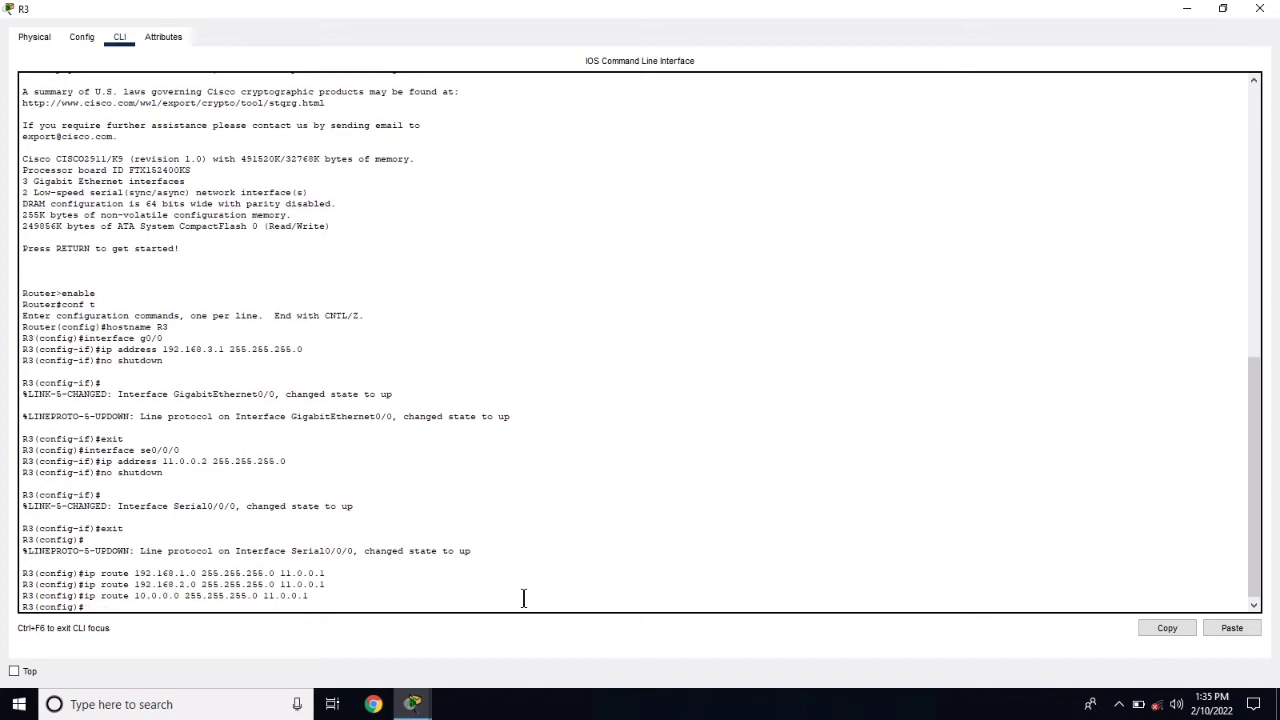
{"action": "left_click", "coordinate": [1259, 9]}
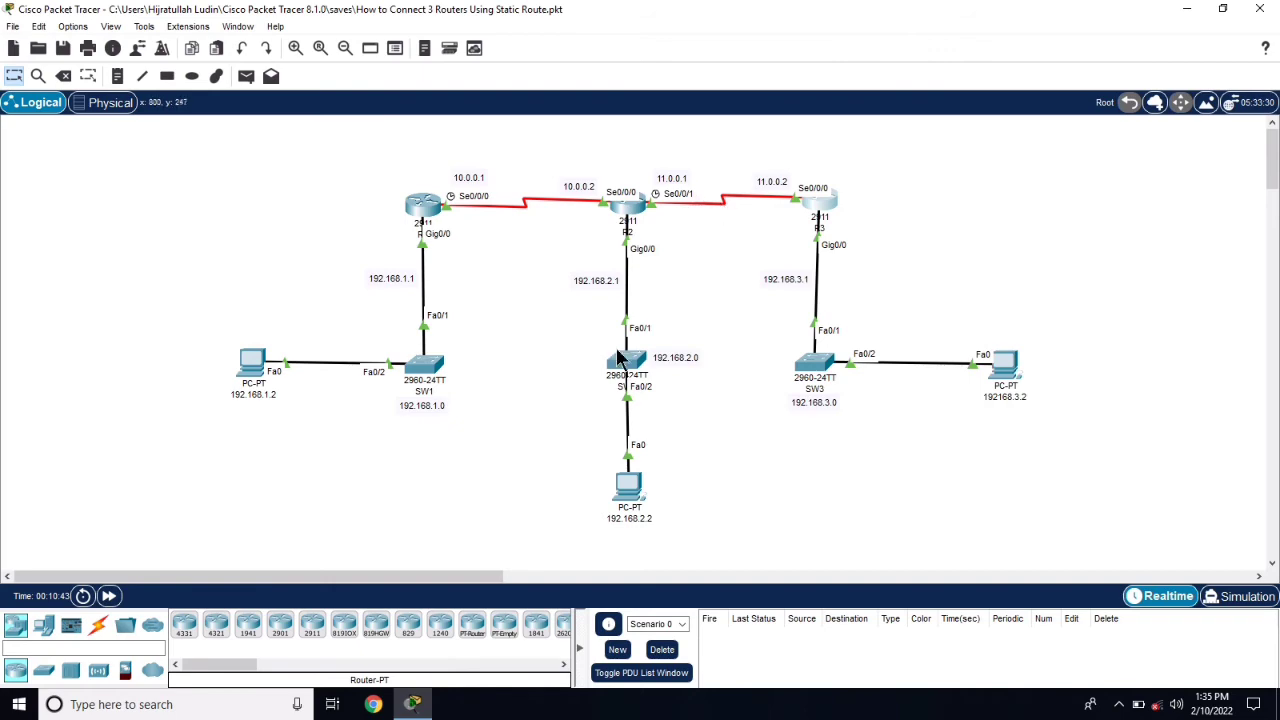
From the command prompt of PC 192.168.1.2, check its addressing with ipconfig and ping the gateway 192.168.1.1
{"action": "left_click", "coordinate": [252, 364]}
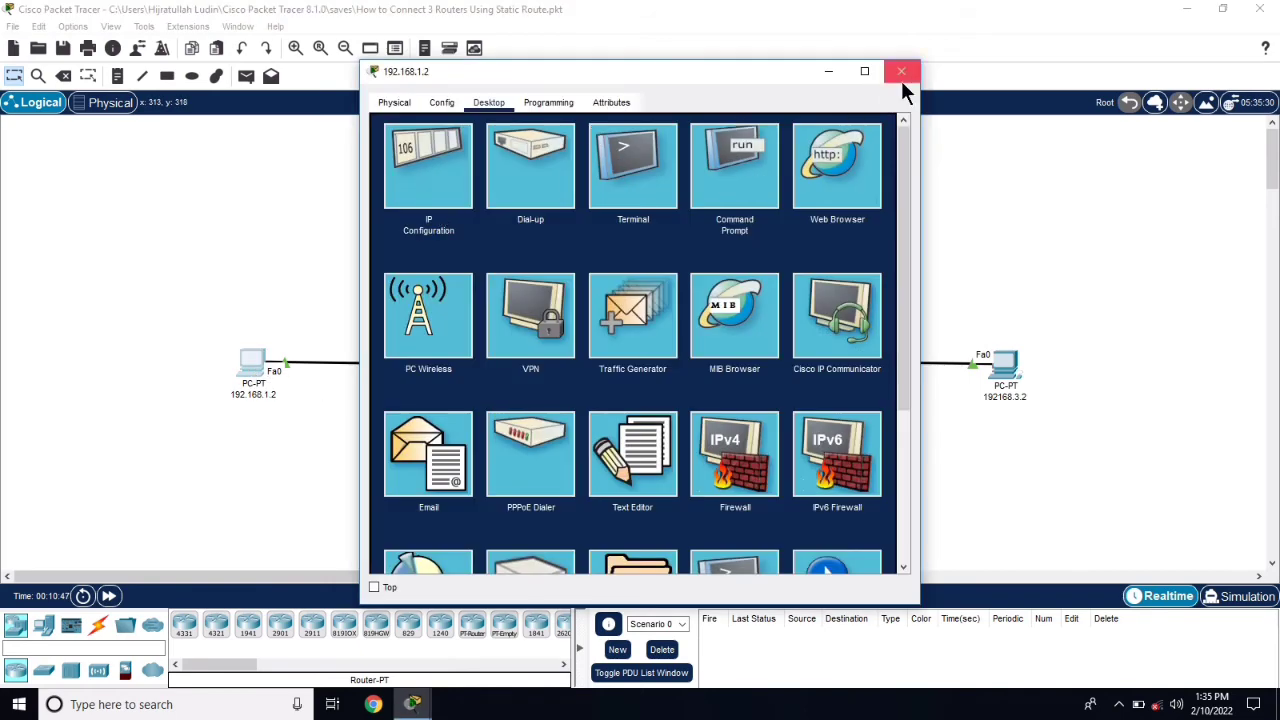
{"action": "left_click", "coordinate": [864, 72]}
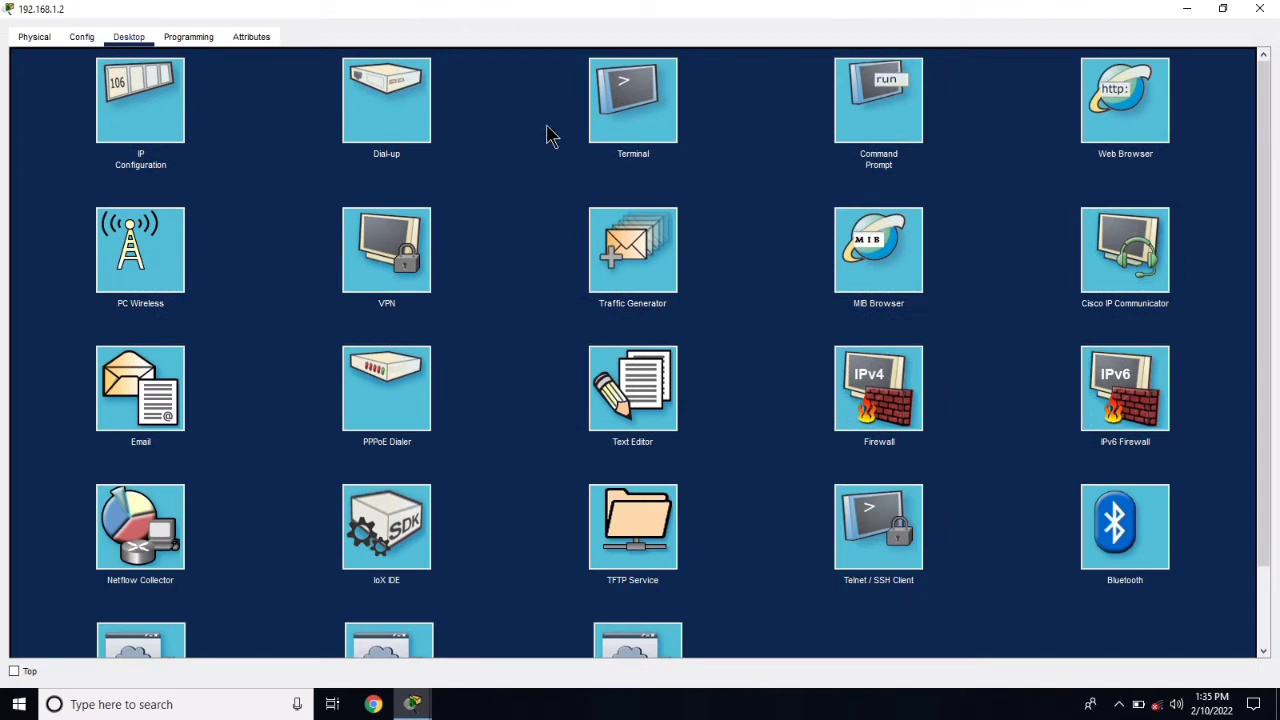
{"action": "left_click", "coordinate": [865, 122]}
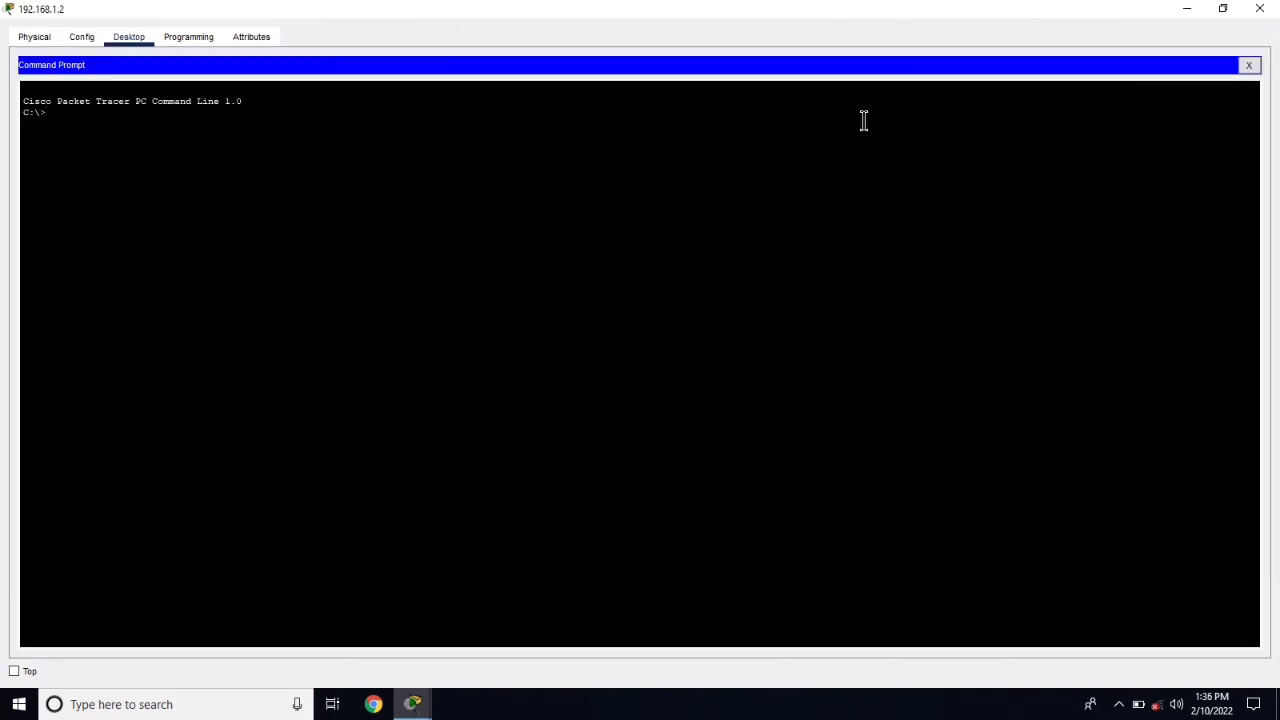
{"action": "type", "text": "ipconfig"}
{"action": "key", "text": "Return"}
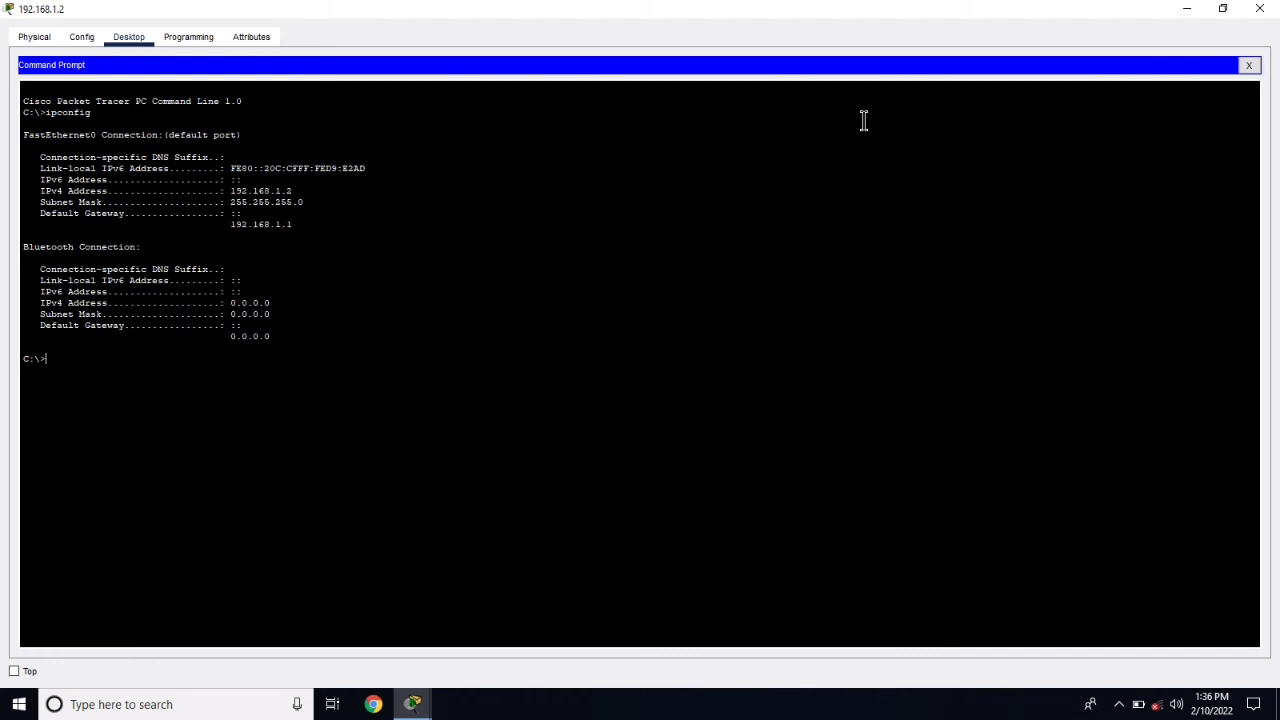
{"action": "type", "text": "ping 192.168.1.1"}
{"action": "key", "text": "Return"}
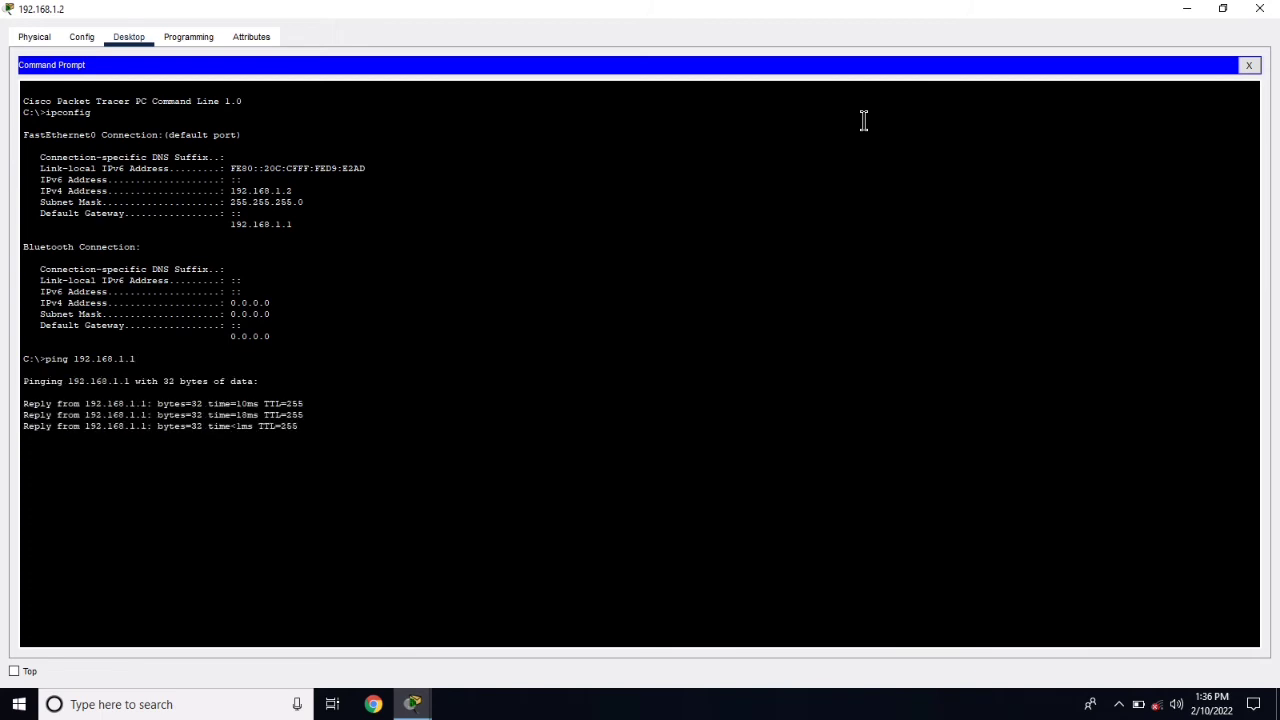
From PC 192.168.1.2, ping router R2's LAN interface at 192.168.2.1 and the PC at 192.168.2.2
{"action": "key", "text": "Up"}
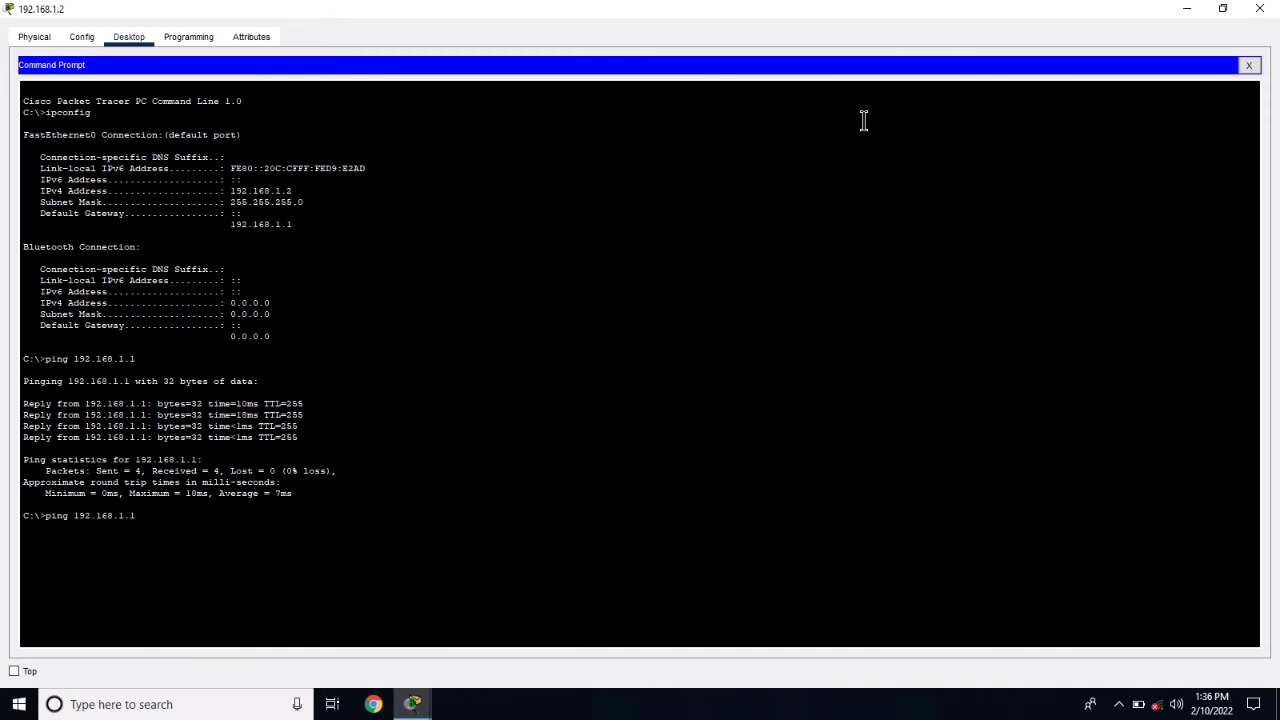
{"action": "key", "text": "BackSpace"}
{"action": "key", "text": "BackSpace"}
{"action": "type", "text": "2.1"}
{"action": "key", "text": "Return"}
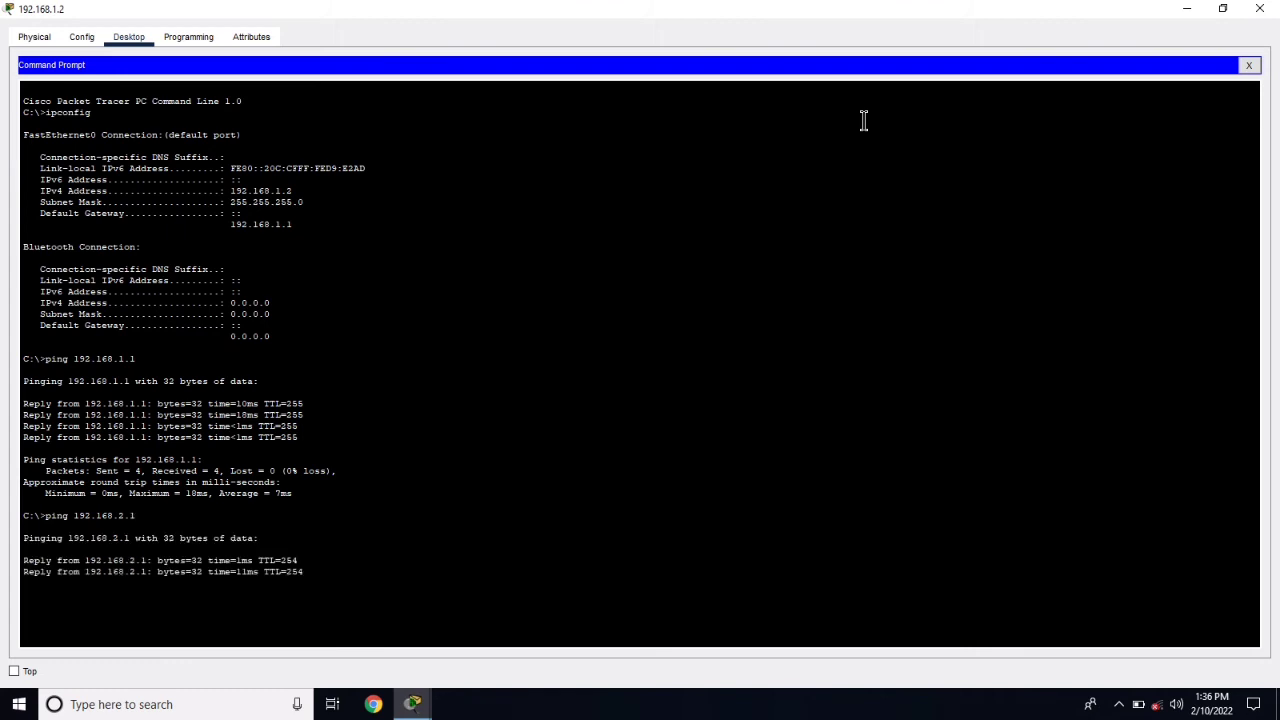
{"action": "key", "text": "Up"}
{"action": "type", "text": "2"}
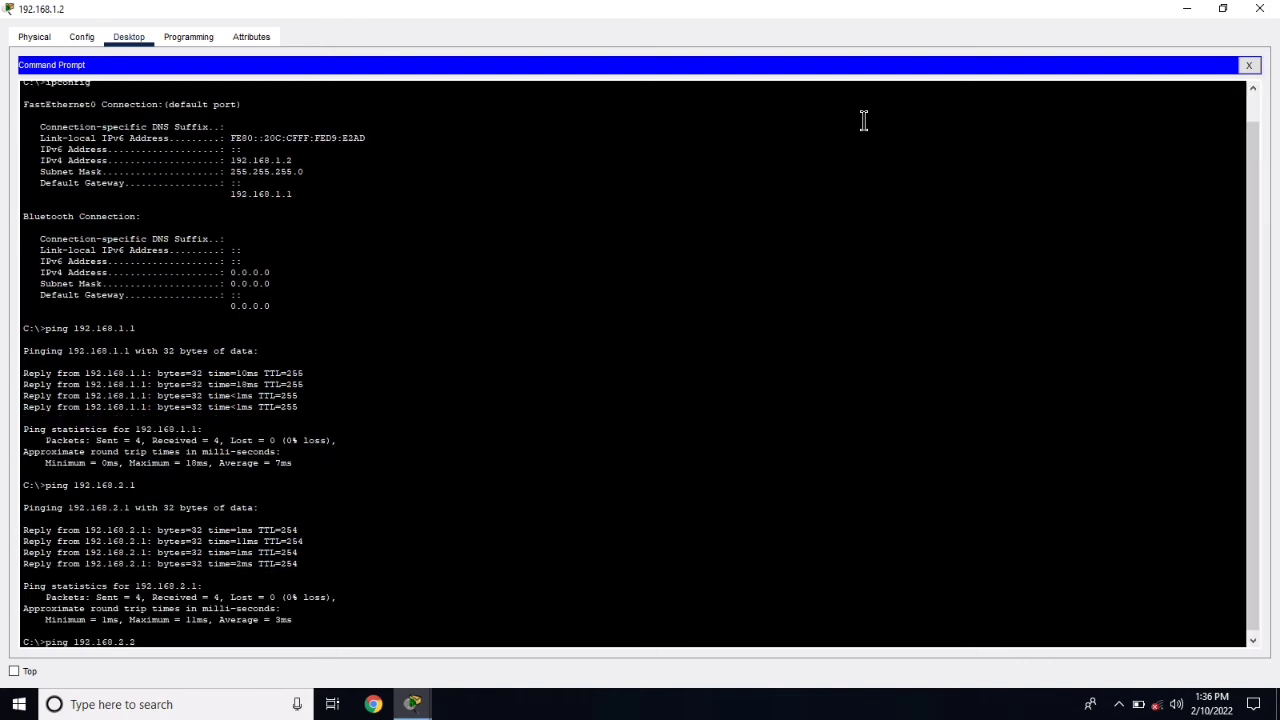
{"action": "key", "text": "Return"}
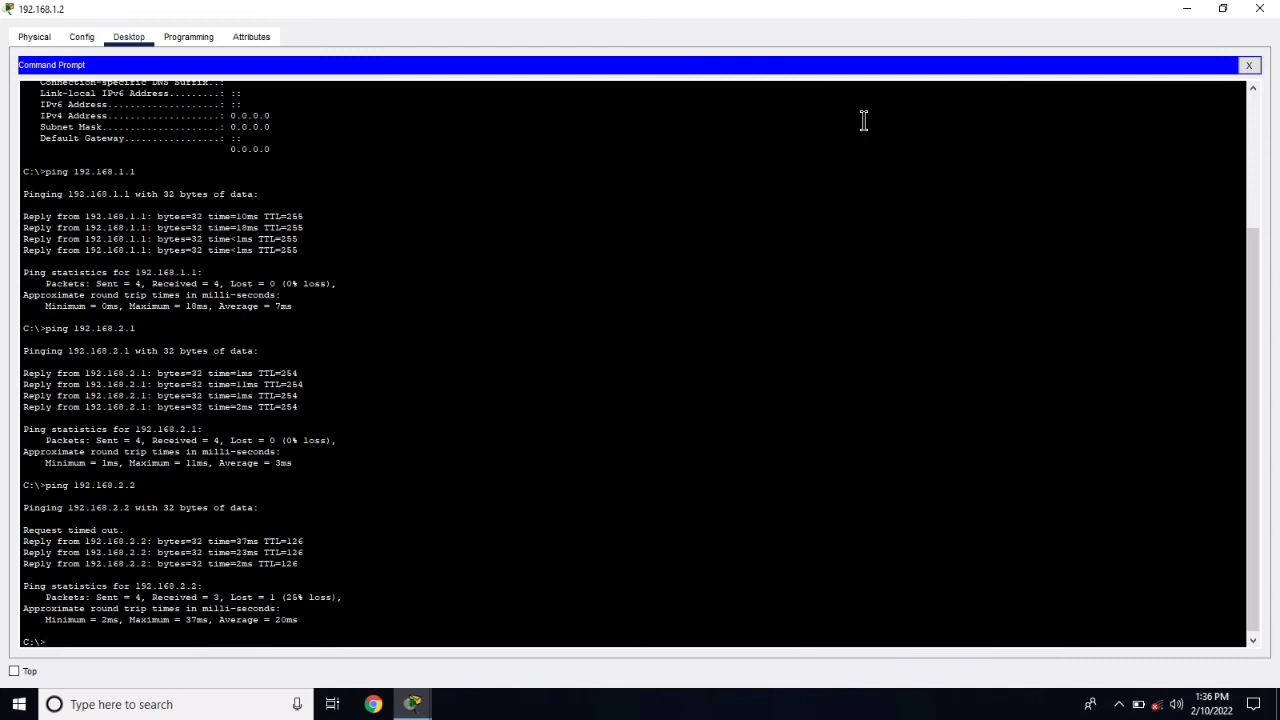
Ping R3's serial interface at 11.0.0.2 from PC 192.168.1.2
{"action": "key", "text": "Up"}
{"action": "key", "text": "BackSpace"}
{"action": "key", "text": "BackSpace"}
{"action": "key", "text": "BackSpace"}
{"action": "key", "text": "BackSpace"}
{"action": "key", "text": "BackSpace"}
{"action": "key", "text": "BackSpace"}
{"action": "key", "text": "BackSpace"}
{"action": "key", "text": "BackSpace"}
{"action": "key", "text": "BackSpace"}
{"action": "key", "text": "BackSpace"}
{"action": "key", "text": "BackSpace"}
{"action": "type", "text": "11.0.0.2"}
{"action": "key", "text": "Return"}
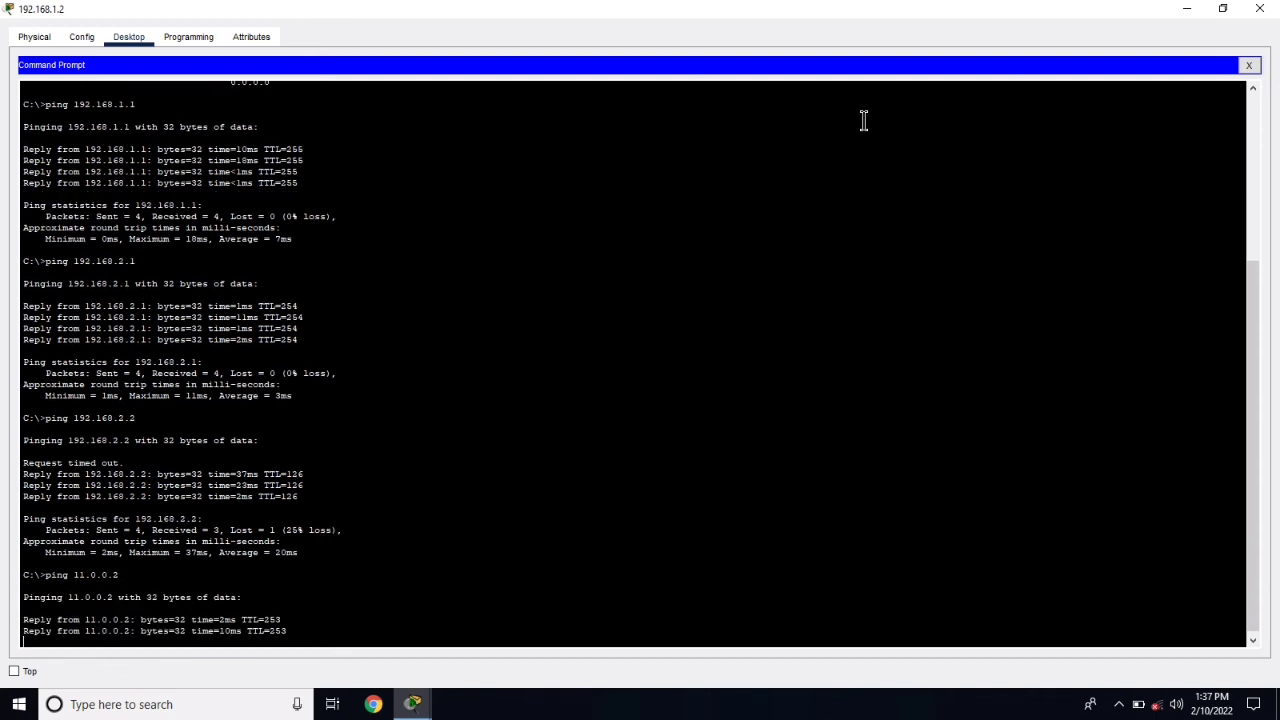
Ping R3's LAN gateway at 192.168.3.1 from PC 192.168.1.2
{"action": "key", "text": "Up"}
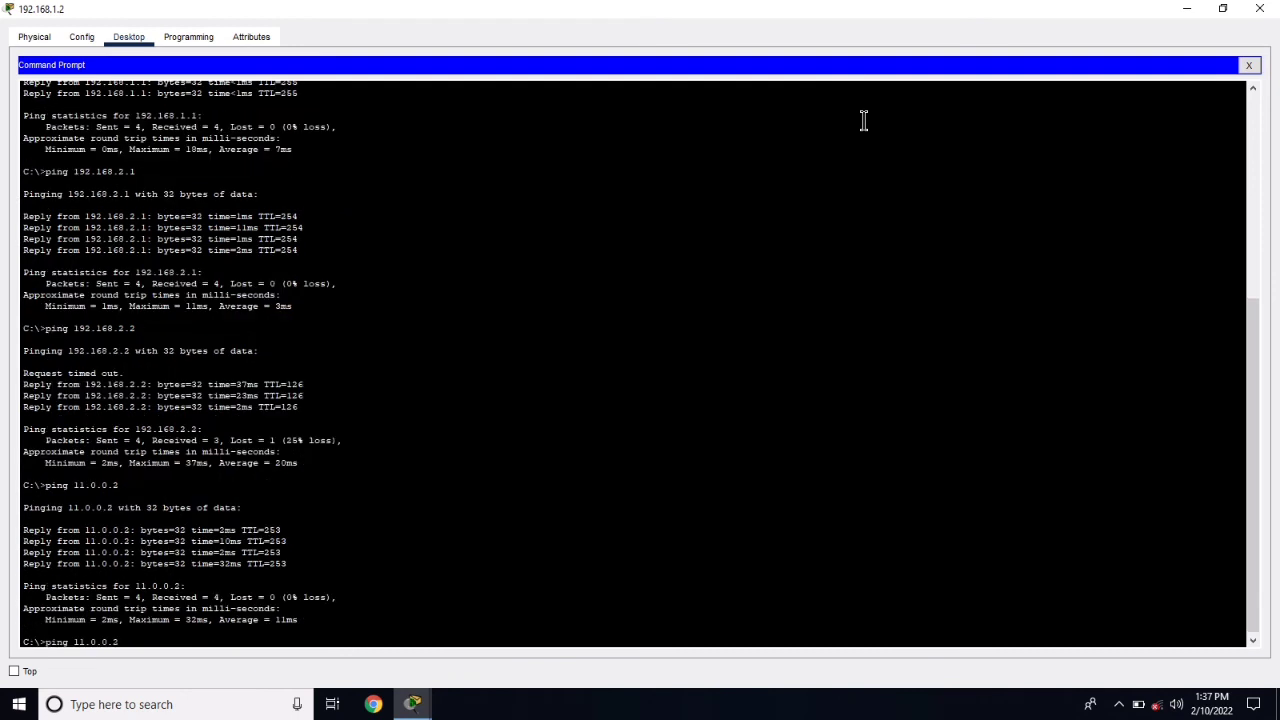
{"action": "key", "text": "BackSpace"}
{"action": "key", "text": "BackSpace"}
{"action": "key", "text": "BackSpace"}
{"action": "key", "text": "BackSpace"}
{"action": "key", "text": "BackSpace"}
{"action": "key", "text": "BackSpace"}
{"action": "key", "text": "BackSpace"}
{"action": "key", "text": "BackSpace"}
{"action": "type", "text": "192.168.3.1"}
{"action": "key", "text": "Return"}
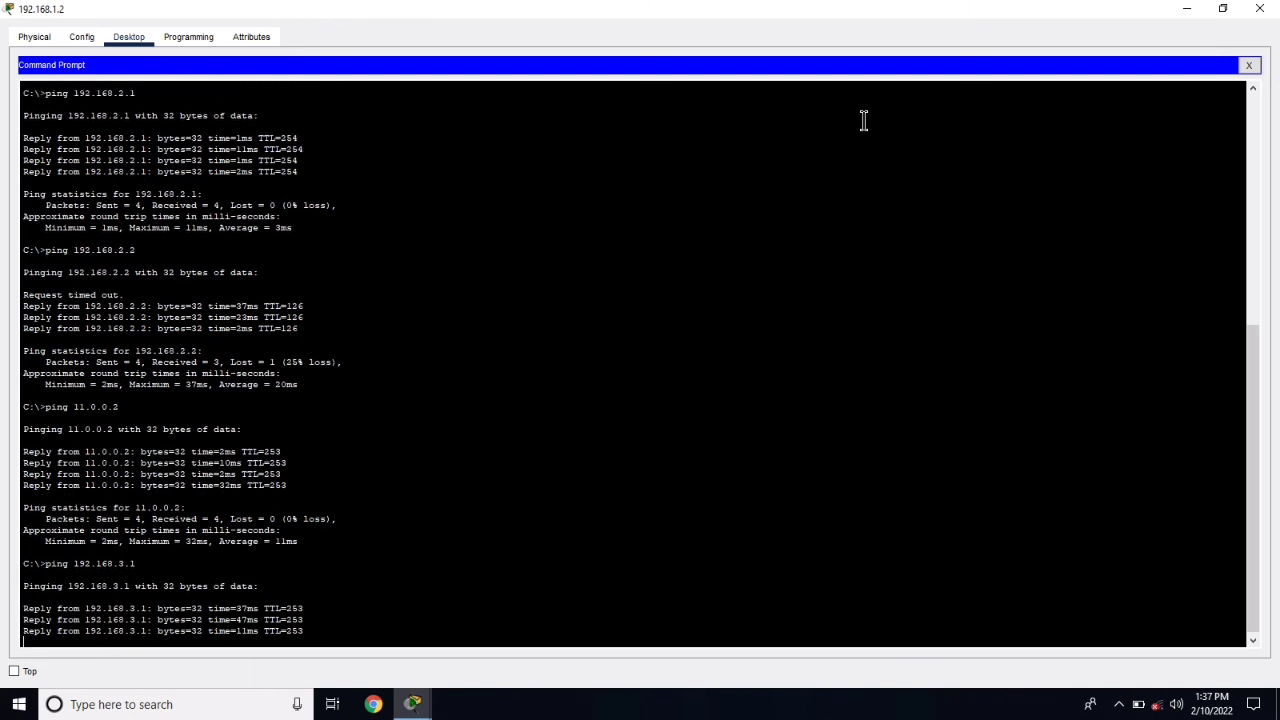
Ping the PC at 192.168.3.2 from PC 192.168.1.2, and close the command prompt and the PC's window
{"action": "key", "text": "Up"}
{"action": "key", "text": "BackSpace"}
{"action": "type", "text": "2"}
{"action": "key", "text": "Return"}
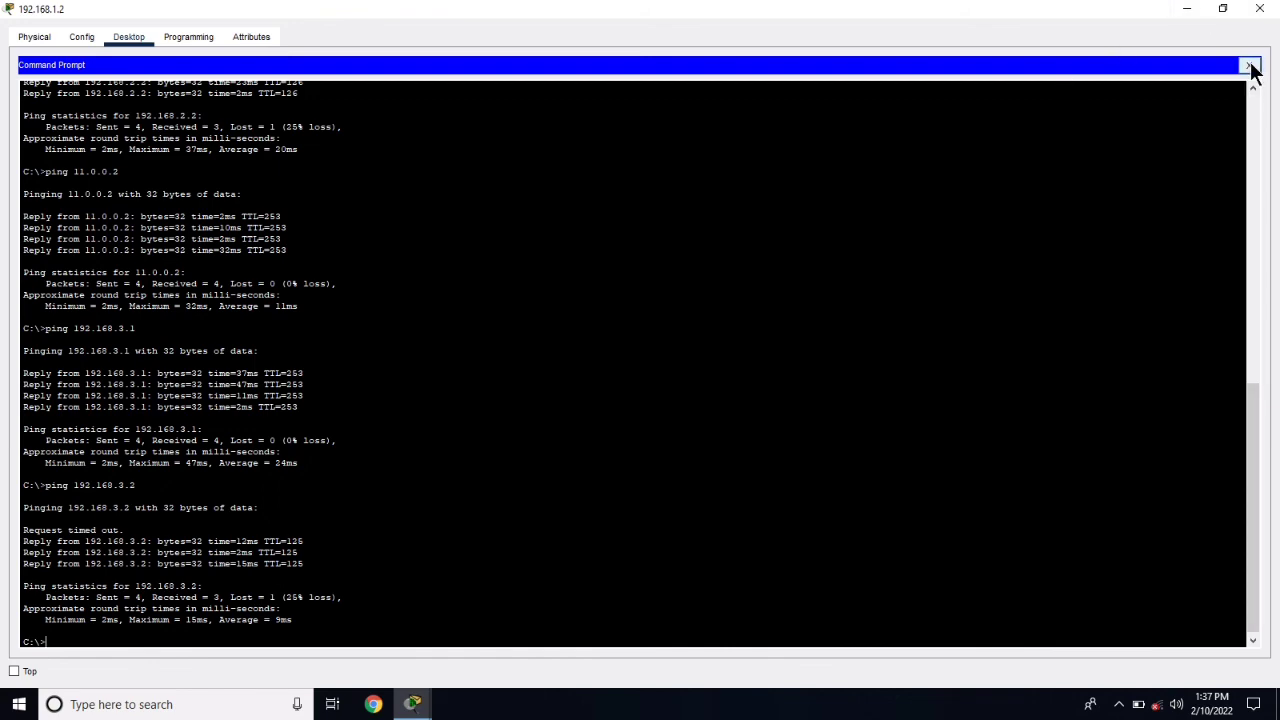
{"action": "left_click", "coordinate": [1249, 66]}
{"action": "left_click", "coordinate": [1258, 10]}
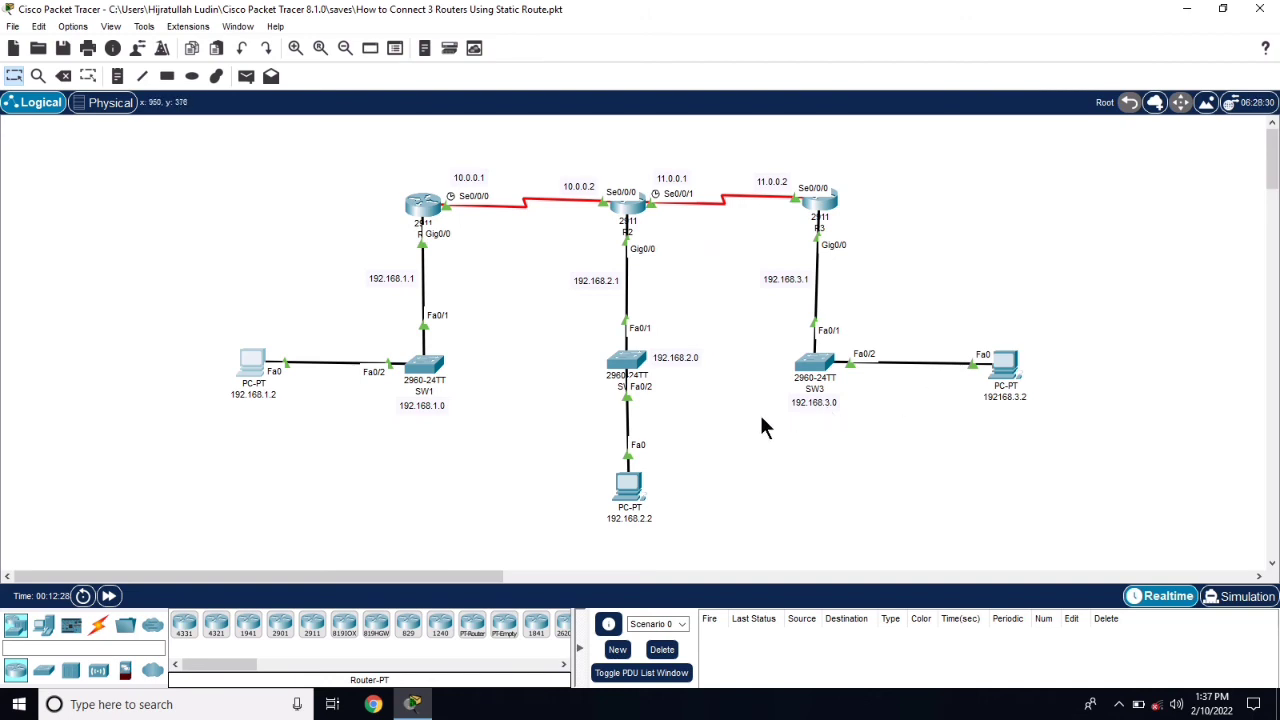
Open the command prompt of PC 192.168.2.2 in a maximized window and ping 192.168.1.1 and 192.168.1.2
{"action": "left_click", "coordinate": [628, 488]}
{"action": "left_click", "coordinate": [866, 71]}
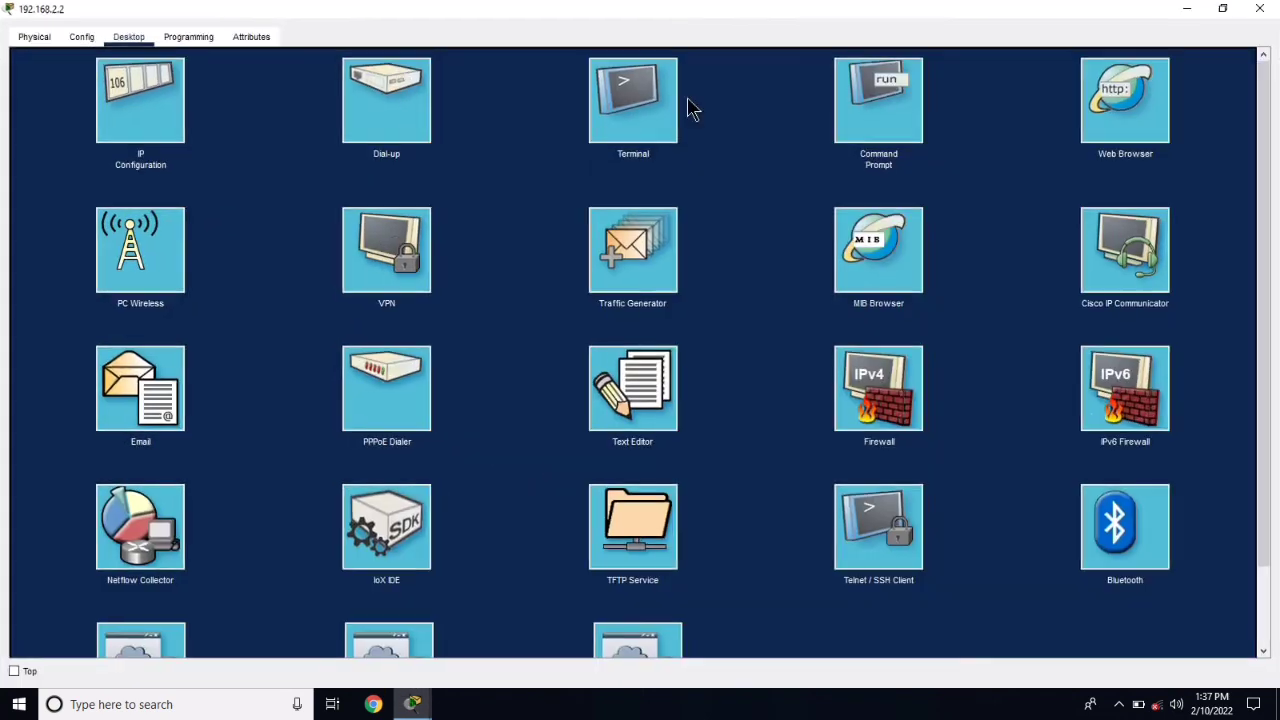
{"action": "left_click", "coordinate": [902, 128]}
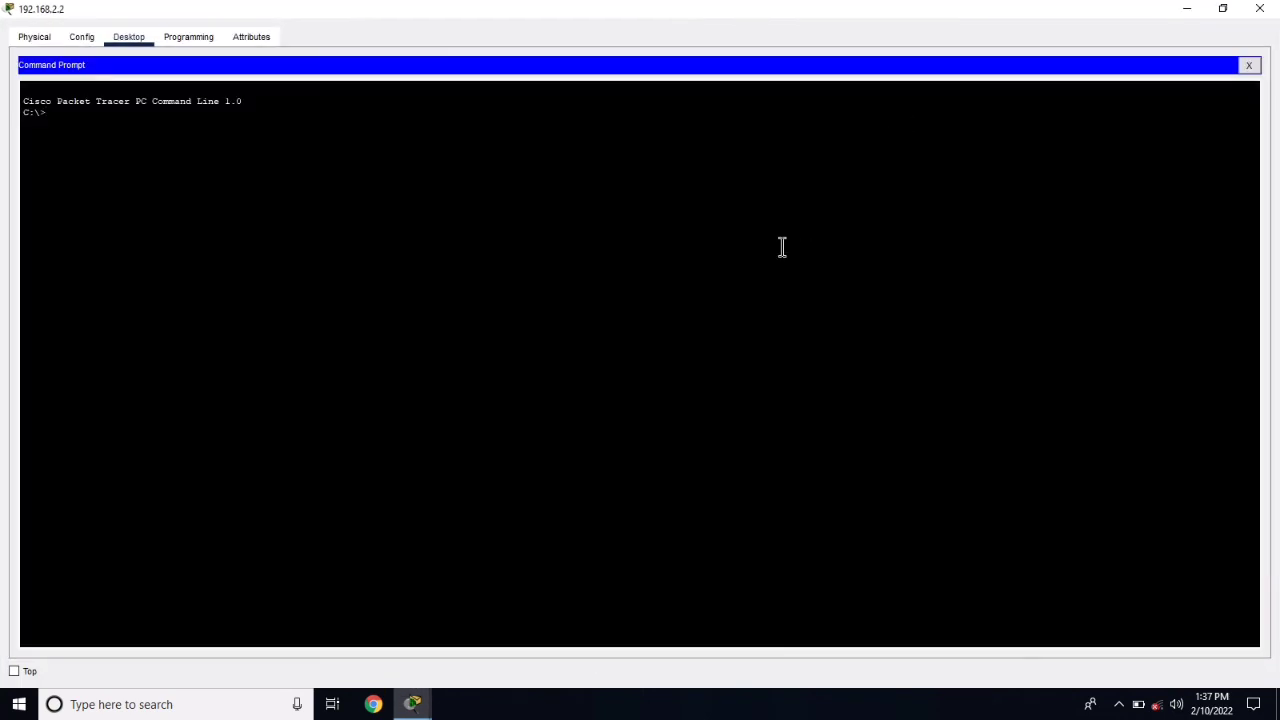
{"action": "type", "text": "ping 192.168.1.1"}
{"action": "key", "text": "Return"}
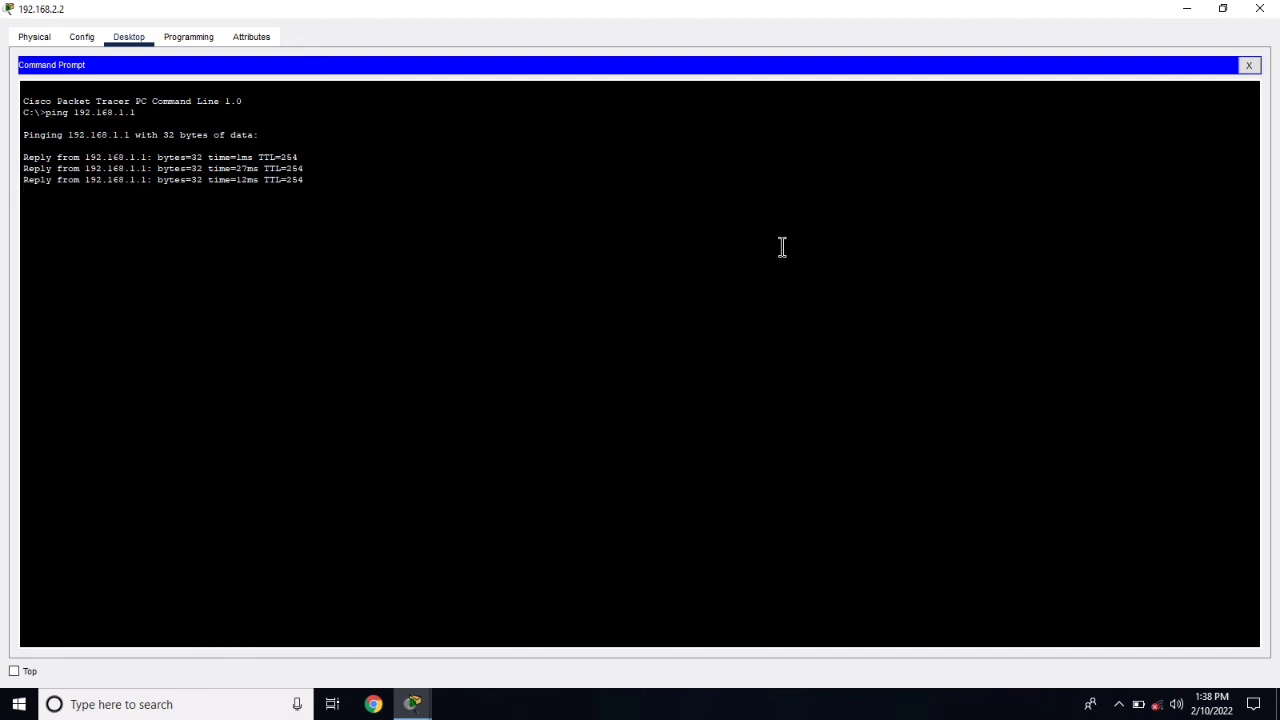
{"action": "key", "text": "Up"}
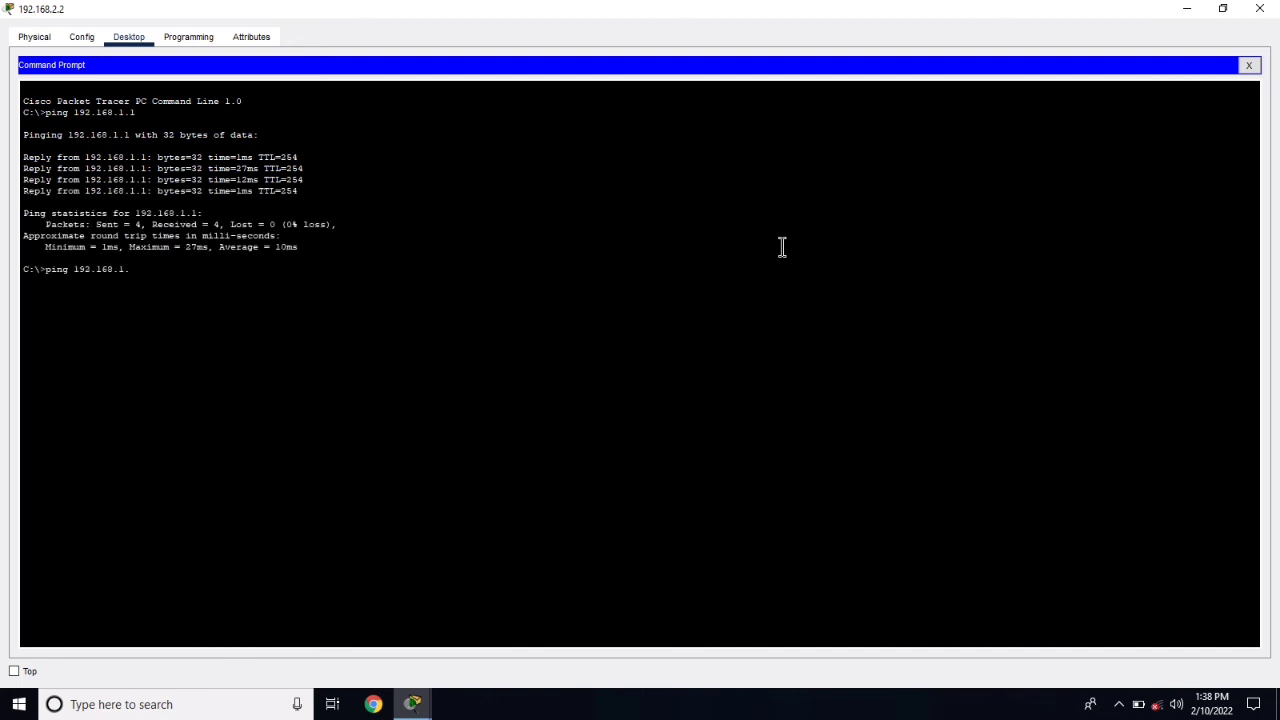
{"action": "type", "text": "2"}
{"action": "key", "text": "Return"}
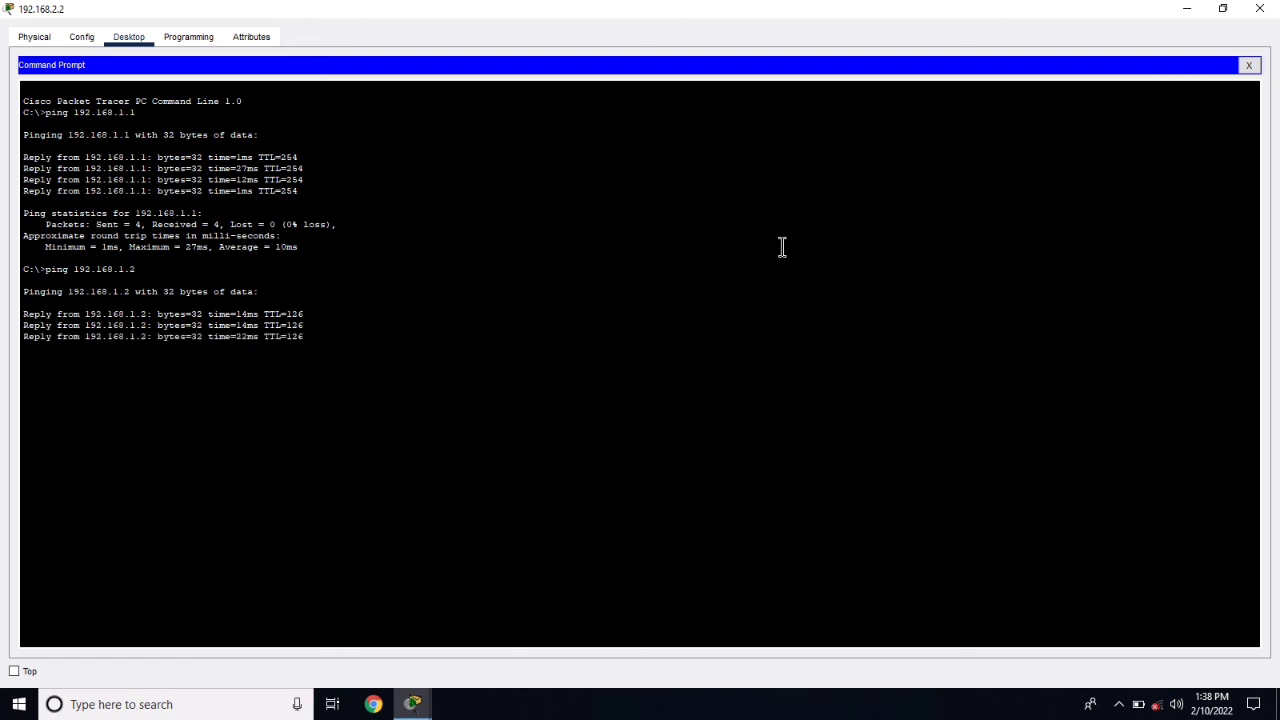
Ping R3's LAN gateway at 192.168.3.1 from PC 192.168.2.2
{"action": "key", "text": "Up"}
{"action": "key", "text": "BackSpace"}
{"action": "key", "text": "BackSpace"}
{"action": "key", "text": "BackSpace"}
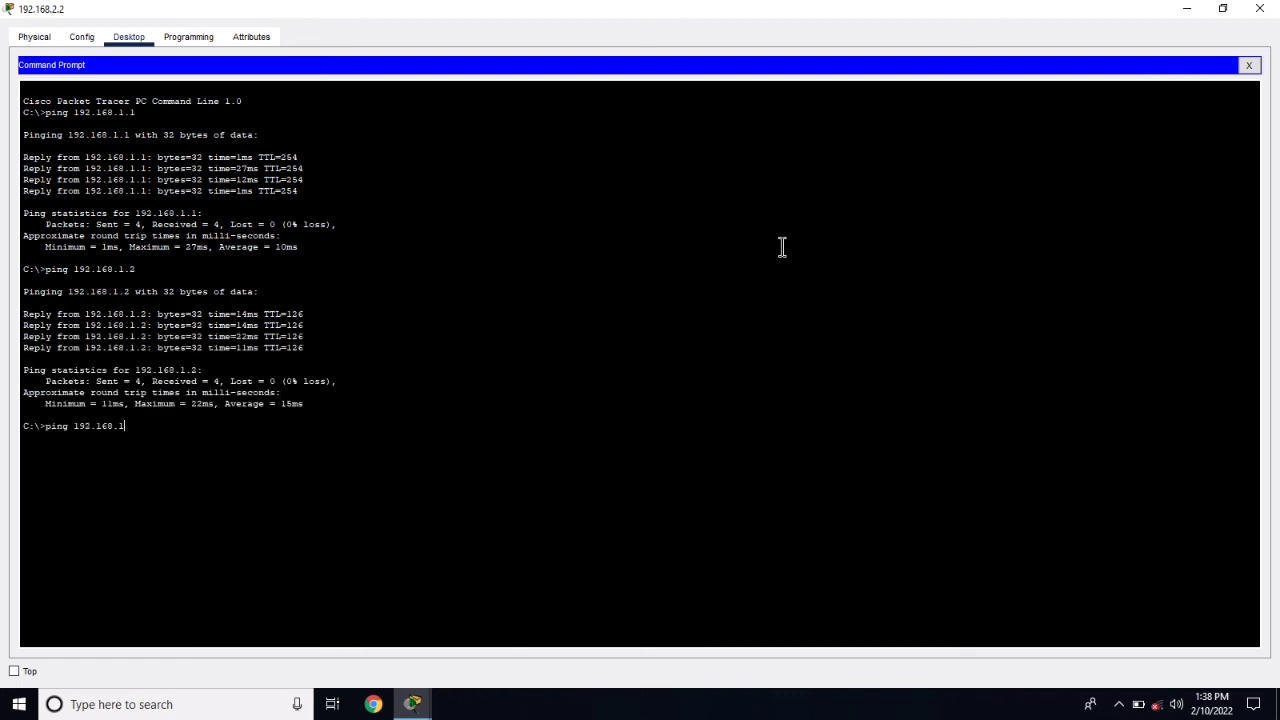
{"action": "type", "text": "3.1"}
{"action": "key", "text": "Return"}
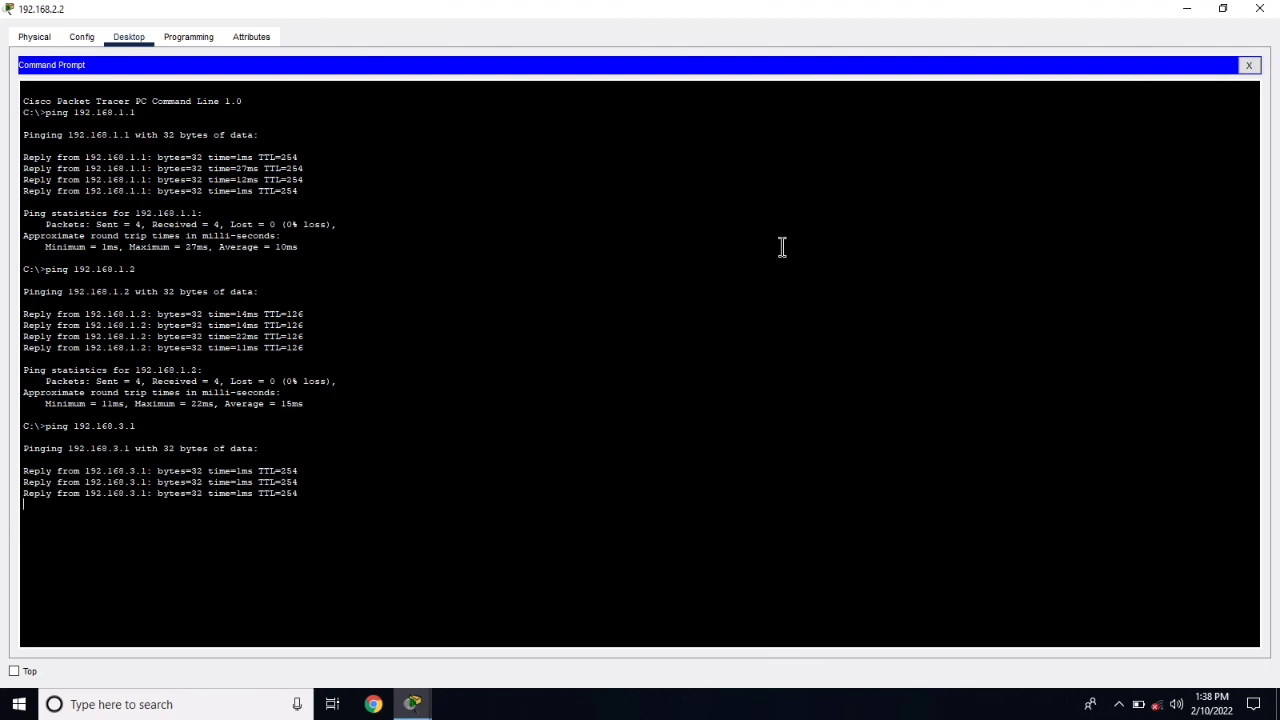
Ping the PC at 192.168.3.2 from PC 192.168.2.2, and close the command prompt and the PC's window
{"action": "key", "text": "Up"}
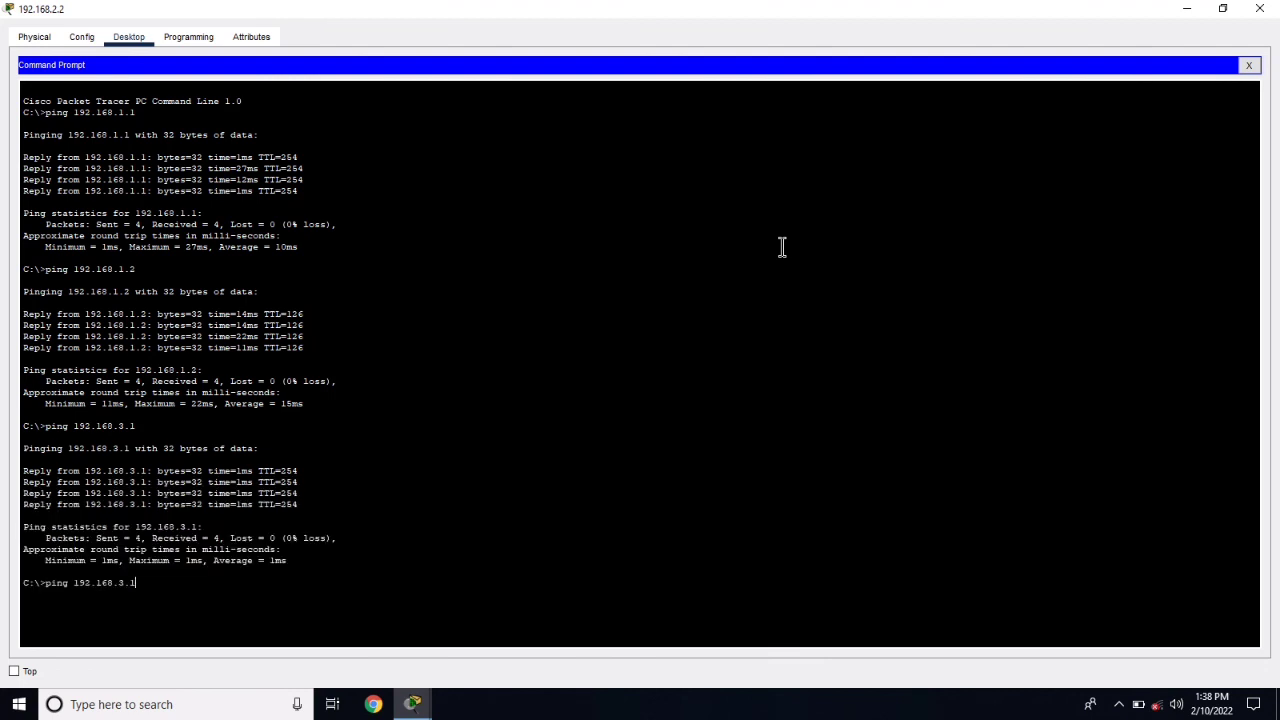
{"action": "key", "text": "BackSpace"}
{"action": "type", "text": "2"}
{"action": "key", "text": "Return"}
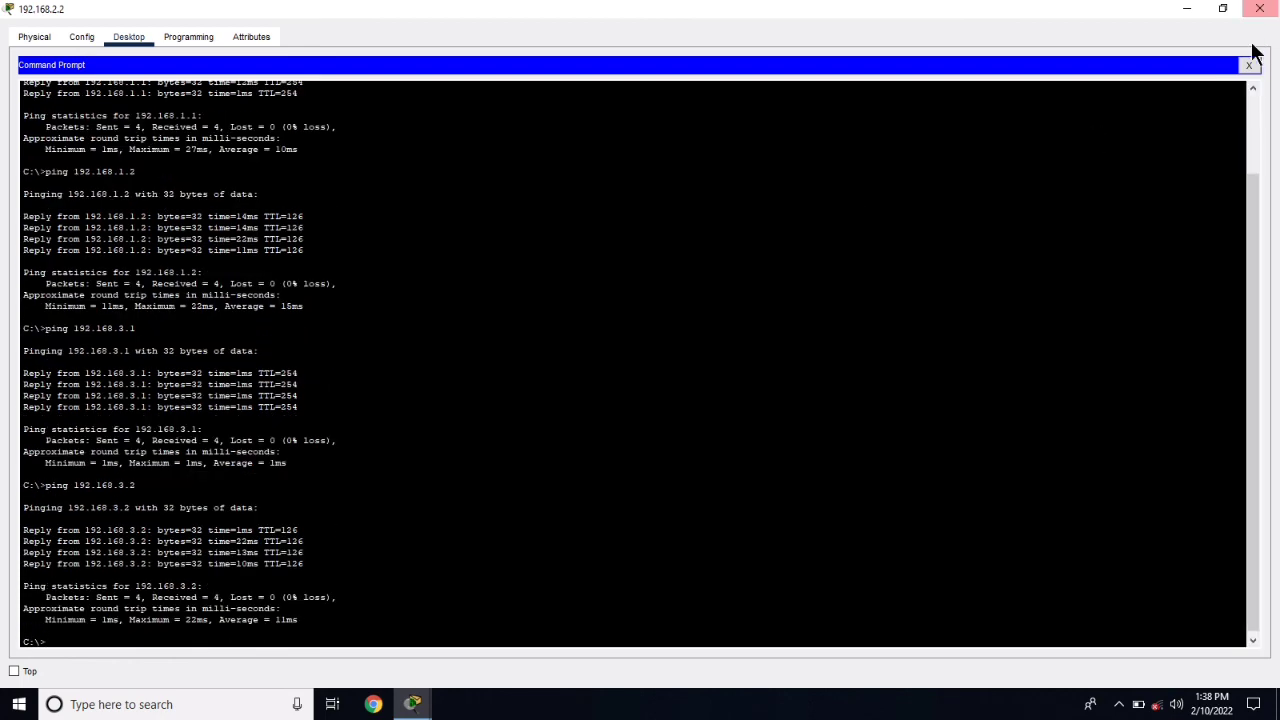
{"action": "left_click", "coordinate": [1249, 65]}
{"action": "left_click", "coordinate": [1259, 9]}
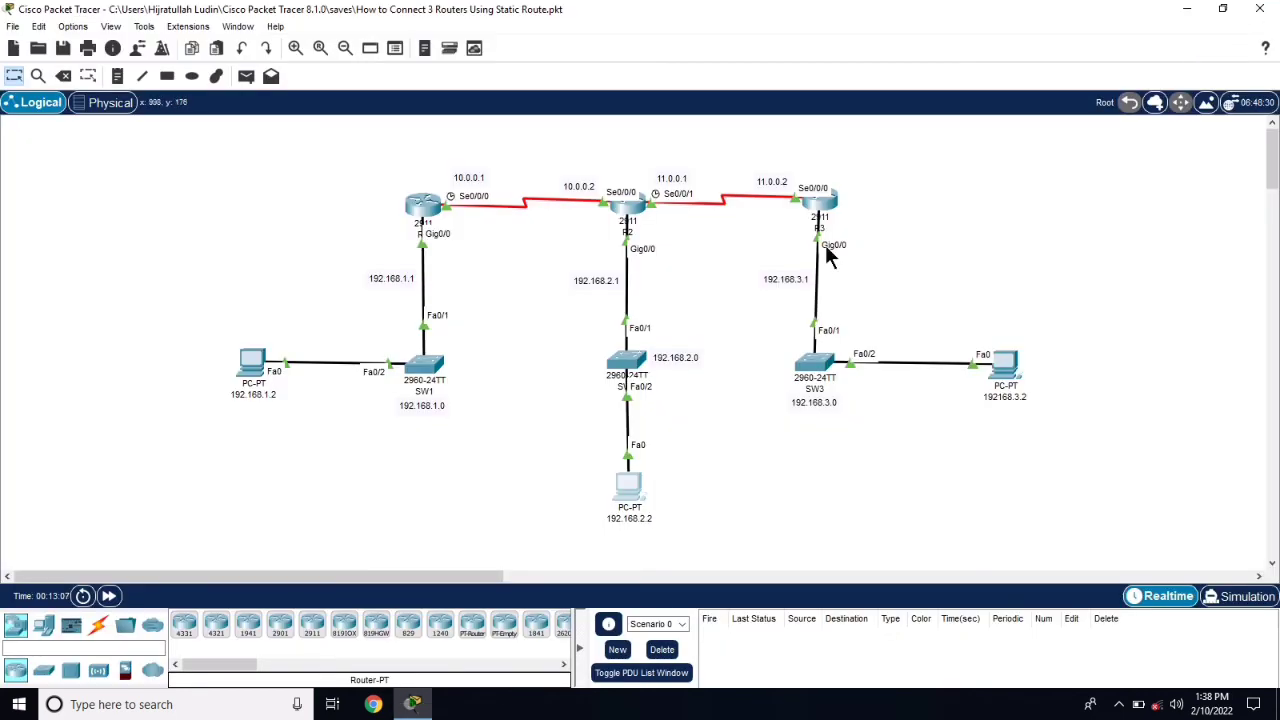
Open the command prompt of the PC on the 192.168.3.0 network and ping 192.168.1.1 and 192.168.1.2
{"action": "left_click", "coordinate": [1008, 372]}
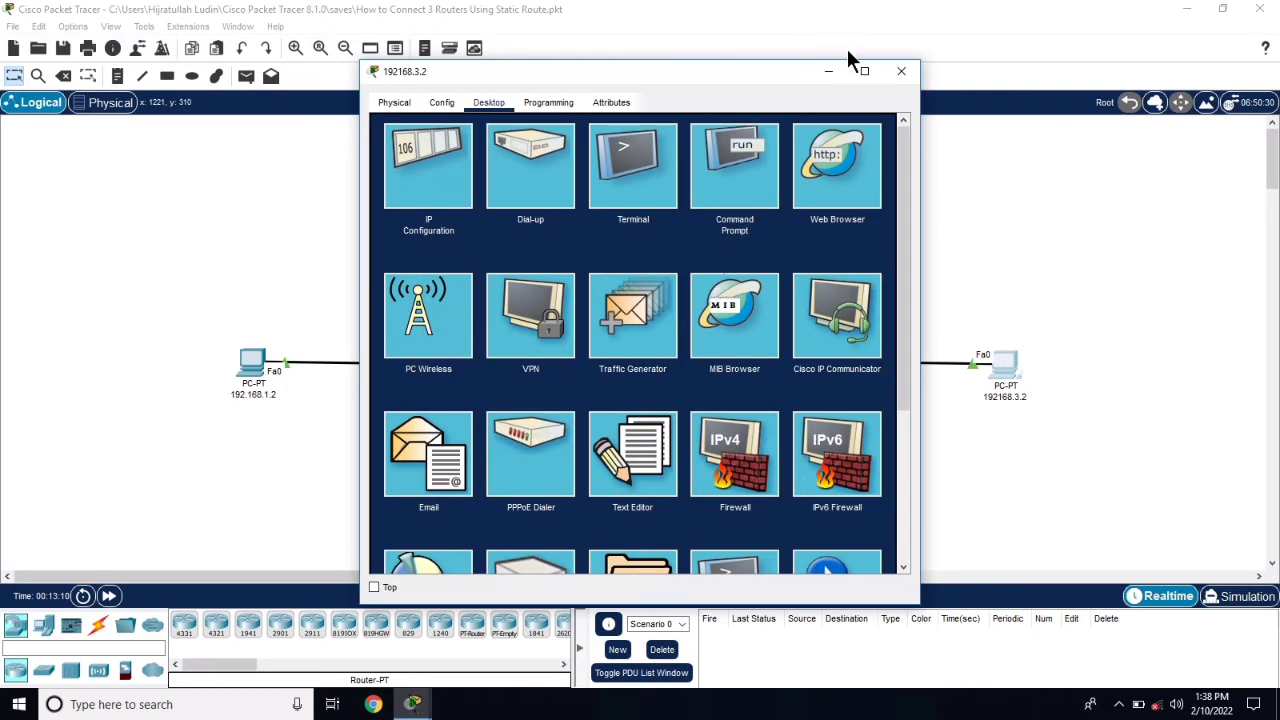
{"action": "left_click", "coordinate": [860, 70]}
{"action": "left_click", "coordinate": [908, 100]}
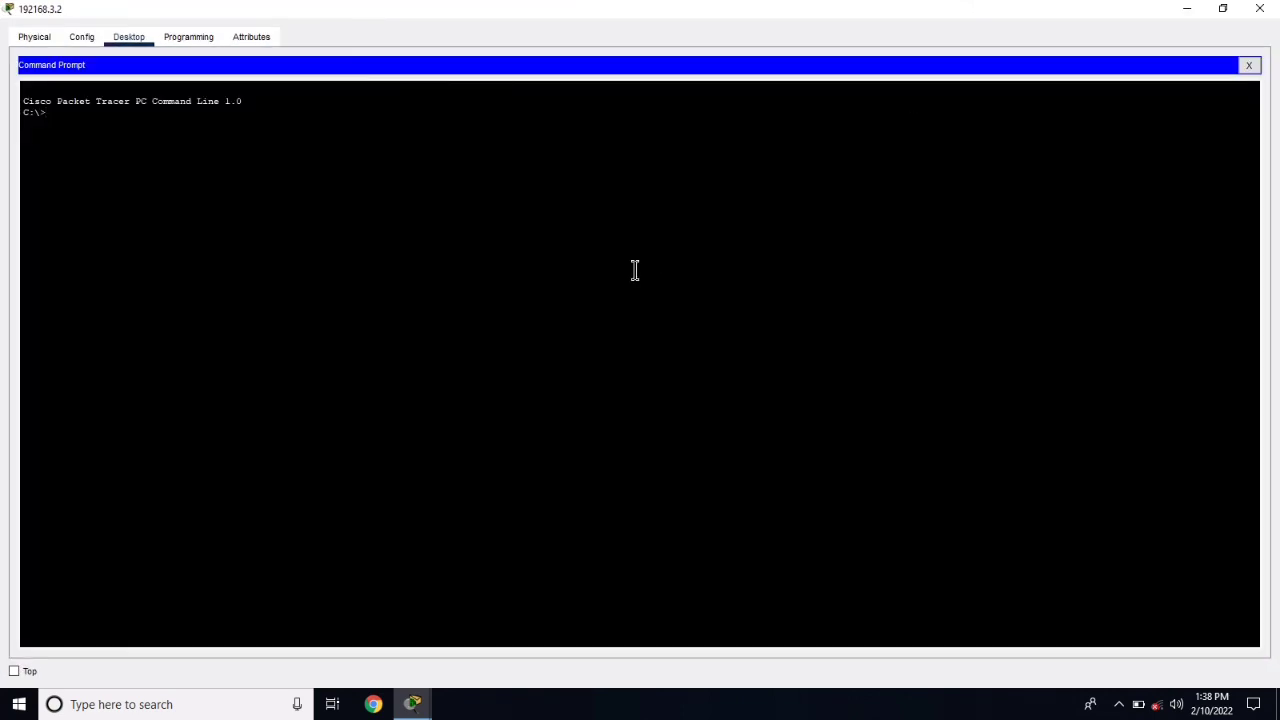
{"action": "type", "text": "ping 192.168.1.1"}
{"action": "key", "text": "Return"}
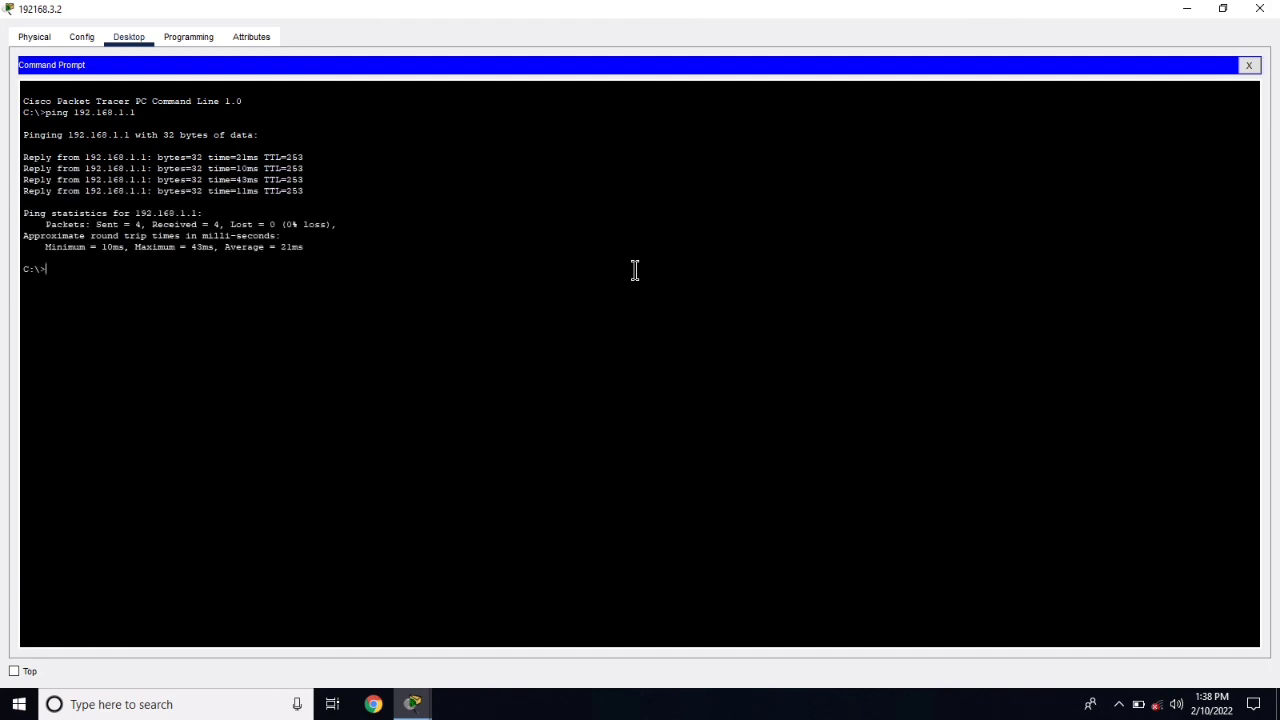
{"action": "key", "text": "Up"}
{"action": "type", "text": "2"}
{"action": "key", "text": "Return"}
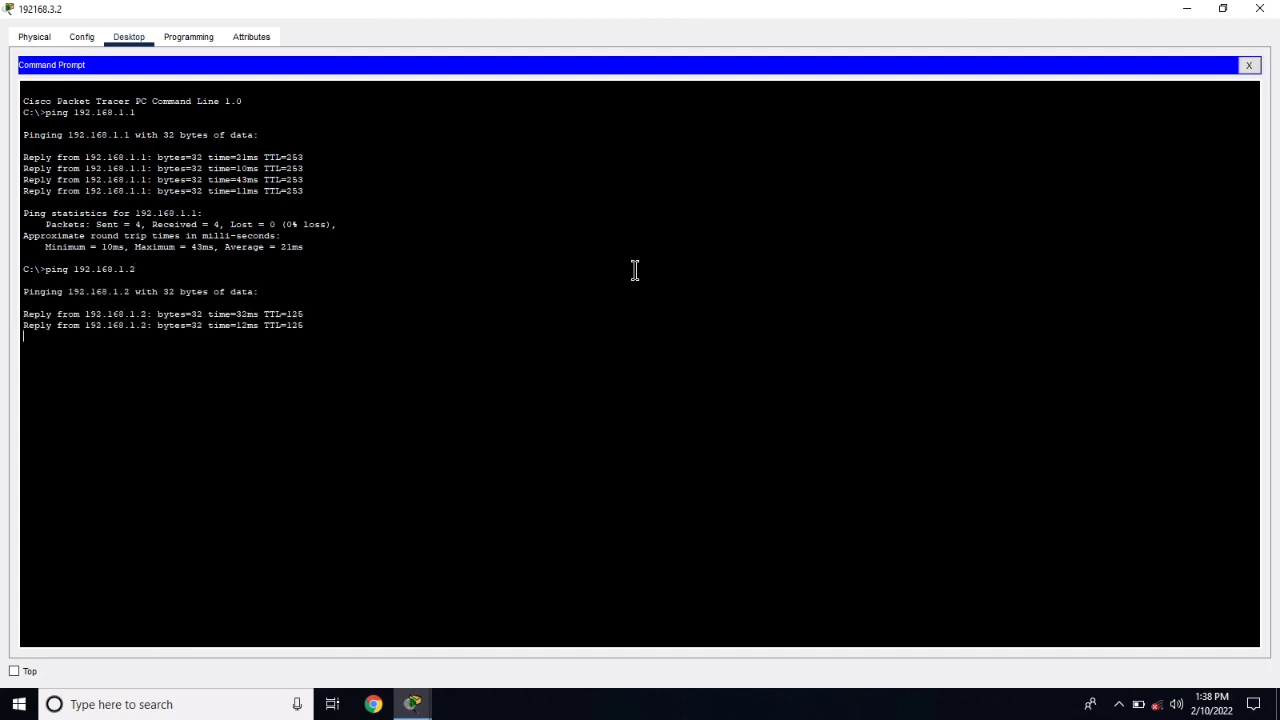
Ping R1's serial interface at 10.0.0.1 from the PC on the 192.168.3.0 network
{"action": "key", "text": "Up"}
{"action": "key", "text": "BackSpace"}
{"action": "key", "text": "BackSpace"}
{"action": "key", "text": "BackSpace"}
{"action": "key", "text": "BackSpace"}
{"action": "key", "text": "BackSpace"}
{"action": "key", "text": "BackSpace"}
{"action": "key", "text": "BackSpace"}
{"action": "key", "text": "BackSpace"}
{"action": "key", "text": "BackSpace"}
{"action": "key", "text": "BackSpace"}
{"action": "key", "text": "BackSpace"}
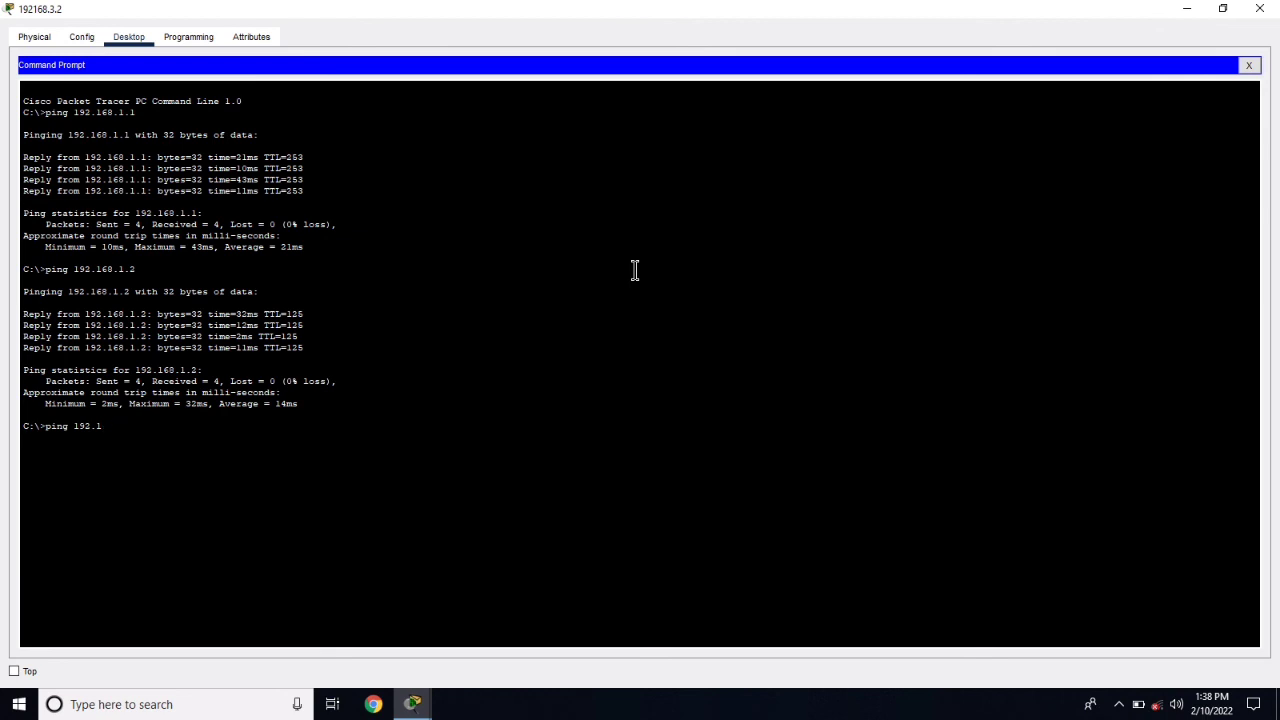
{"action": "type", "text": "10.0.0.1"}
{"action": "key", "text": "Return"}
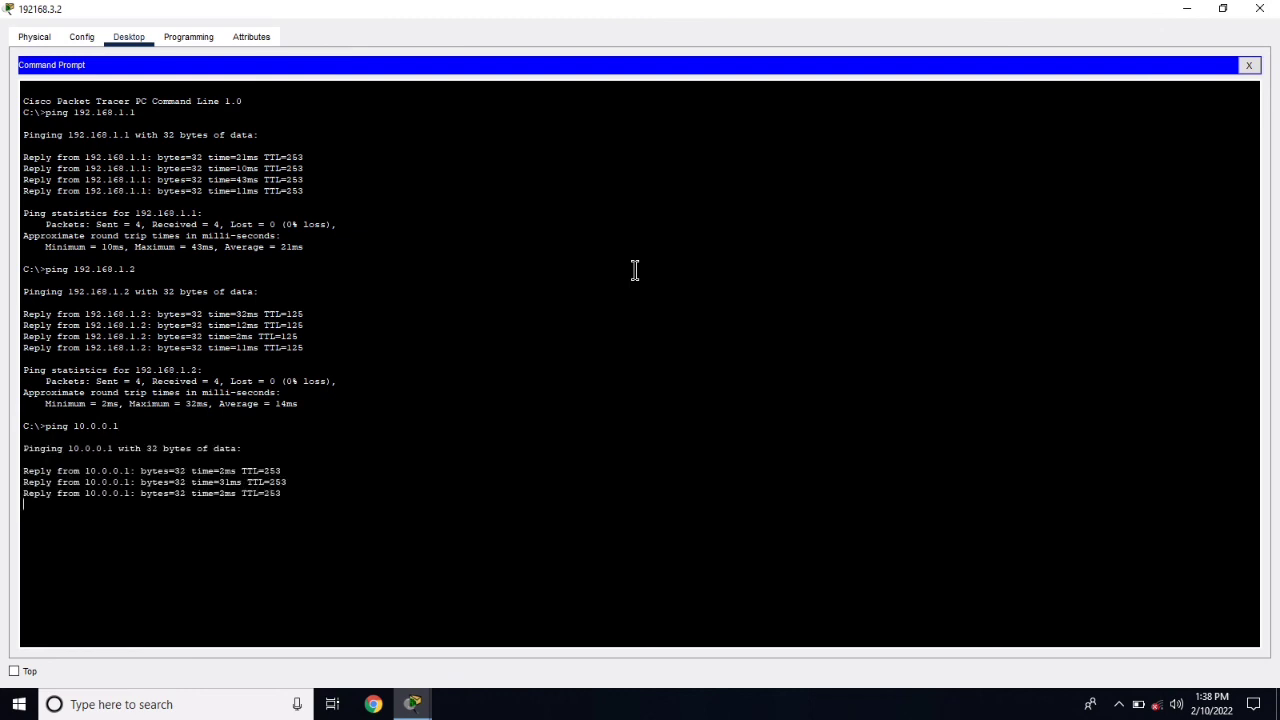
Ping R2's LAN gateway at 192.168.2.1 from the PC on the 192.168.3.0 network
{"action": "key", "text": "Up"}
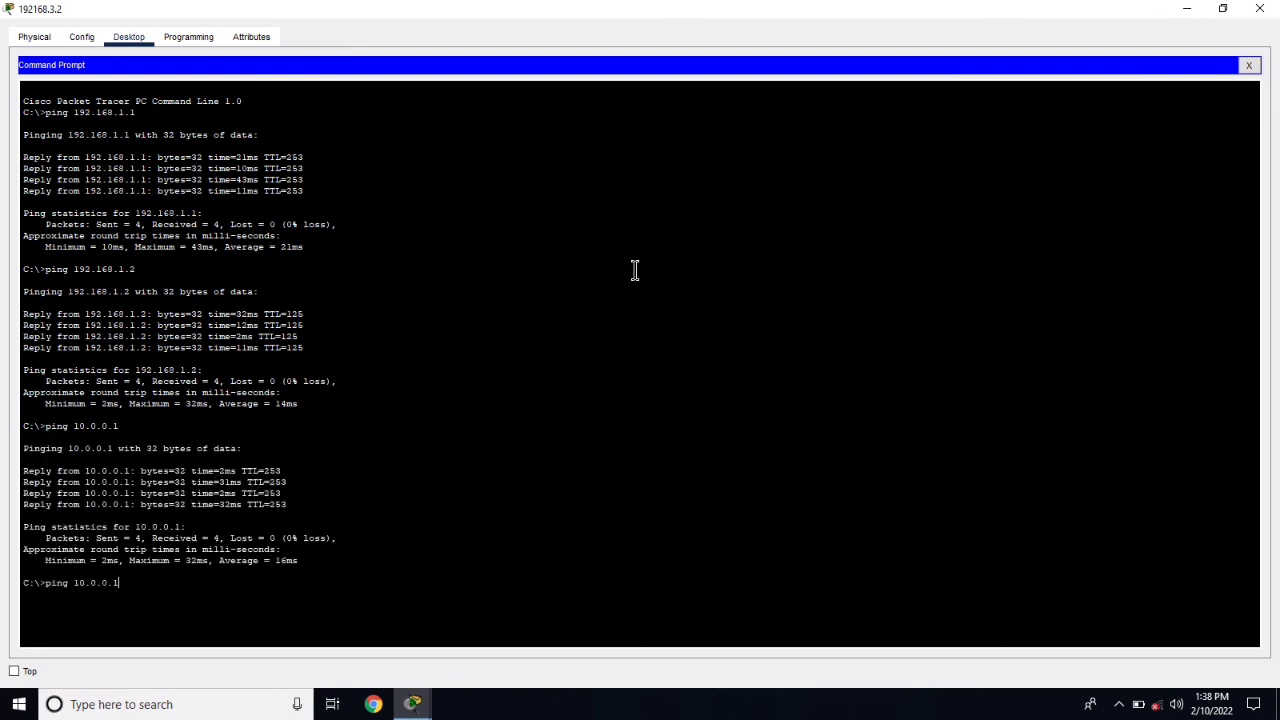
{"action": "key", "text": "BackSpace"}
{"action": "key", "text": "BackSpace"}
{"action": "key", "text": "BackSpace"}
{"action": "key", "text": "BackSpace"}
{"action": "key", "text": "BackSpace"}
{"action": "key", "text": "BackSpace"}
{"action": "key", "text": "BackSpace"}
{"action": "key", "text": "BackSpace"}
{"action": "type", "text": "192.168.2.1"}
{"action": "key", "text": "Return"}
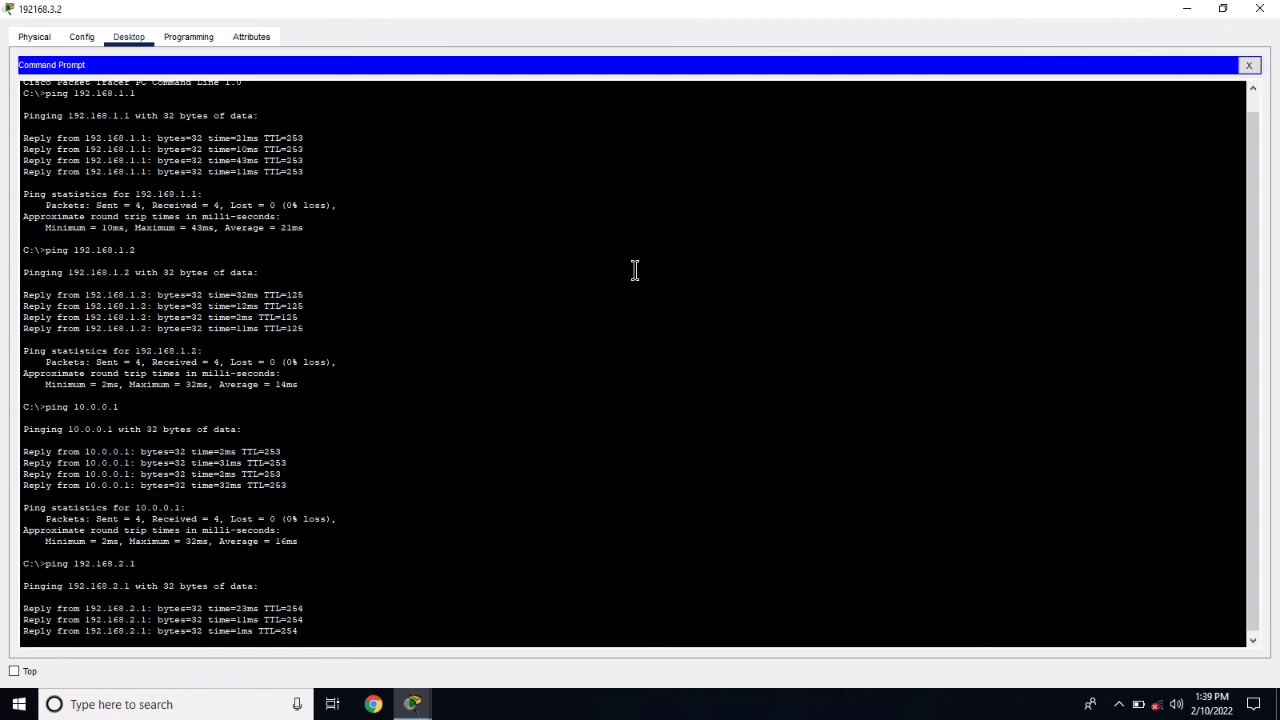
Ping the PC at 192.168.2.2 from the 192.168.3.0 network's PC, and close its command prompt and window
{"action": "key", "text": "Up"}
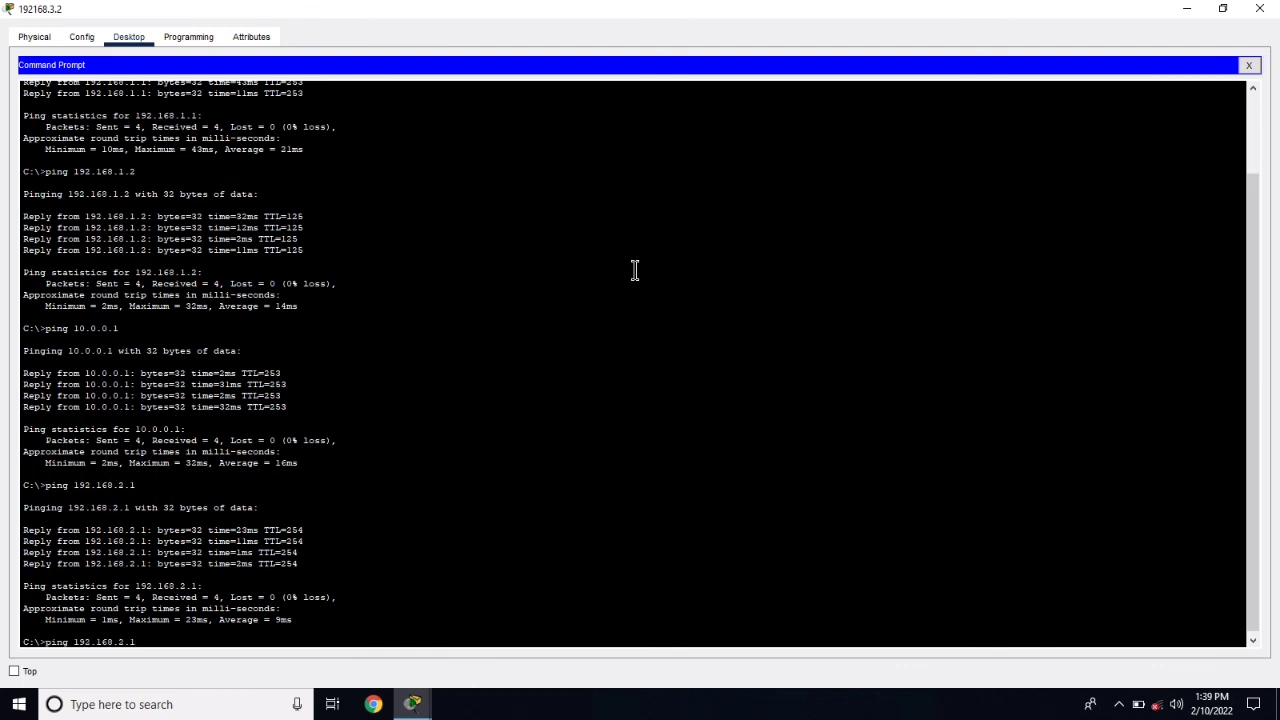
{"action": "type", "text": "2"}
{"action": "key", "text": "Return"}
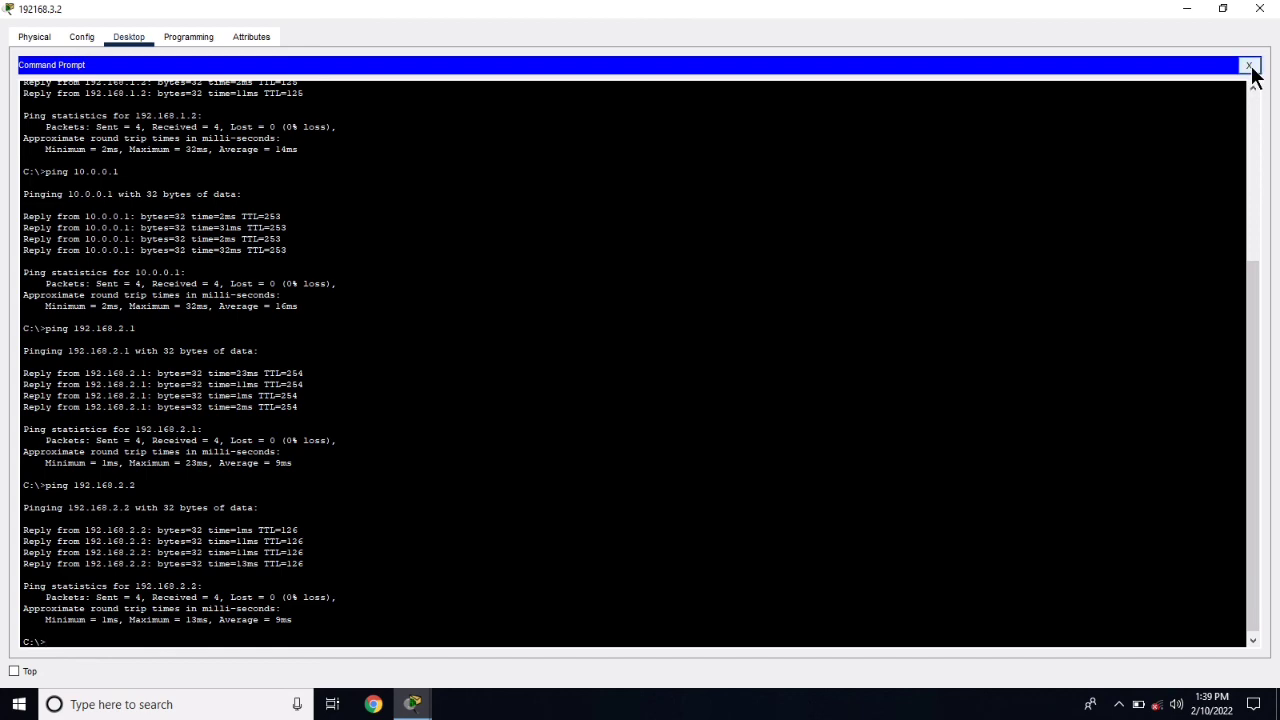
{"action": "left_click", "coordinate": [1249, 66]}
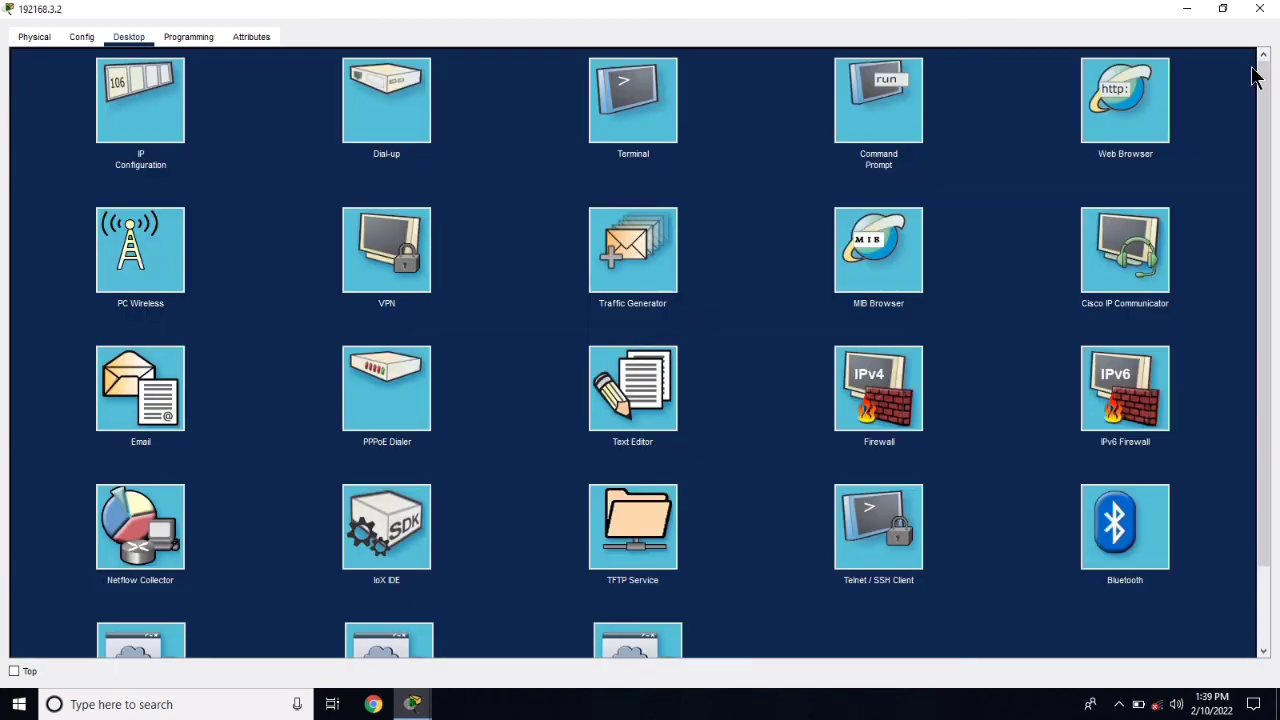
{"action": "left_click", "coordinate": [1257, 10]}
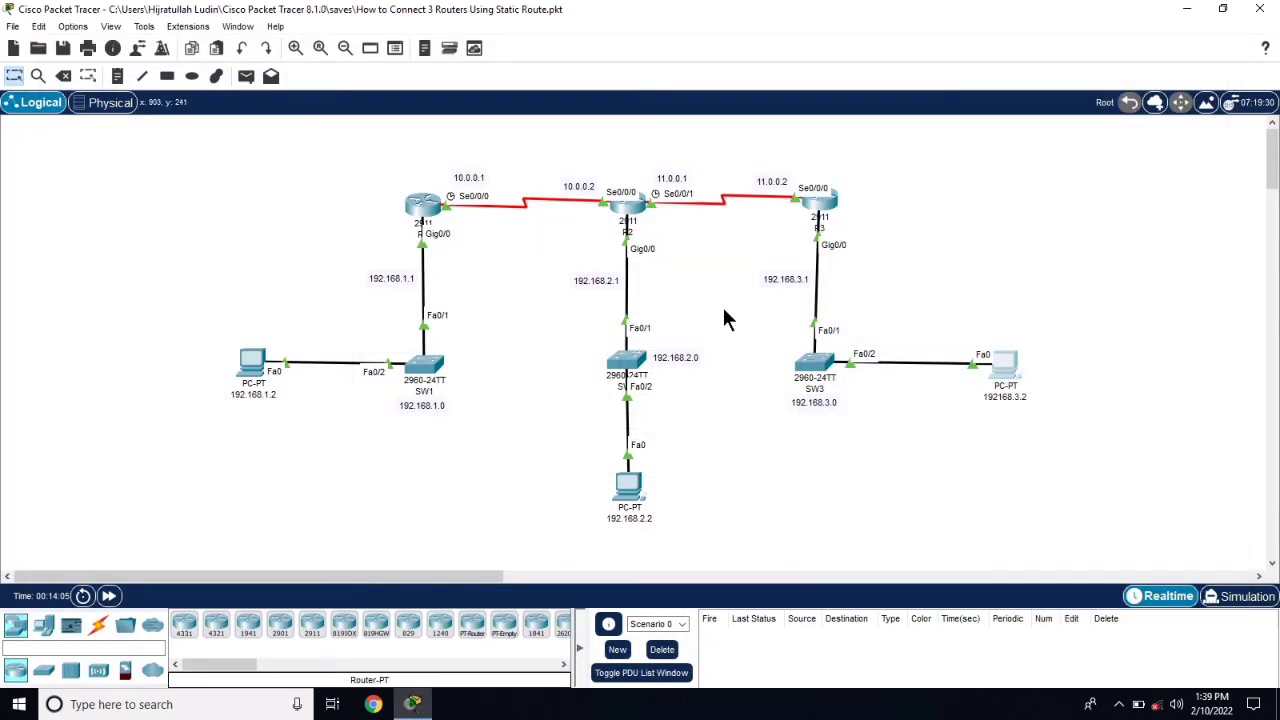